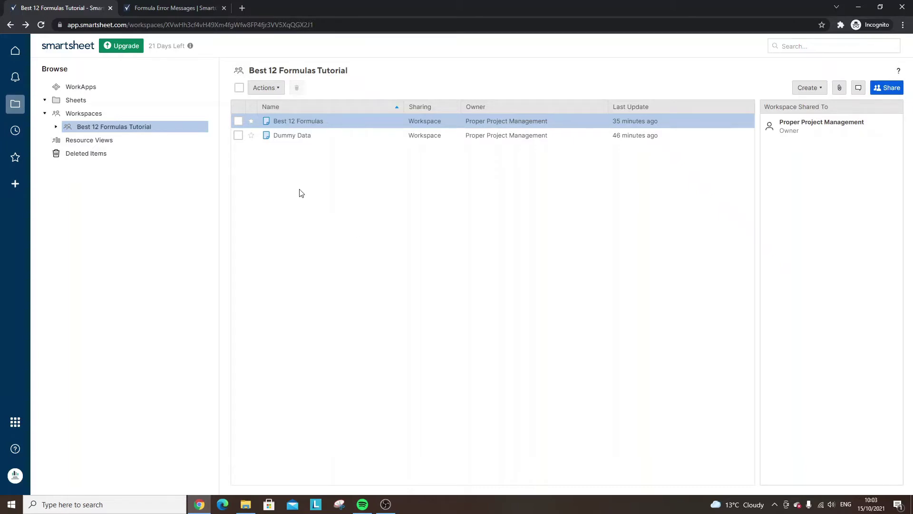
# Look over the fruit data in the Dummy Data sheet, return to the workspace and open the Best 12 Formulas sheet
pyautogui.click(305, 136)
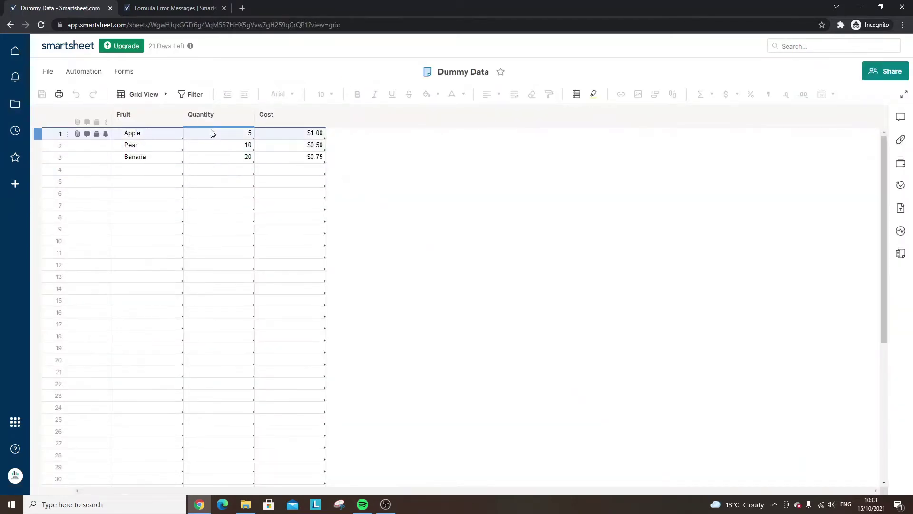
pyautogui.click(10, 24)
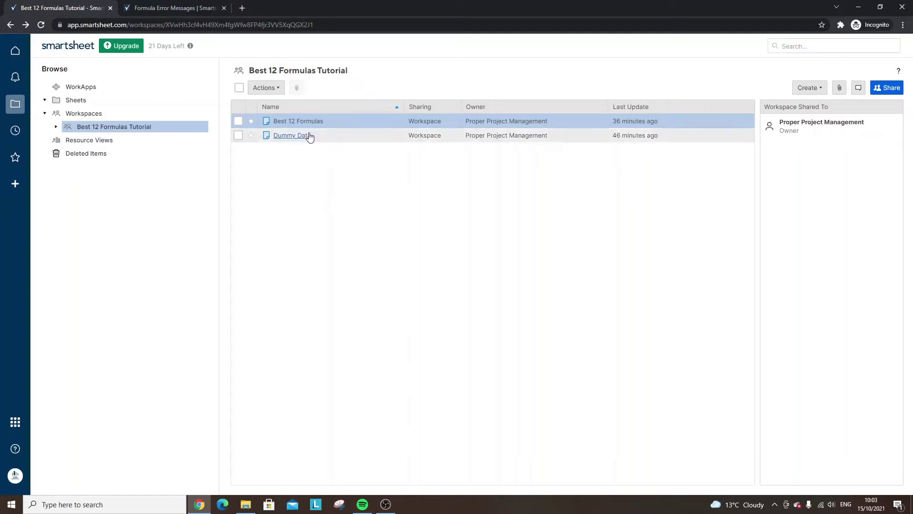
pyautogui.click(305, 122)
pyautogui.click(306, 122)
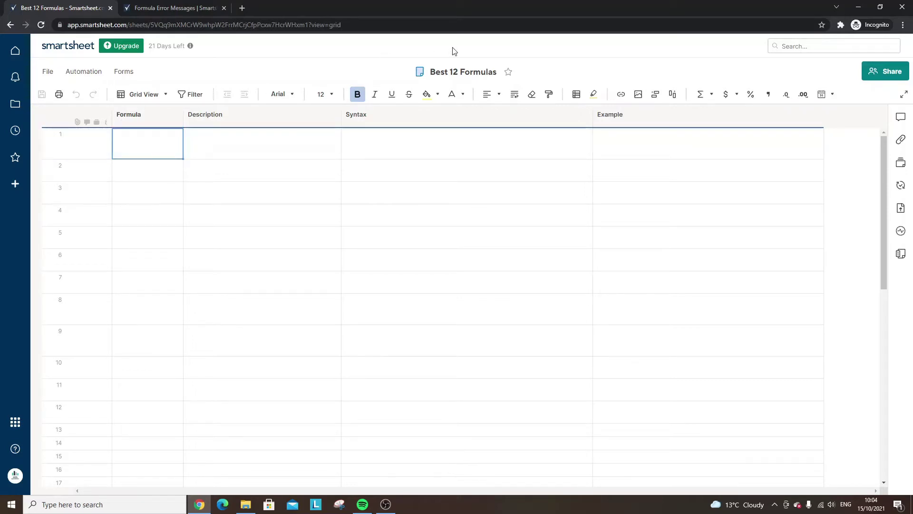
# Reveal the hidden Vlookup name, description and syntax in row 1 by setting their font color to black
pyautogui.click(463, 94)
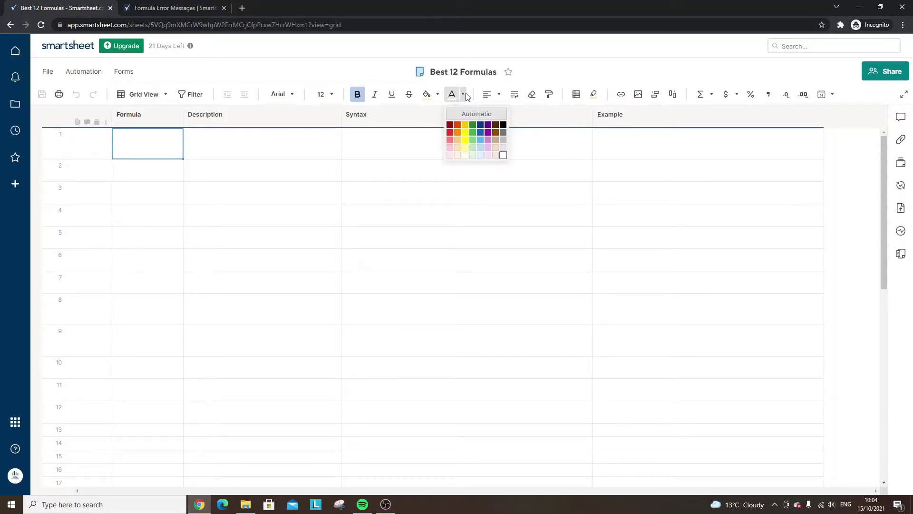
pyautogui.click(499, 126)
pyautogui.click(164, 142)
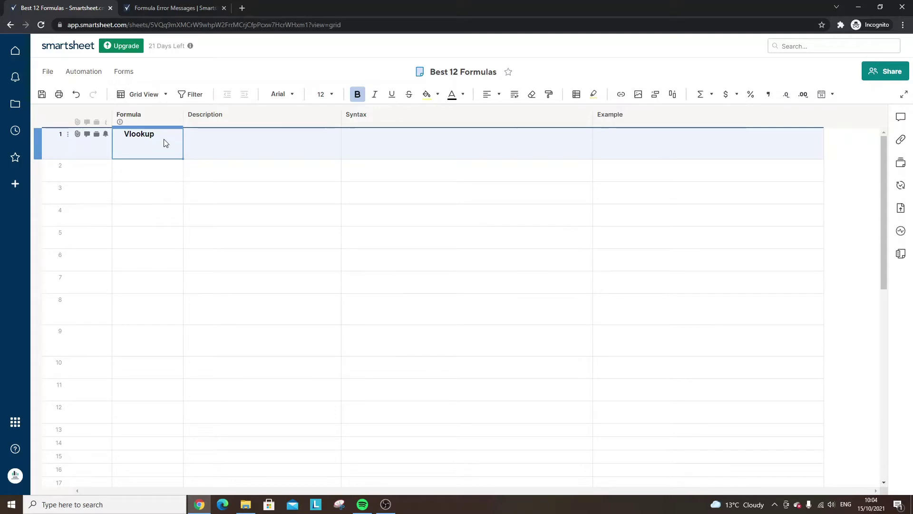
pyautogui.click(271, 153)
pyautogui.write('A tool for looking up a piece of information in a table or data set and extracting some corresponding data/information.')
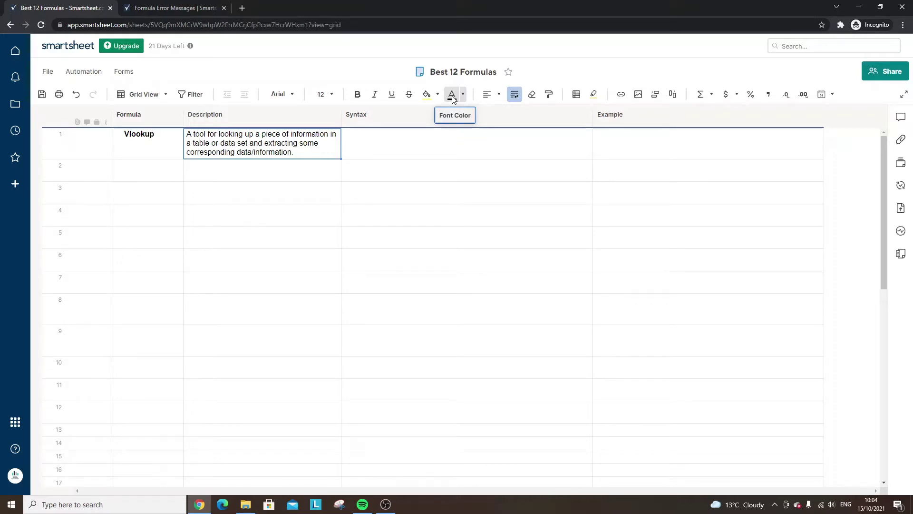
pyautogui.click(434, 142)
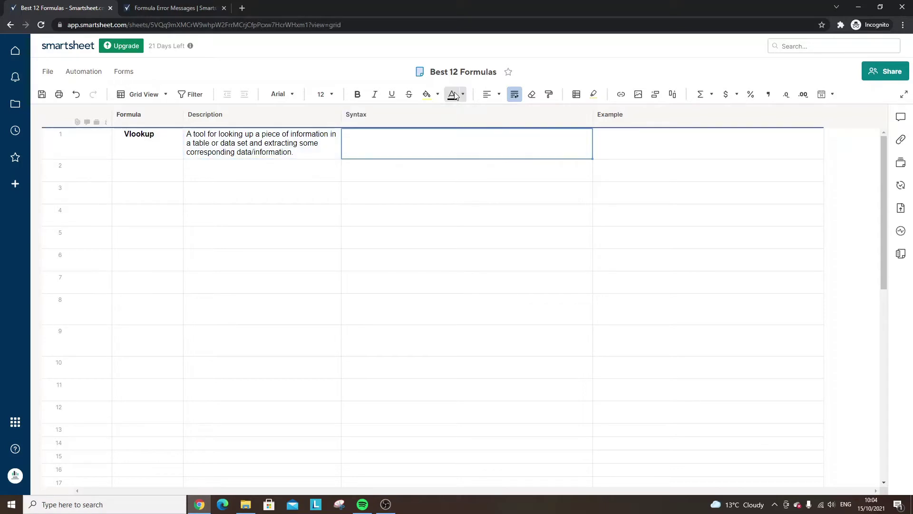
pyautogui.write('VLOOKUP( search_value lookup_table column_num [ match_type ])')
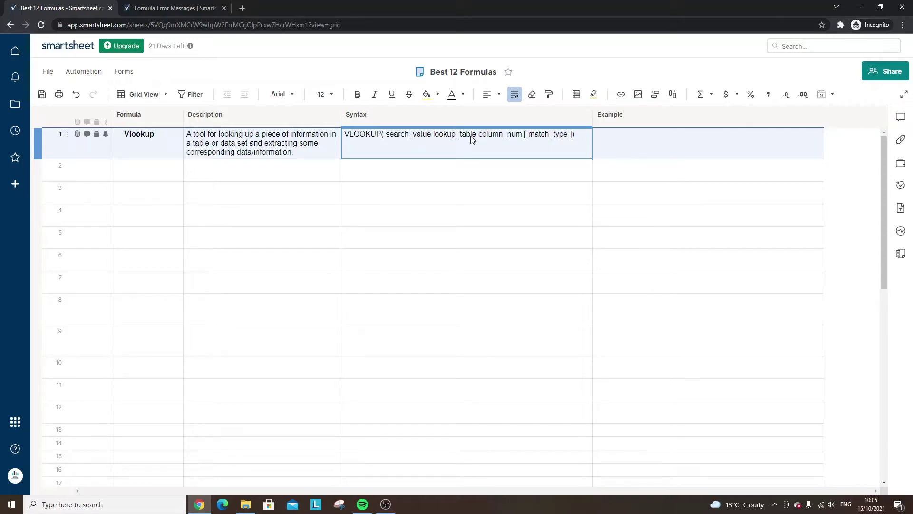
# Start a VLOOKUP formula in row 1's Example cell with "Apple" as the search value
pyautogui.click(631, 149)
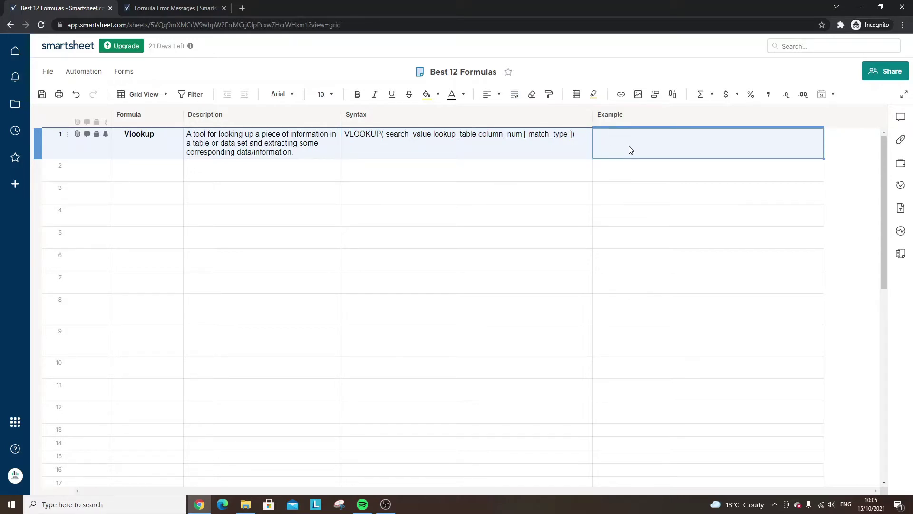
pyautogui.write('=')
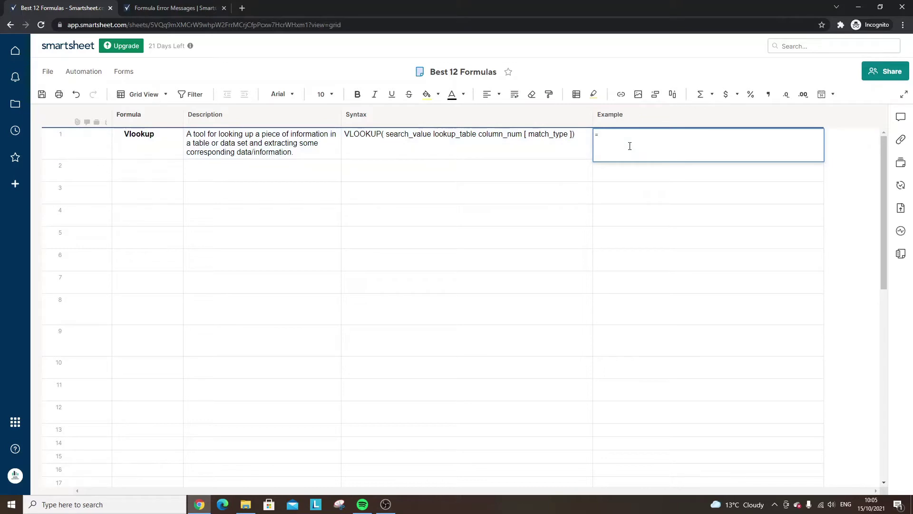
pyautogui.write('v')
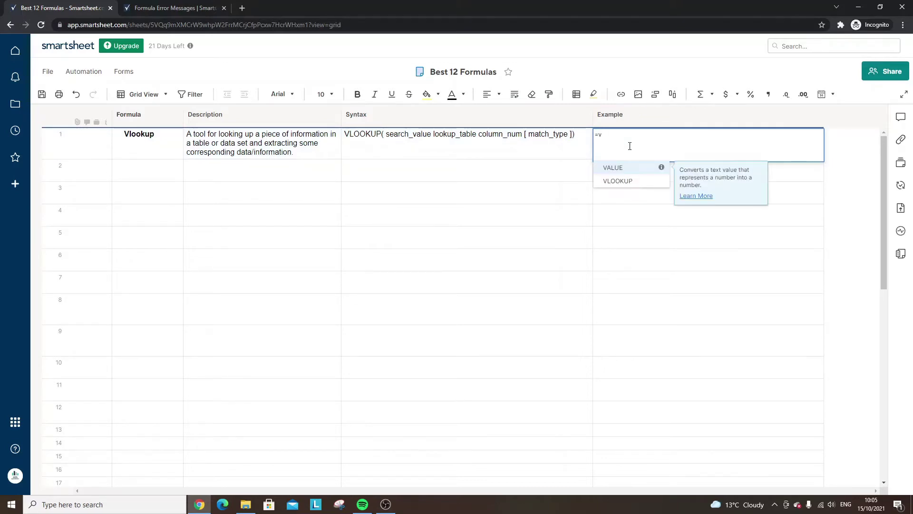
pyautogui.write('lookup')
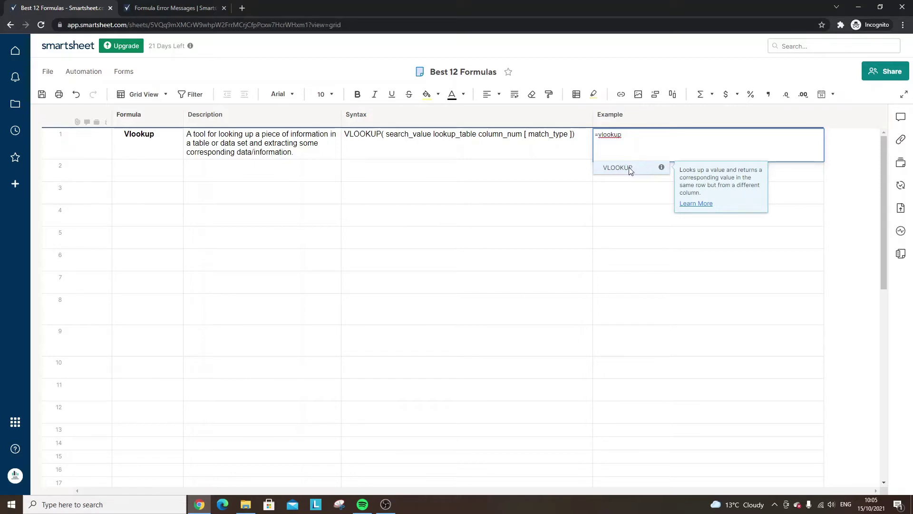
pyautogui.click(629, 168)
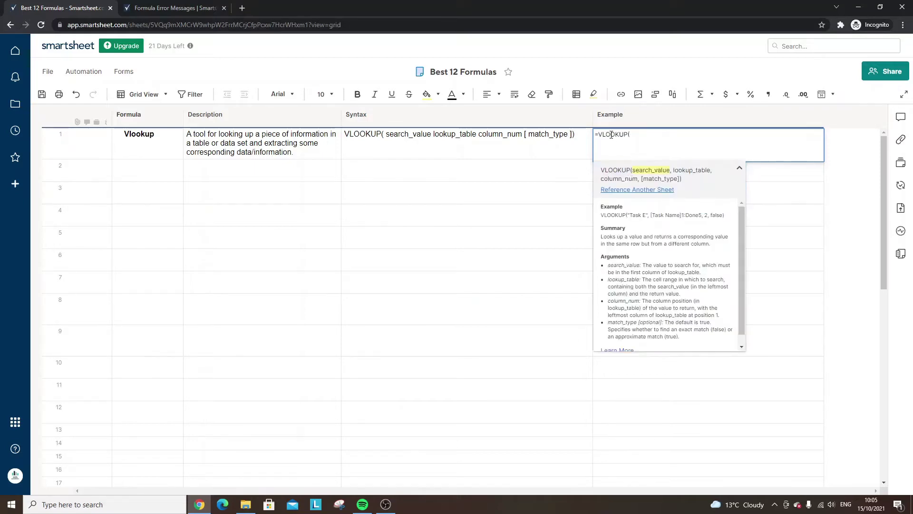
pyautogui.moveTo(628, 135); pyautogui.dragTo(596, 135)
pyautogui.click(635, 137)
pyautogui.write('"Apple",')
# Insert a reference to the Fruit column of the Dummy Data sheet as the VLOOKUP's lookup table
pyautogui.click(647, 190)
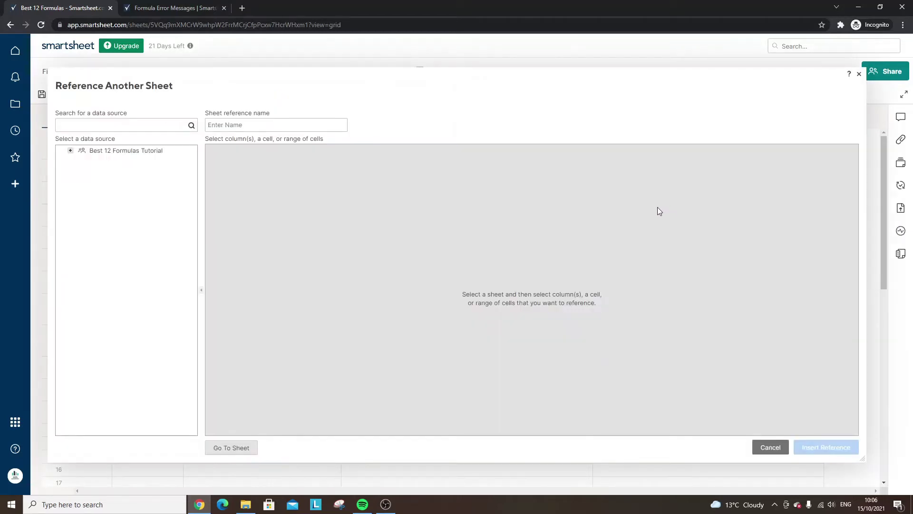
pyautogui.click(96, 152)
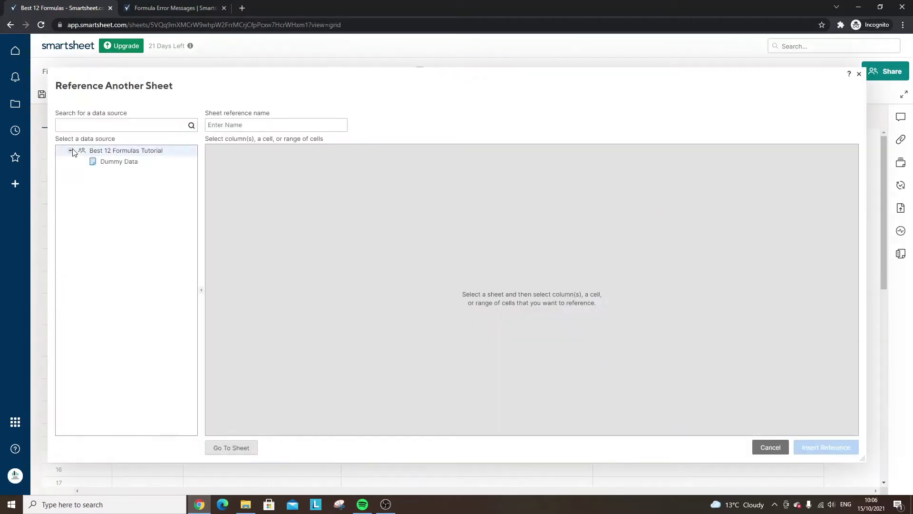
pyautogui.click(125, 164)
pyautogui.click(301, 171)
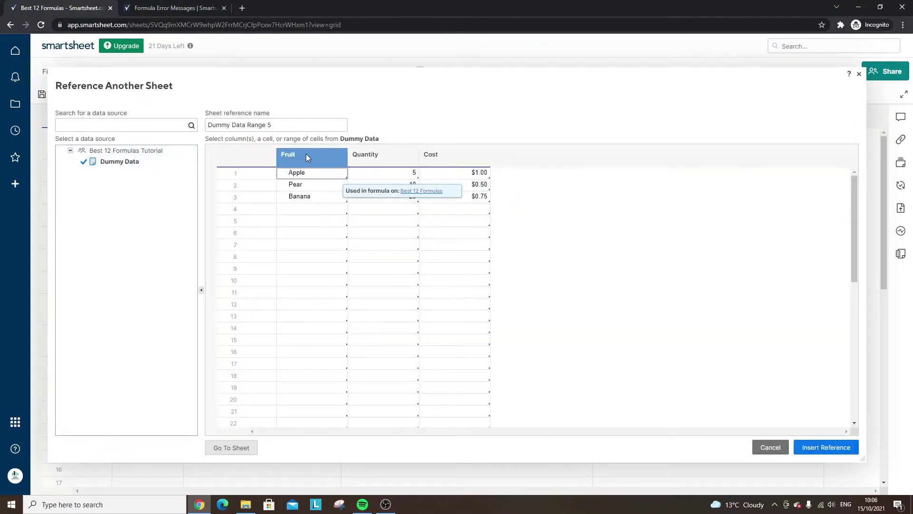
pyautogui.click(306, 153)
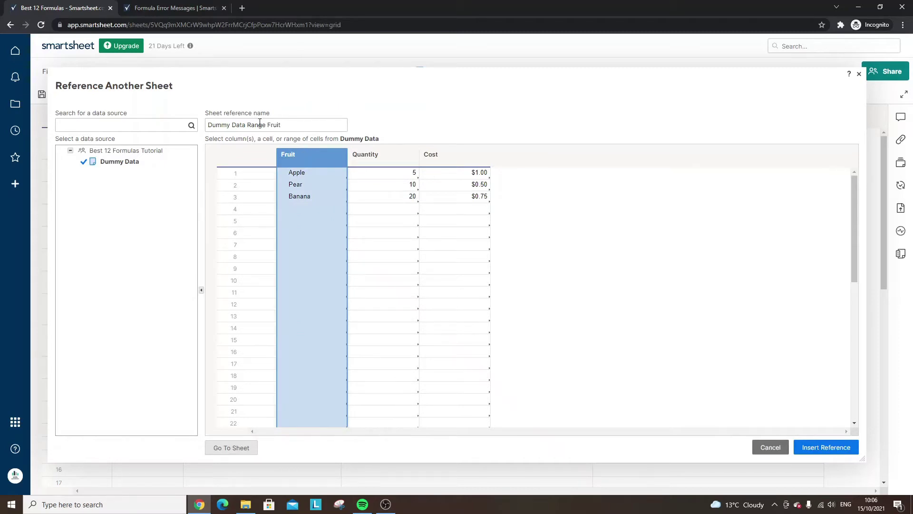
pyautogui.click(826, 447)
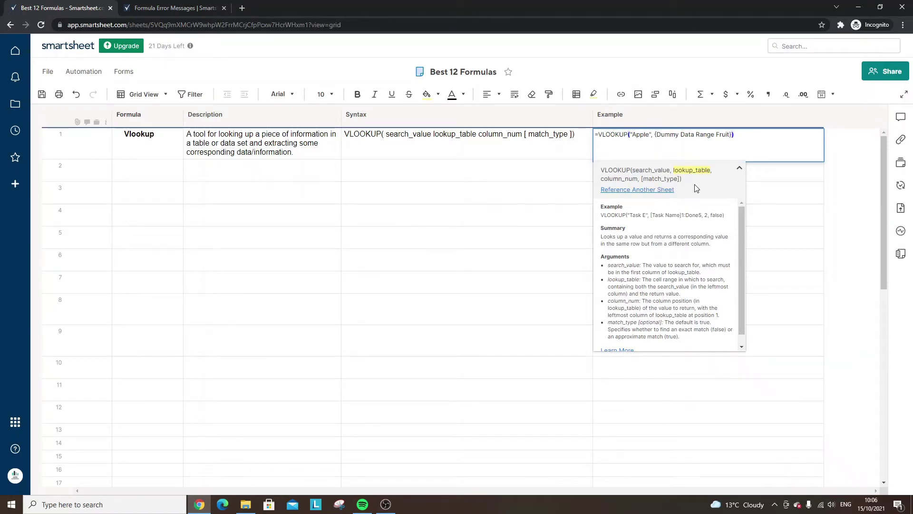
# Complete the VLOOKUP with column number 1 and match type false, and check the result cell
pyautogui.write(',')
pyautogui.write('1,false')
pyautogui.press('Return')
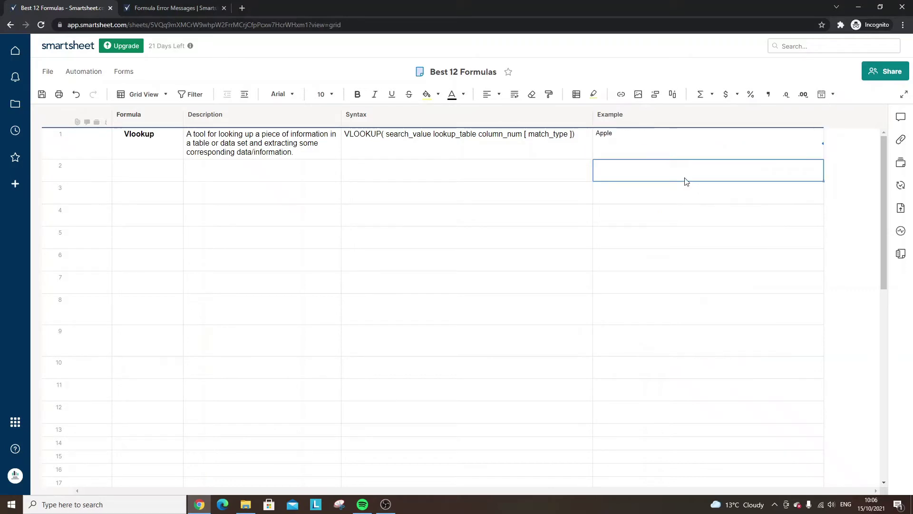
pyautogui.click(670, 155)
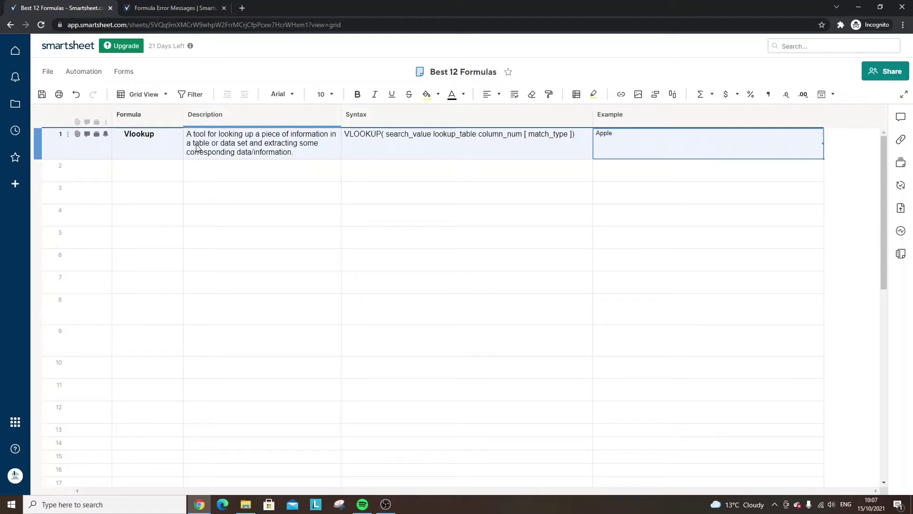
# Reveal the hidden CountIF name, description and syntax in row 2 by setting their font color to black
pyautogui.click(147, 169)
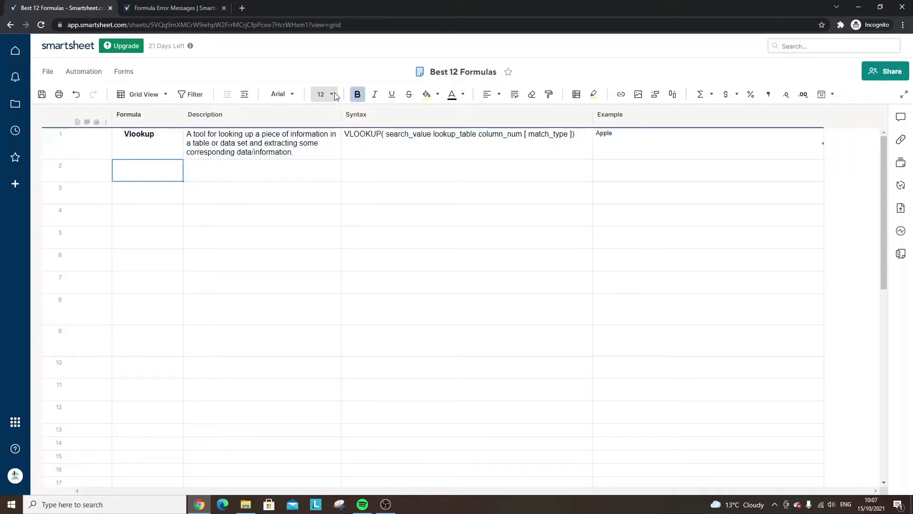
pyautogui.write('CountIF')
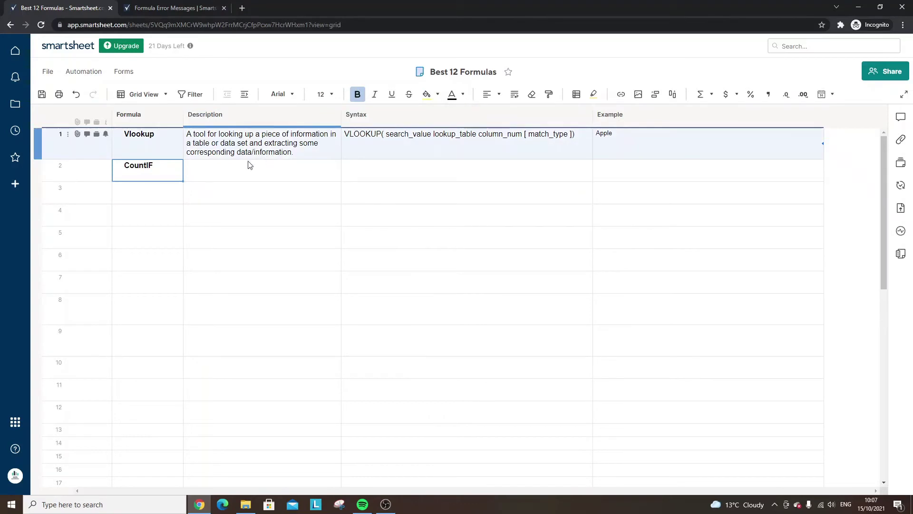
pyautogui.click(242, 175)
pyautogui.write('Counts the number of cells within a range that meet a criterion')
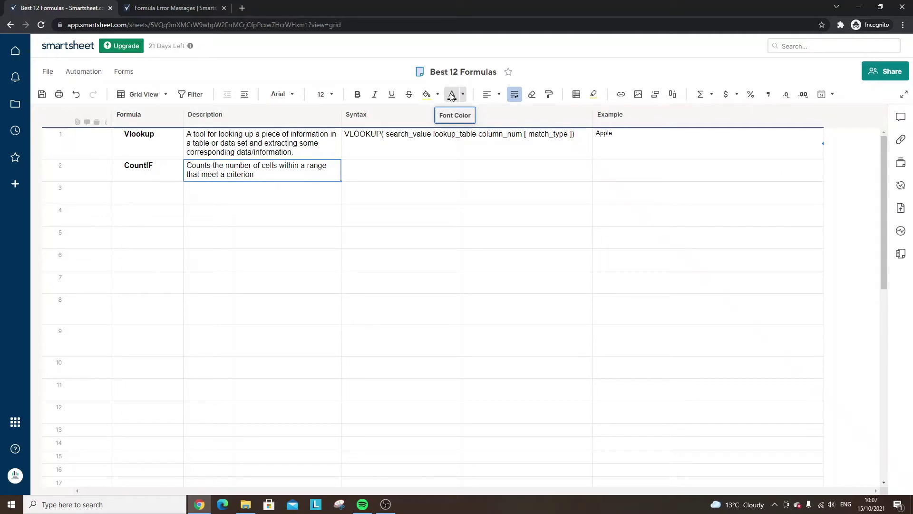
pyautogui.click(464, 167)
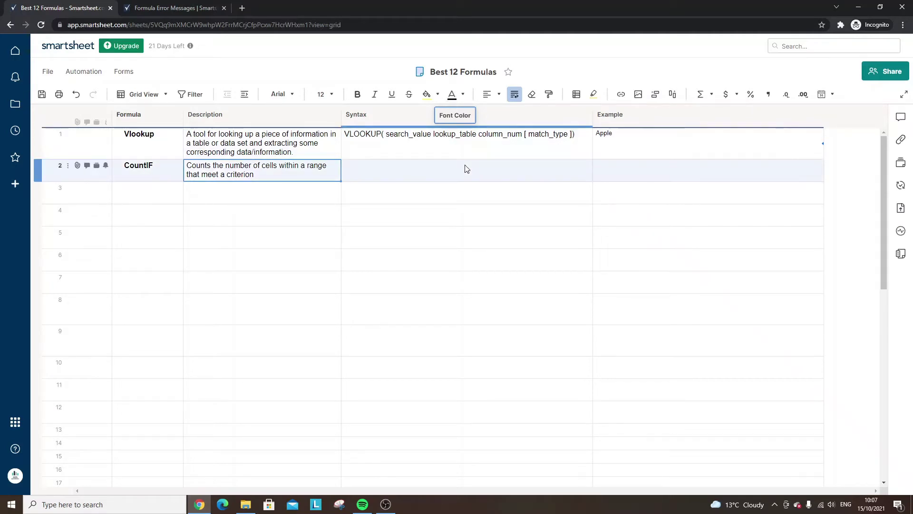
pyautogui.write('COUNTIF( range criterion )')
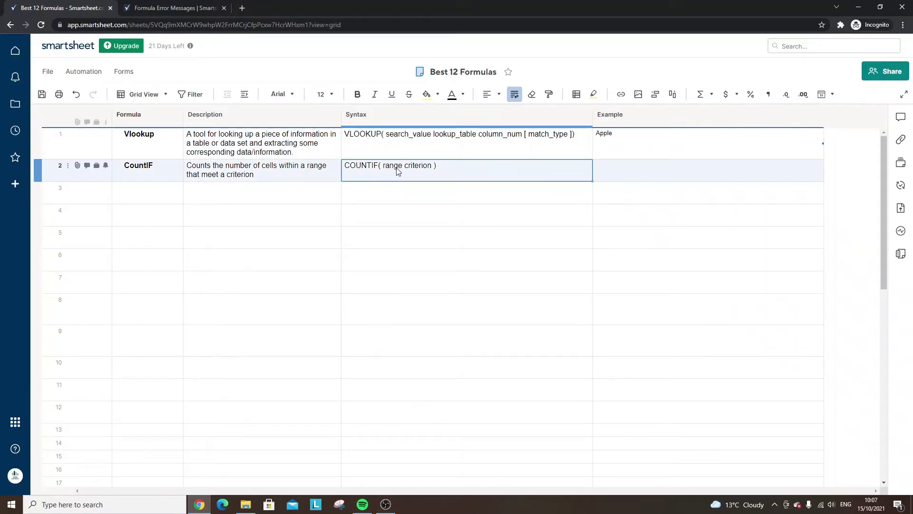
# Enter a COUNTIF formula in row 2's Example cell that counts "Apple" in the Dummy Data sheet's Fruit column
pyautogui.click(653, 173)
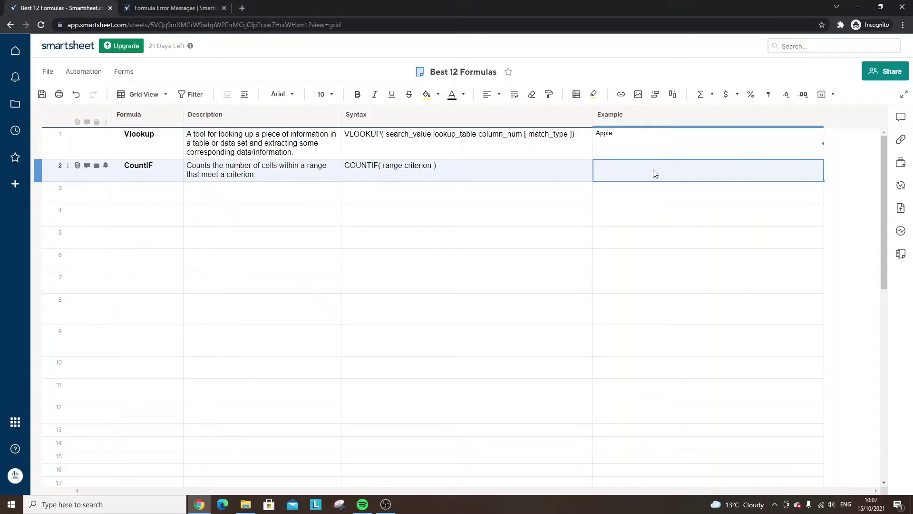
pyautogui.write('=countif')
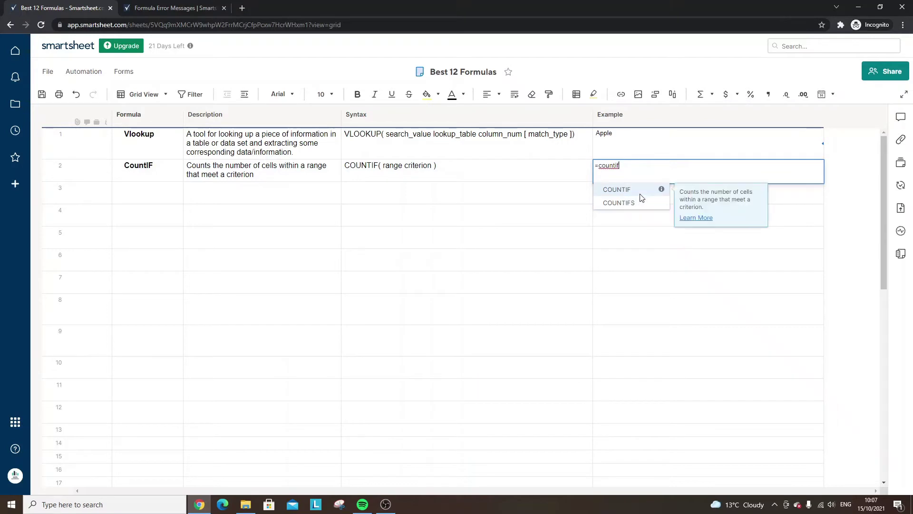
pyautogui.moveTo(639, 207)
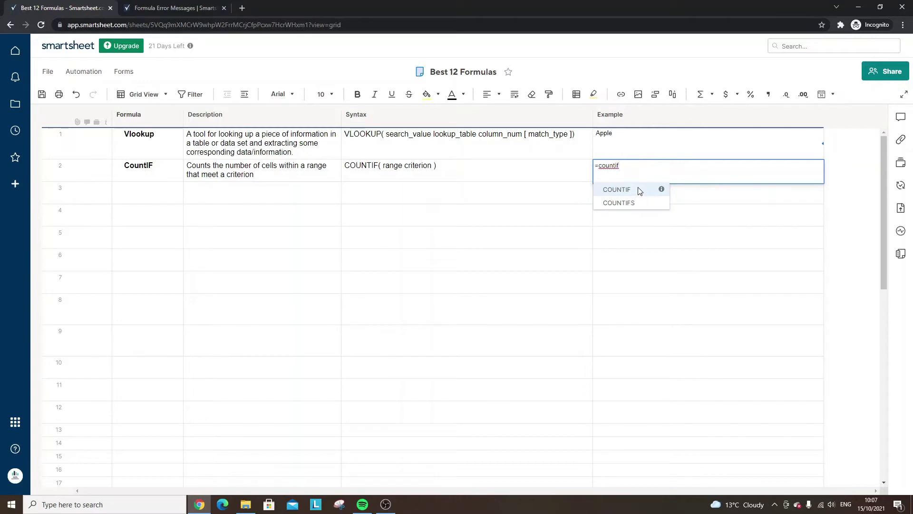
pyautogui.click(638, 189)
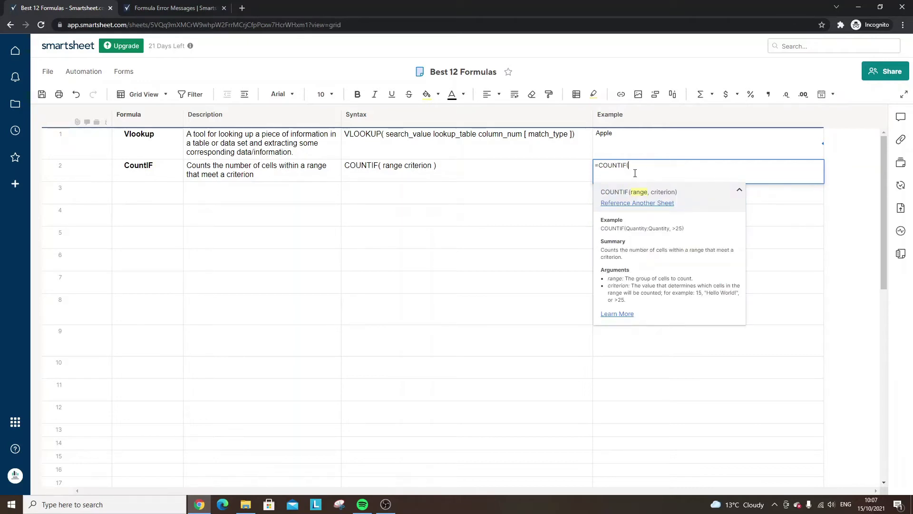
pyautogui.click(641, 203)
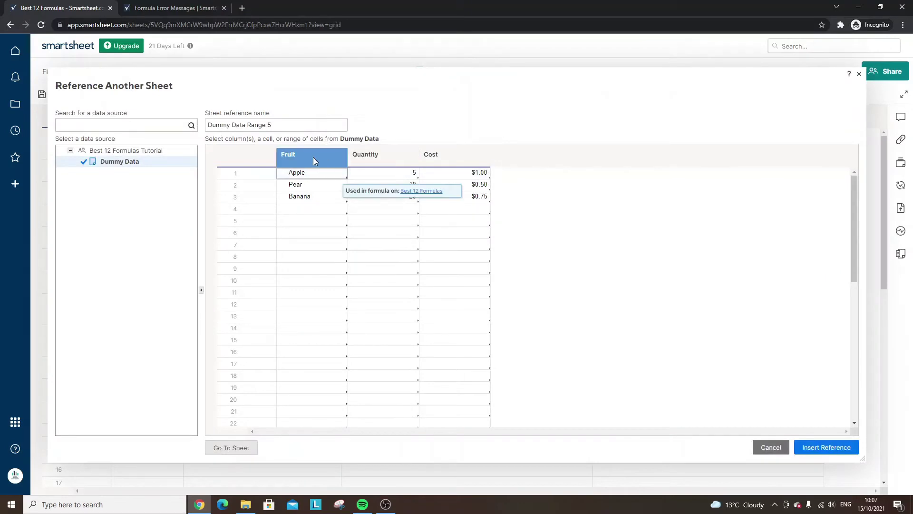
pyautogui.click(313, 157)
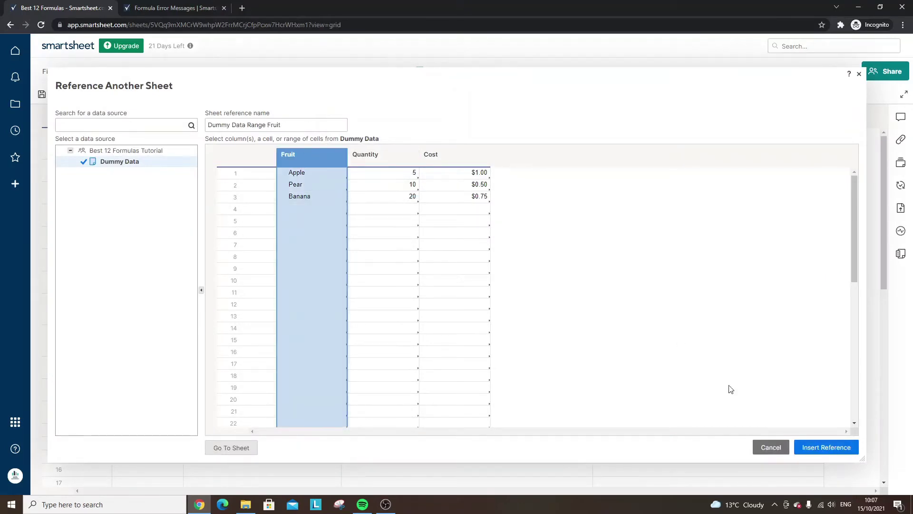
pyautogui.click(831, 444)
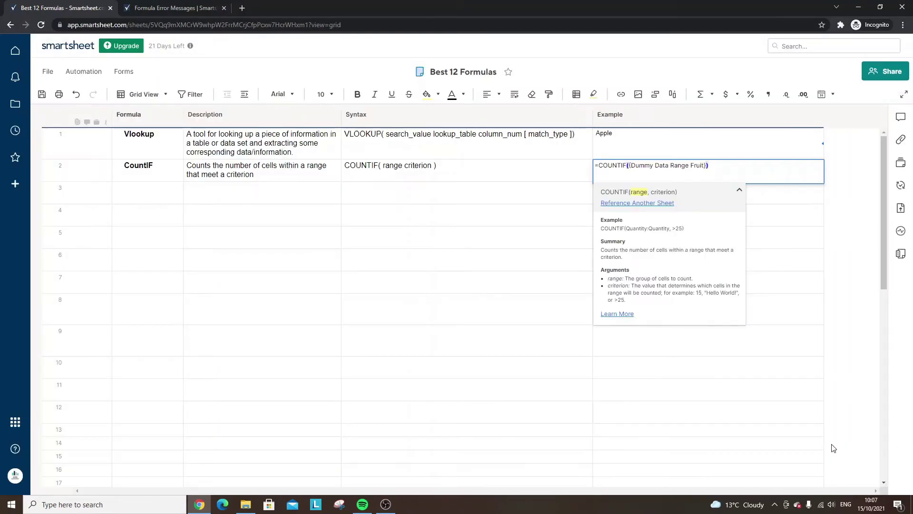
pyautogui.write(',"Apple"')
pyautogui.press('Return')
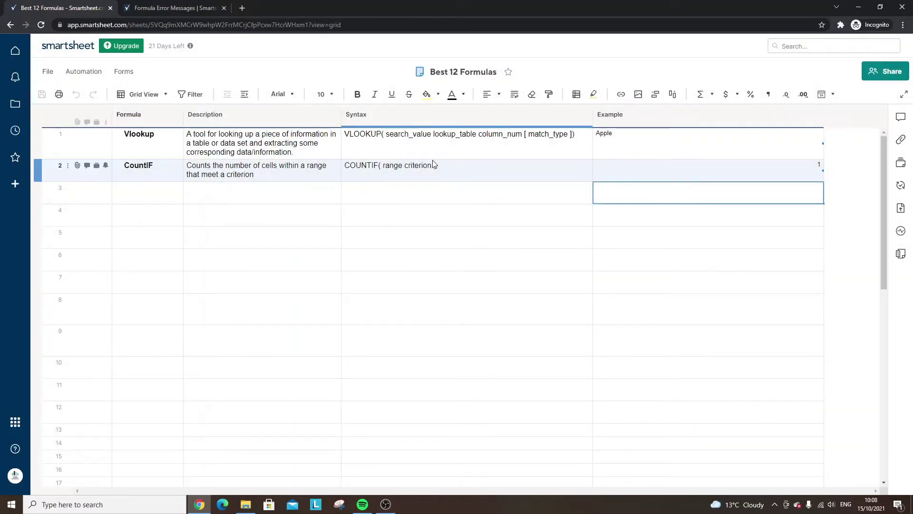
pyautogui.click(644, 170)
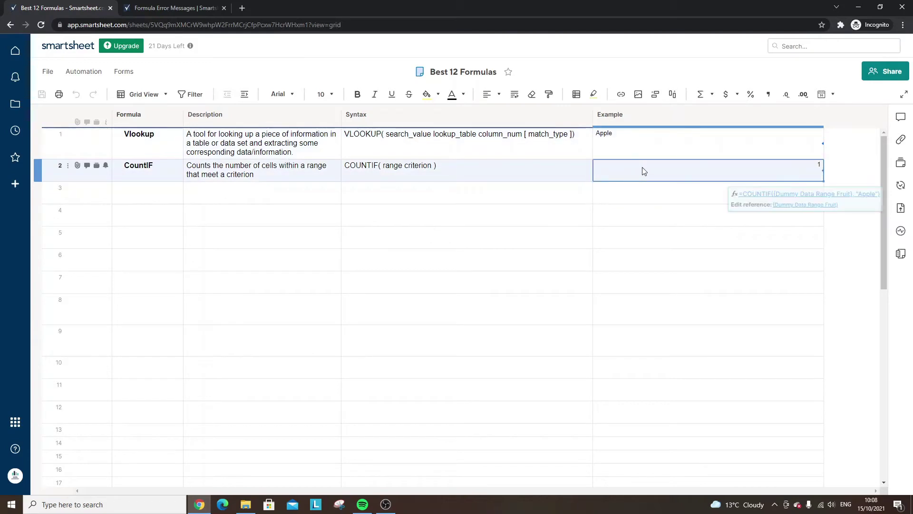
# Reveal the hidden SUMIF name, description and syntax in row 3 by setting their font color to black
pyautogui.click(175, 195)
pyautogui.write('SUMIF')
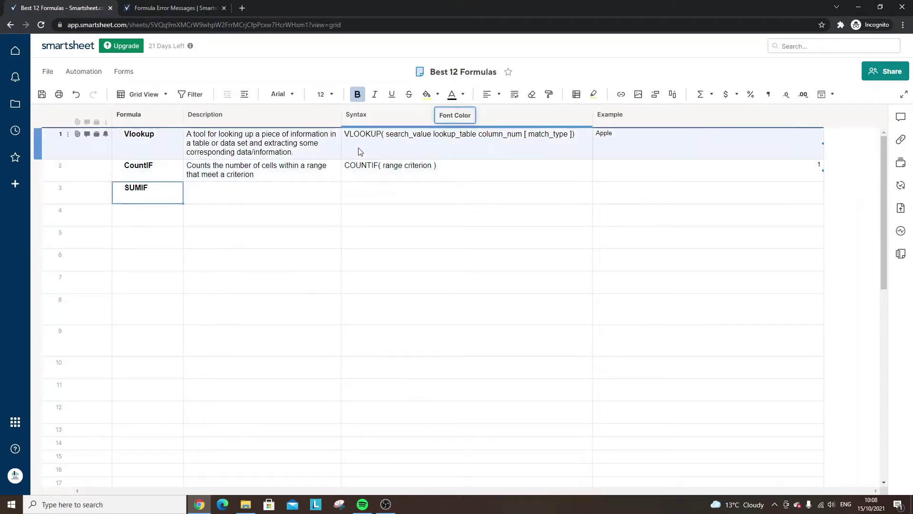
pyautogui.click(267, 195)
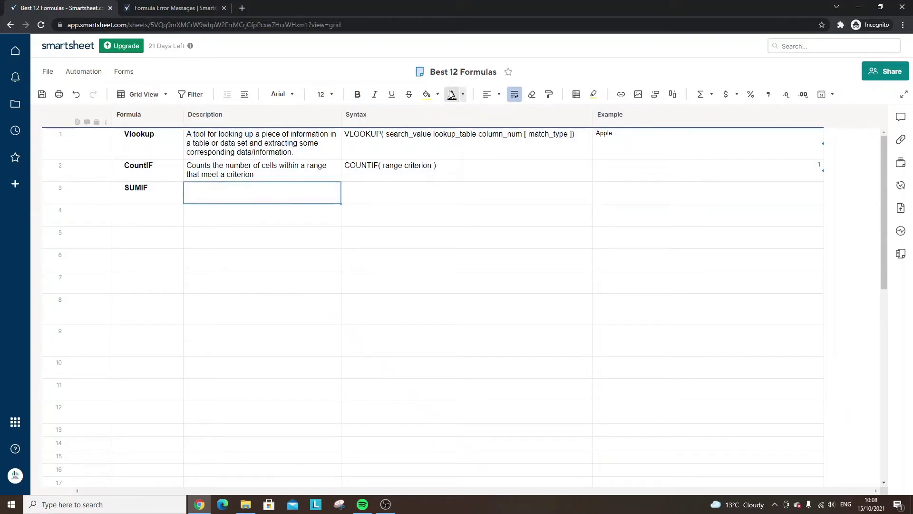
pyautogui.write('Adds numbers within a range that meet a specified condition')
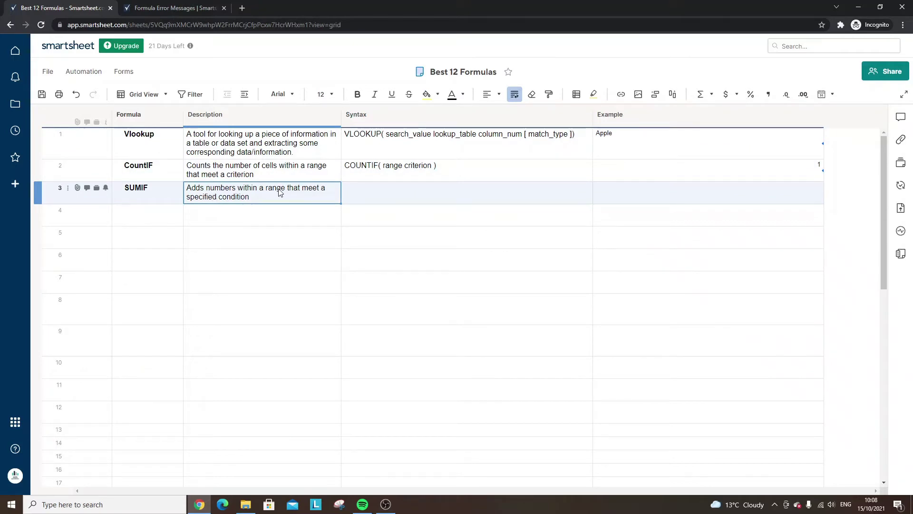
pyautogui.click(370, 195)
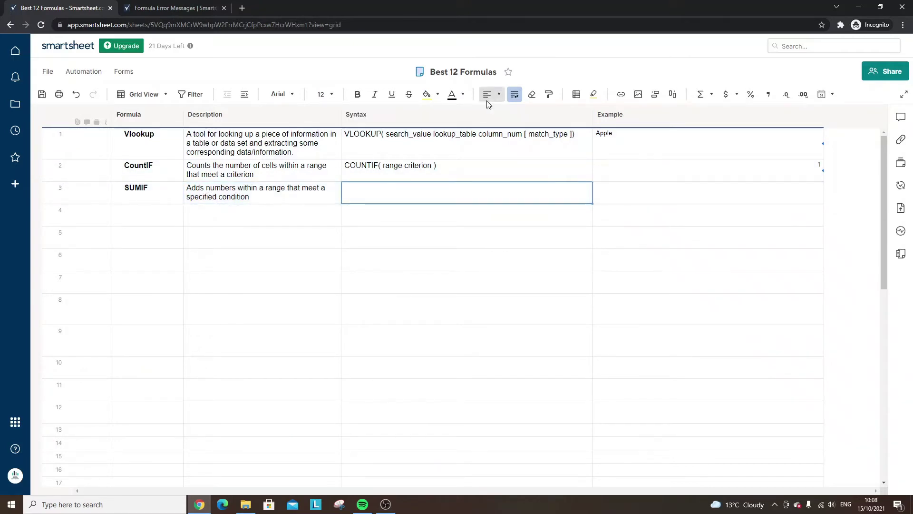
pyautogui.write('SUMIF( range criterion [ sum_range ])')
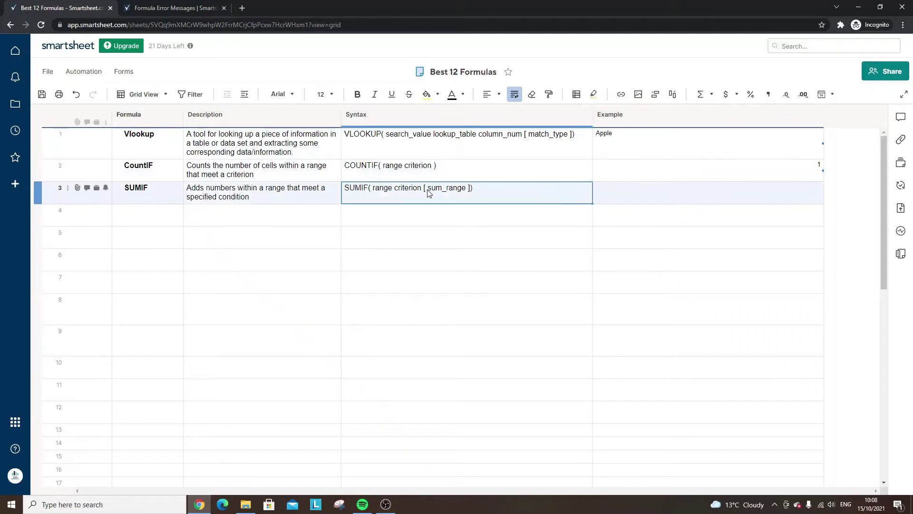
# Start a SUMIF formula in row 3's Example cell with a reference to the Dummy Data sheet's Quantity column as its range
pyautogui.click(622, 189)
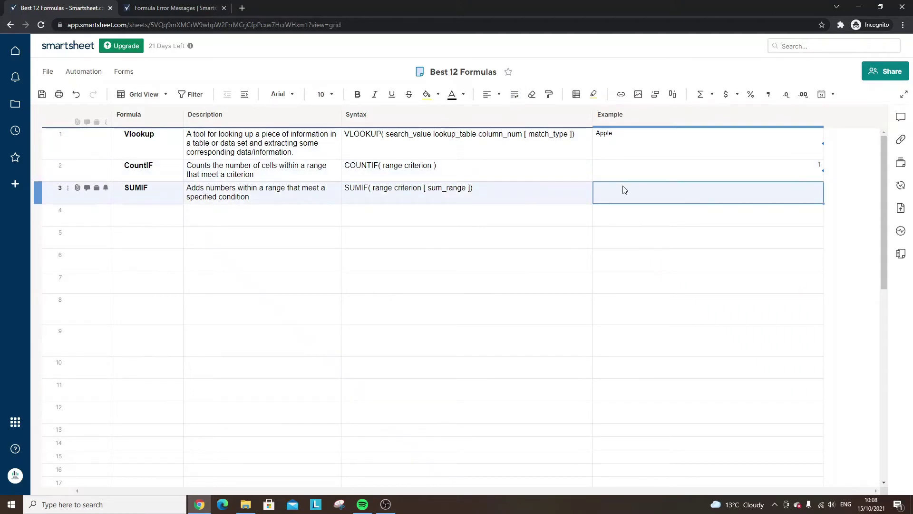
pyautogui.click(623, 187)
pyautogui.write('=SUMIF')
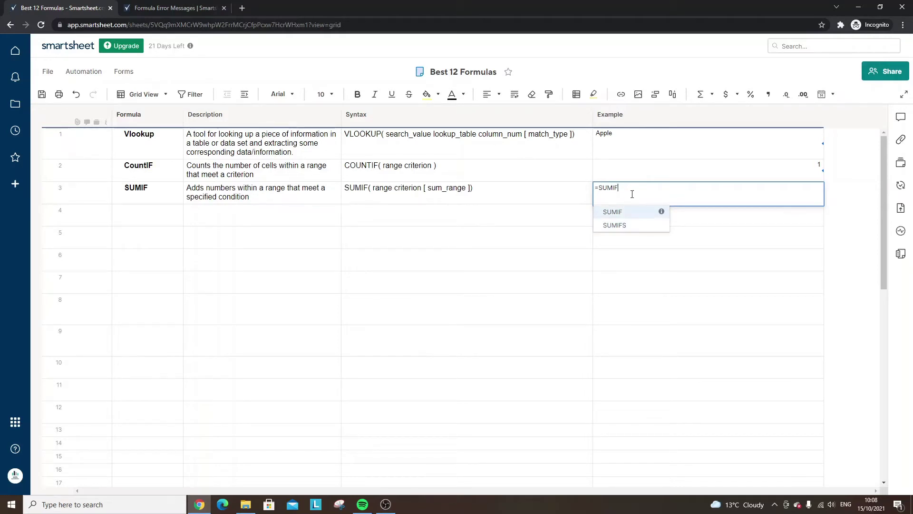
pyautogui.write('(')
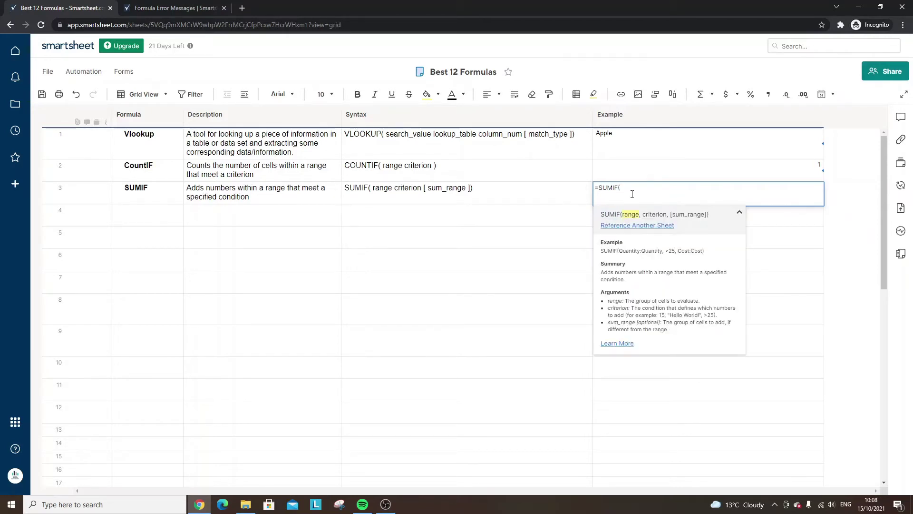
pyautogui.click(639, 227)
pyautogui.click(387, 154)
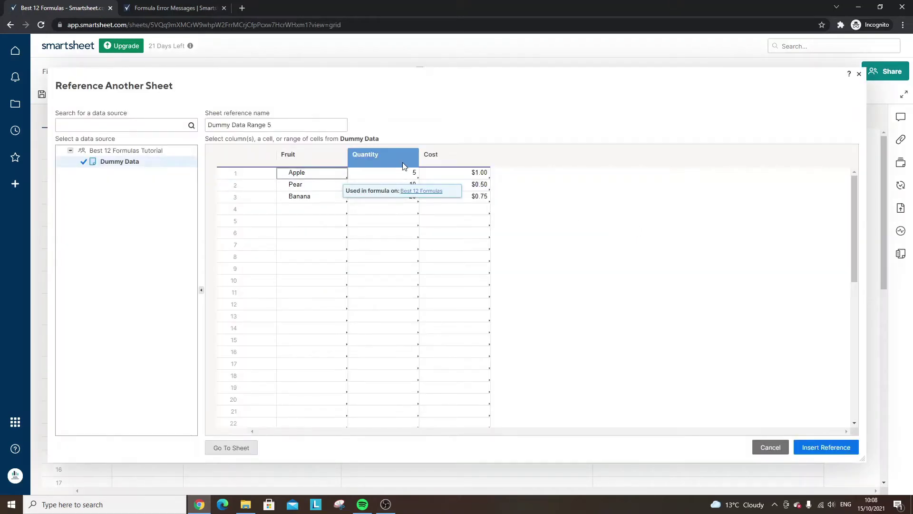
pyautogui.click(379, 158)
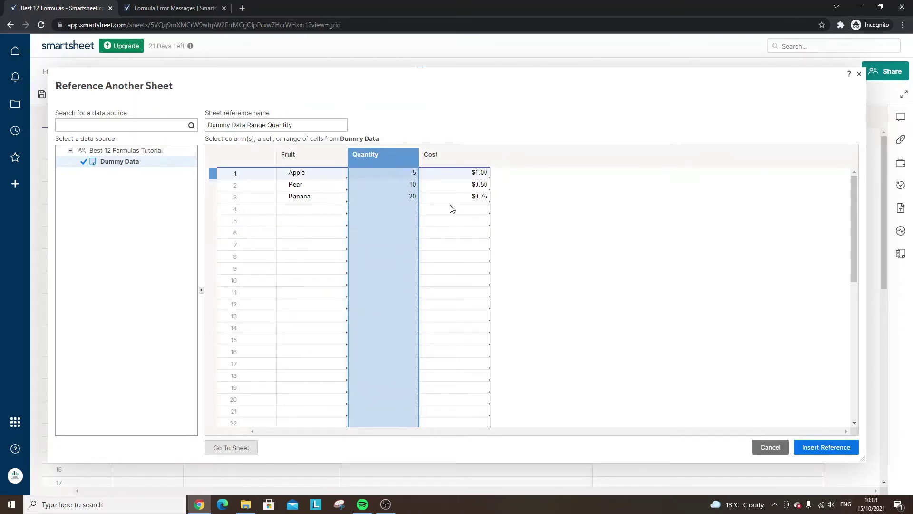
pyautogui.click(820, 447)
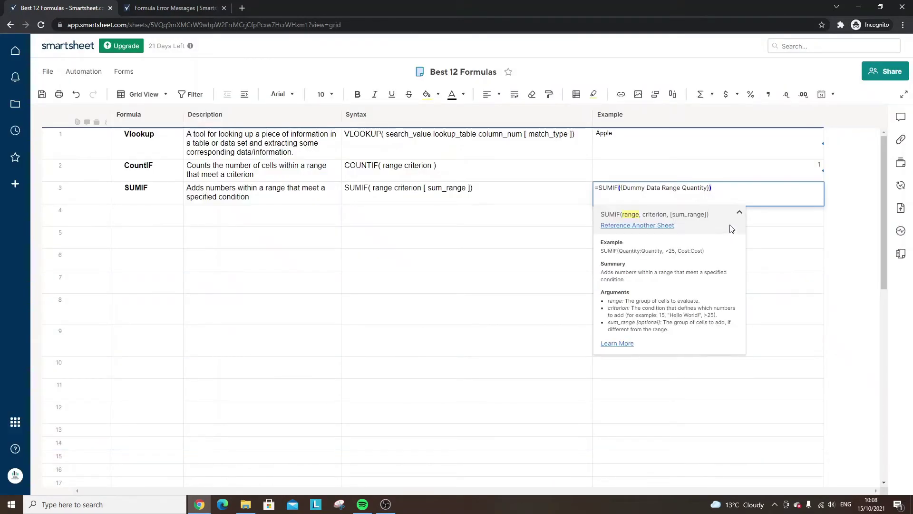
# Complete the SUMIF formula with the criterion >4 and check the result cell
pyautogui.write('>3')
pyautogui.press('BackSpace')
pyautogui.write('4')
pyautogui.press('Return')
pyautogui.click(747, 200)
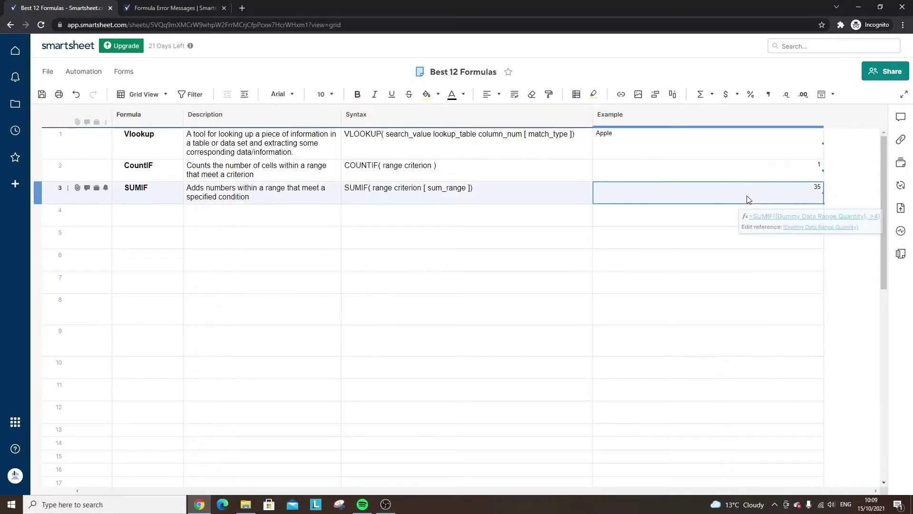
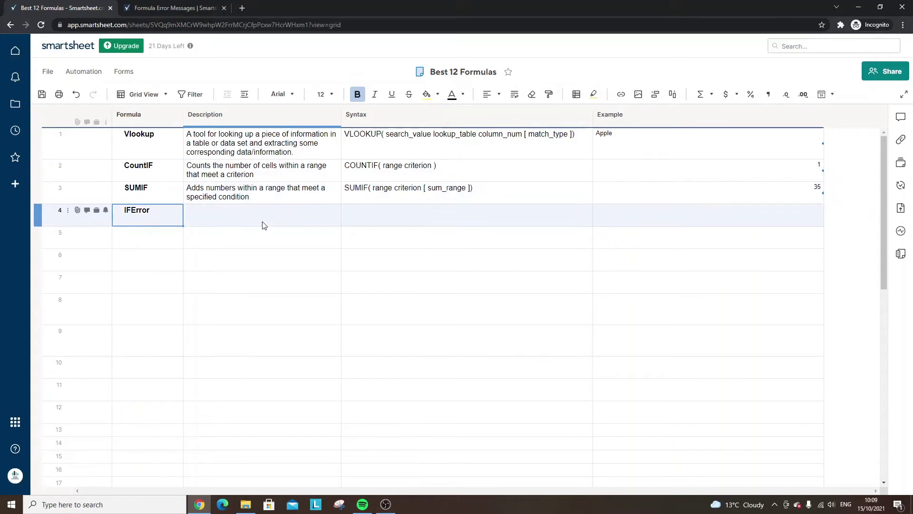
# Reveal the hidden IFError description and syntax in row 4 by setting their font color to black
pyautogui.write("Returns the first value if it isn't an error, otherwise returns the second value")
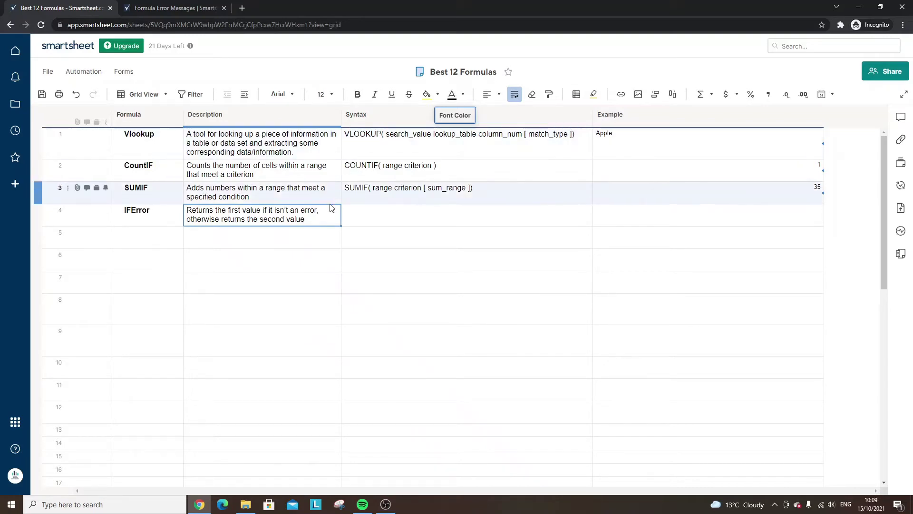
pyautogui.click(404, 212)
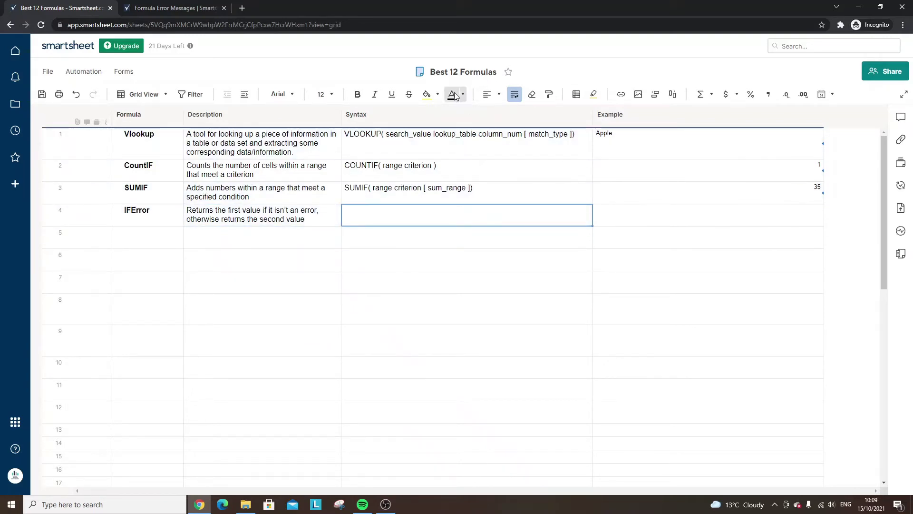
pyautogui.write('IFERROR( value value_if_error )')
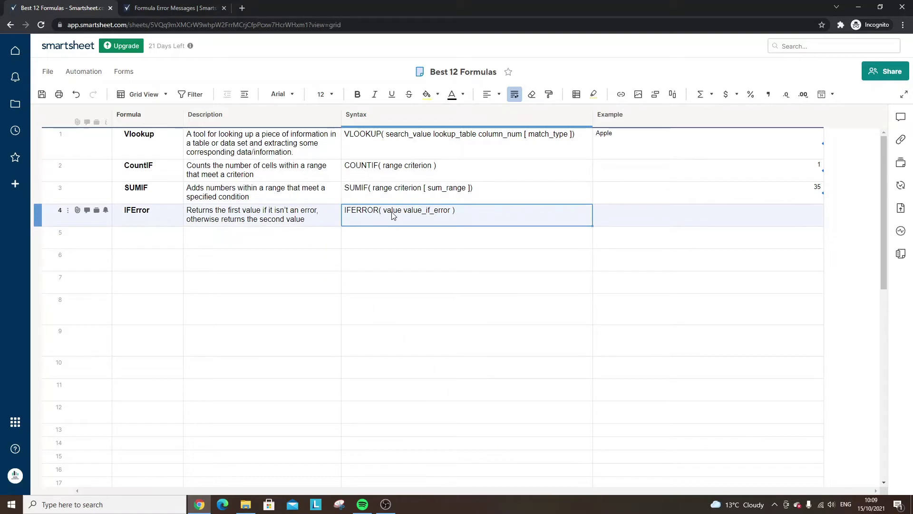
# Start an IFERROR formula in row 4's Example cell that tests the same row's Formula cell (Formula@row)
pyautogui.doubleClick(629, 213)
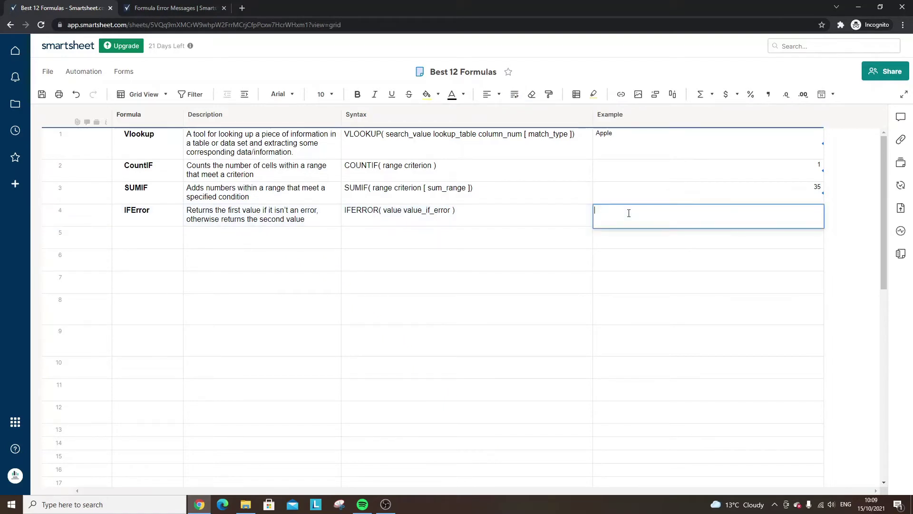
pyautogui.write('=IF')
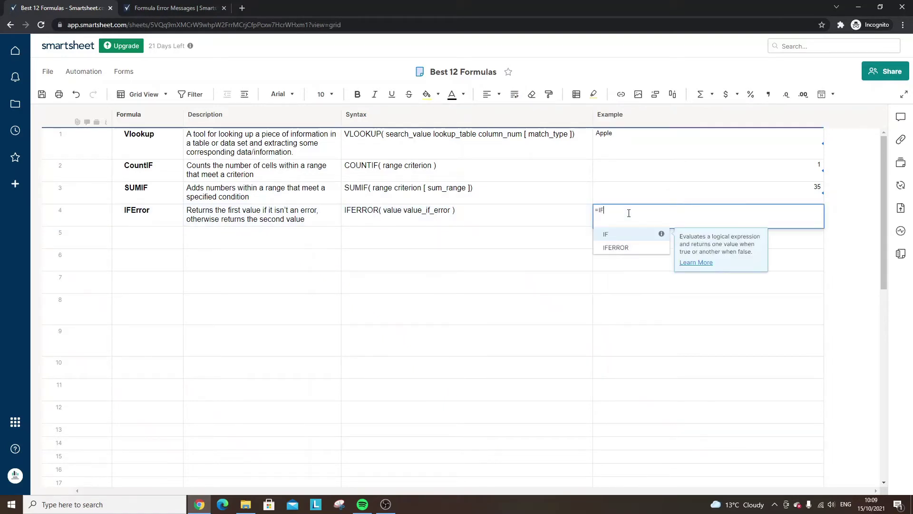
pyautogui.write('ERROR')
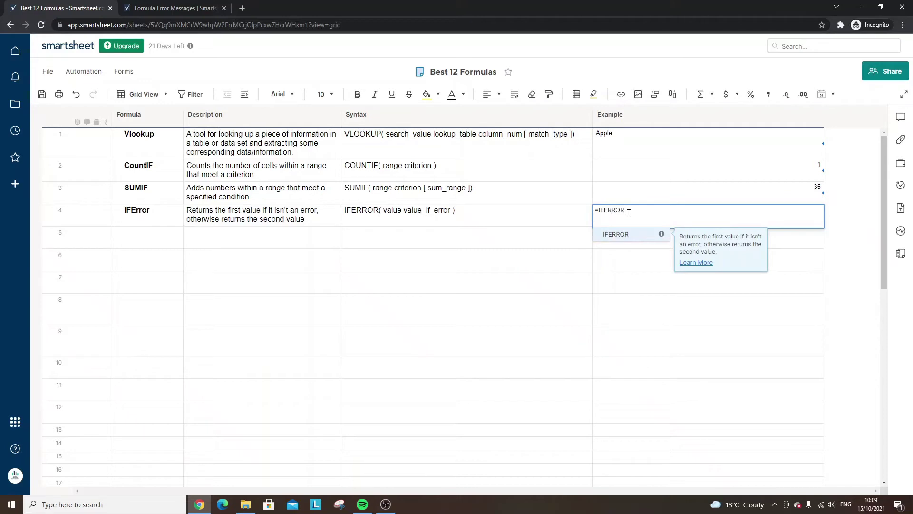
pyautogui.write('(')
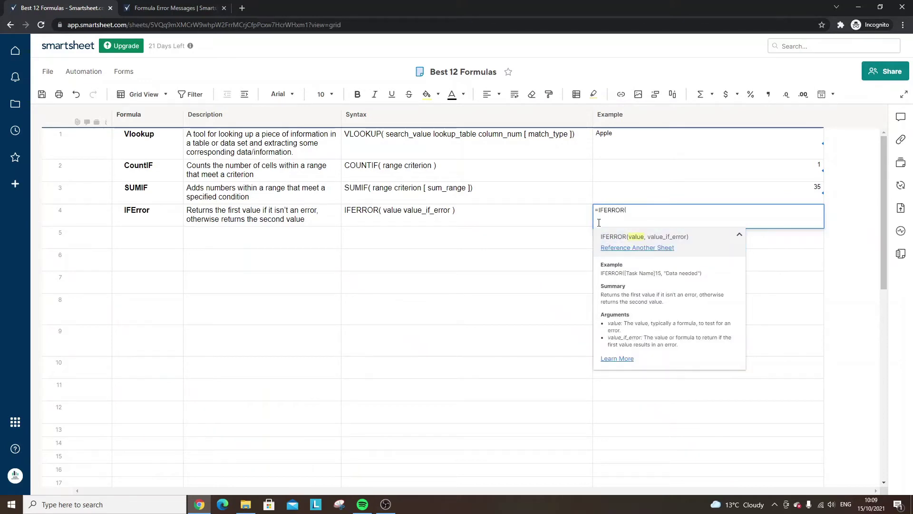
pyautogui.click(149, 215)
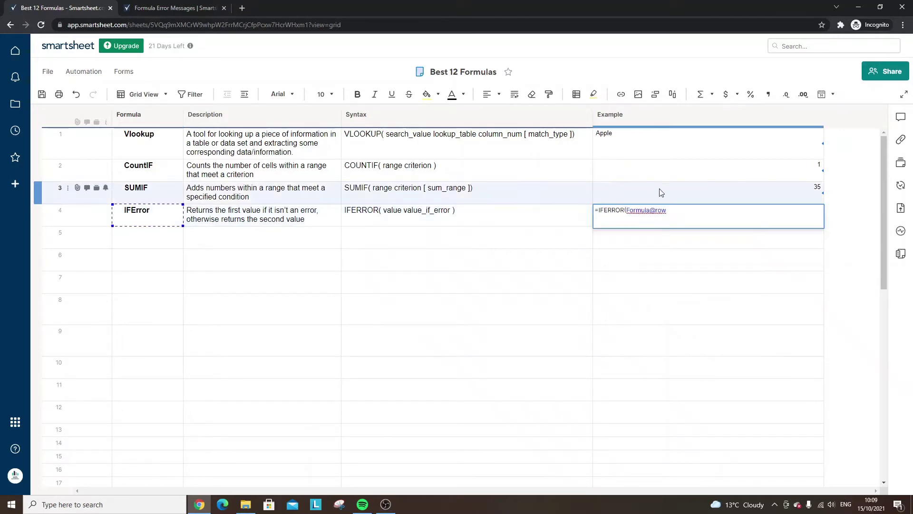
# Complete the IFERROR formula with "Need Attention" as the value returned on an error, and review the finished formula
pyautogui.click(671, 209)
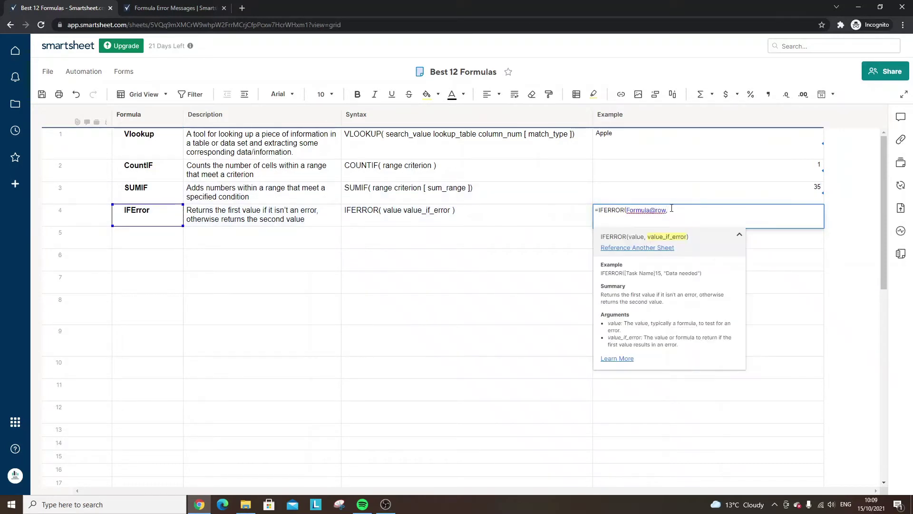
pyautogui.press('BackSpace')
pyautogui.write('"')
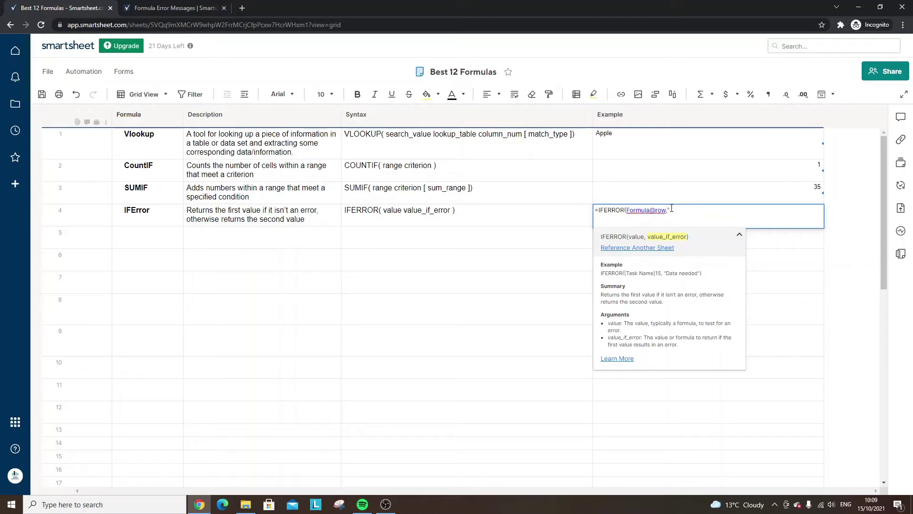
pyautogui.write('Need Attention")')
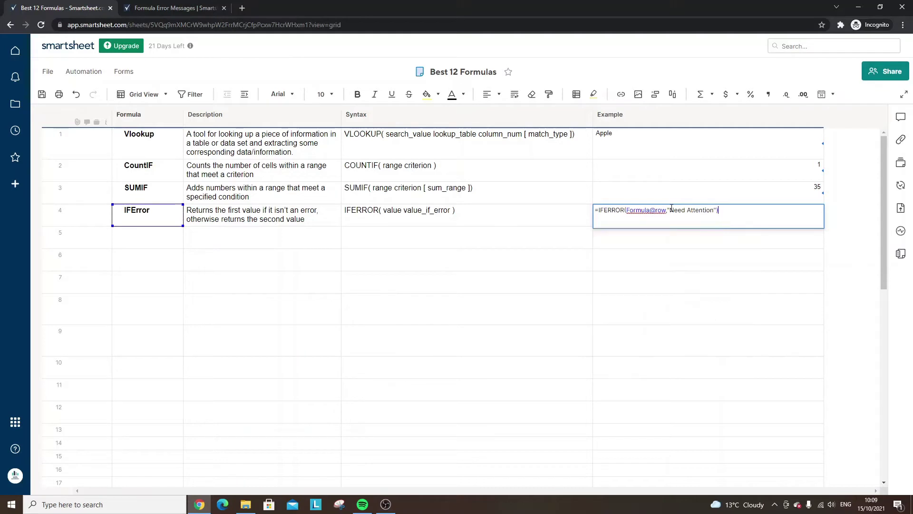
pyautogui.press('Return')
pyautogui.press('Up')
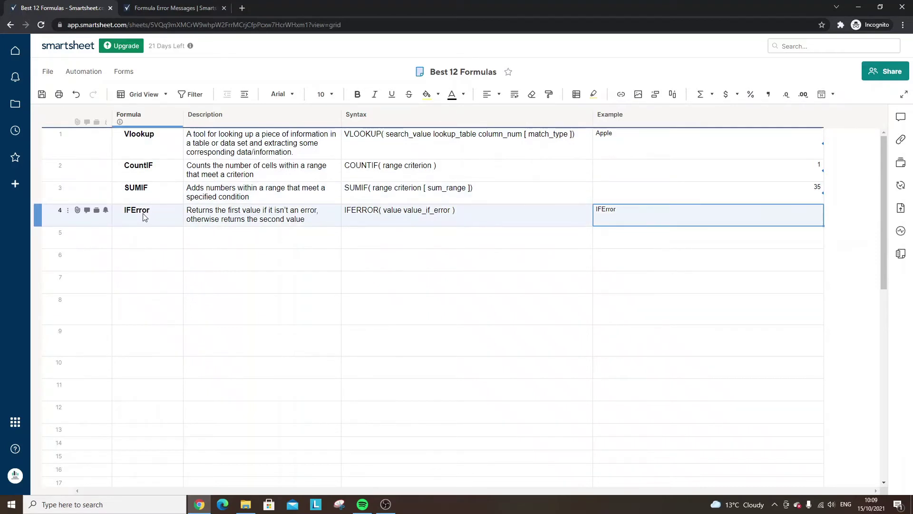
pyautogui.doubleClick(626, 222)
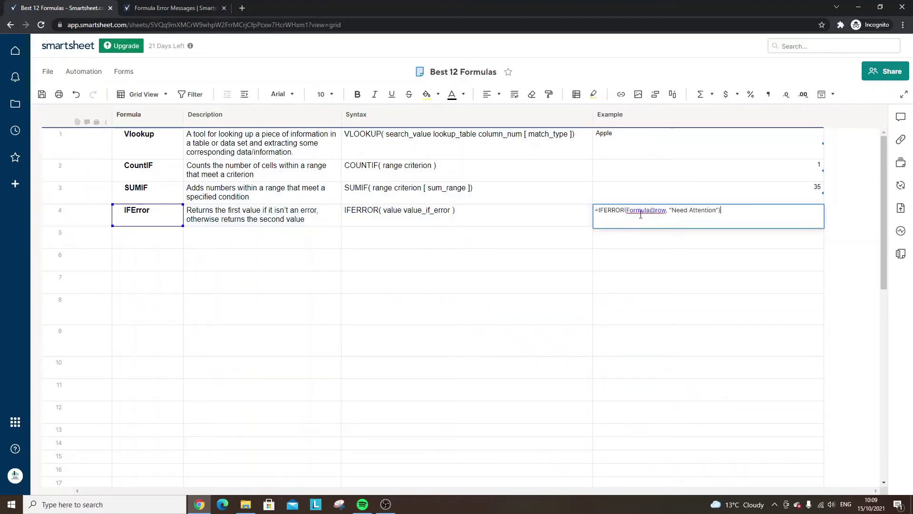
pyautogui.press('Return')
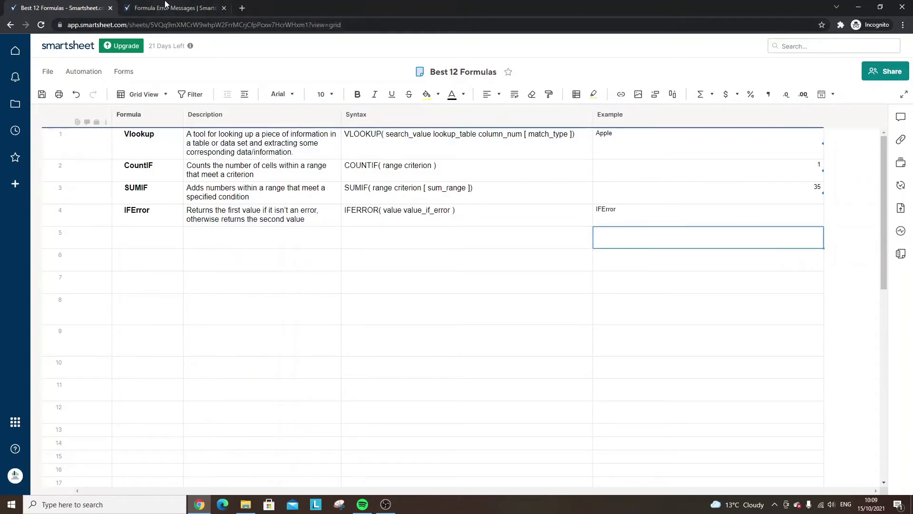
# Review the causes and resolutions in the Formula Error Messages help article, from #BLOCKED to #IMBALANCED
pyautogui.click(179, 7)
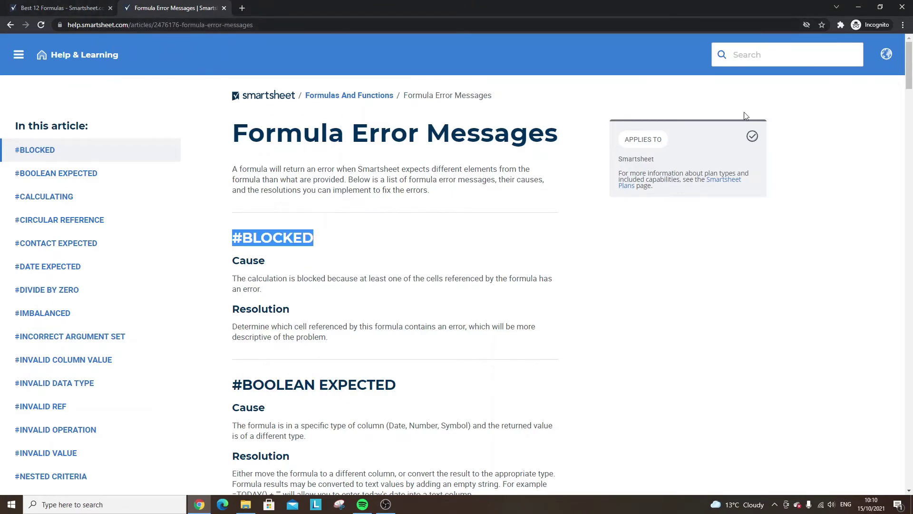
pyautogui.scroll(-4, 319, 298)
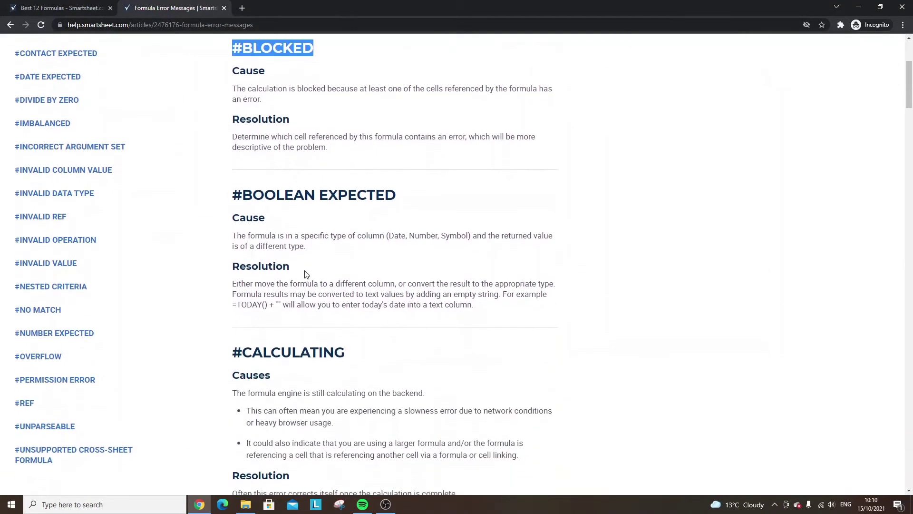
pyautogui.scroll(1, 305, 271)
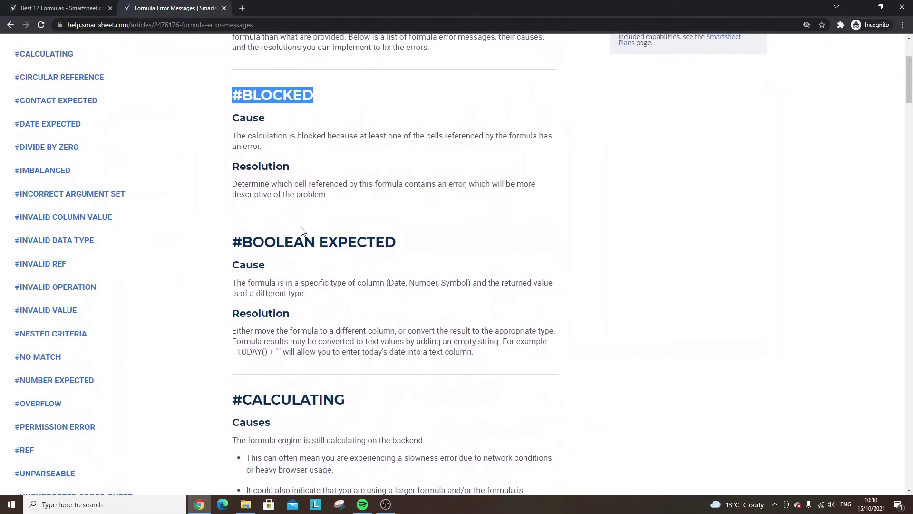
pyautogui.scroll(-3, 303, 231)
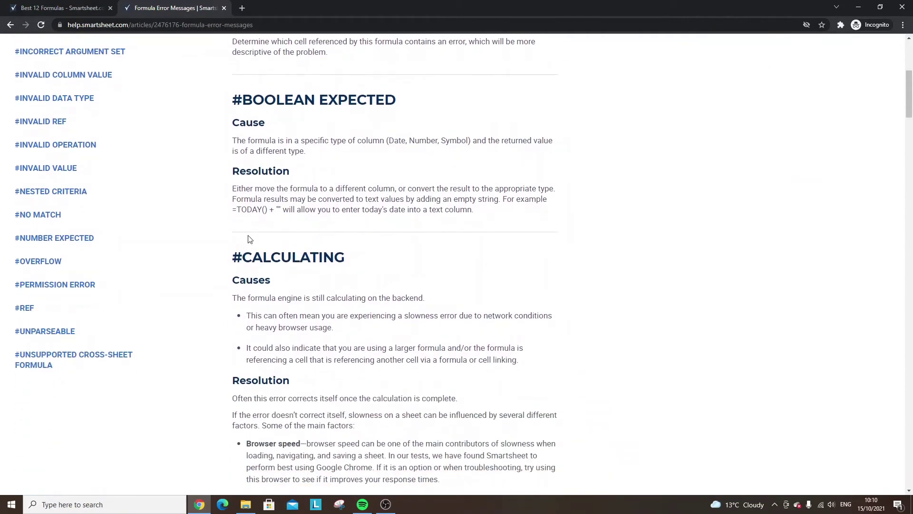
pyautogui.click(52, 7)
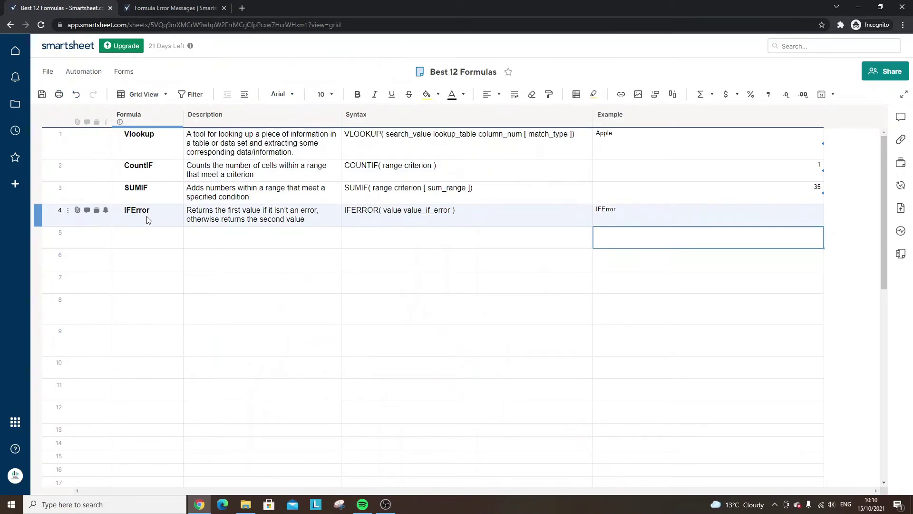
pyautogui.click(162, 9)
pyautogui.scroll(-8, 419, 190)
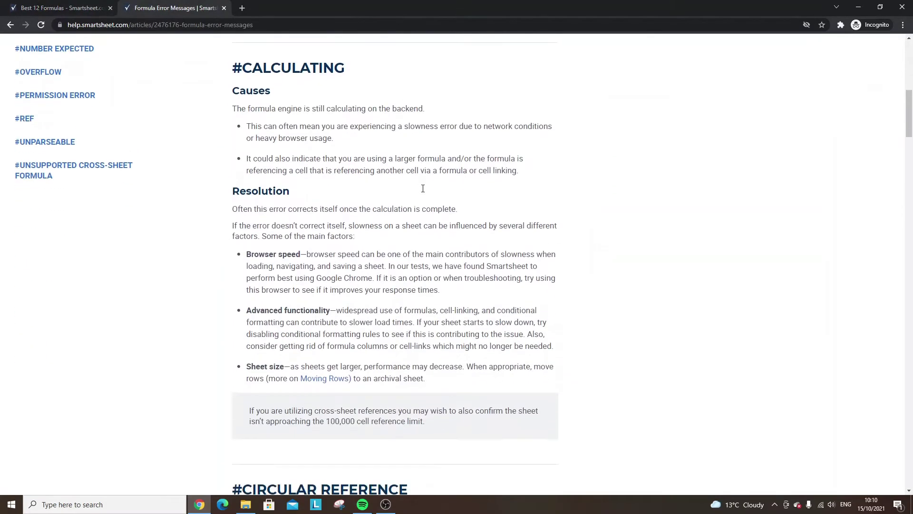
pyautogui.scroll(-8, 410, 238)
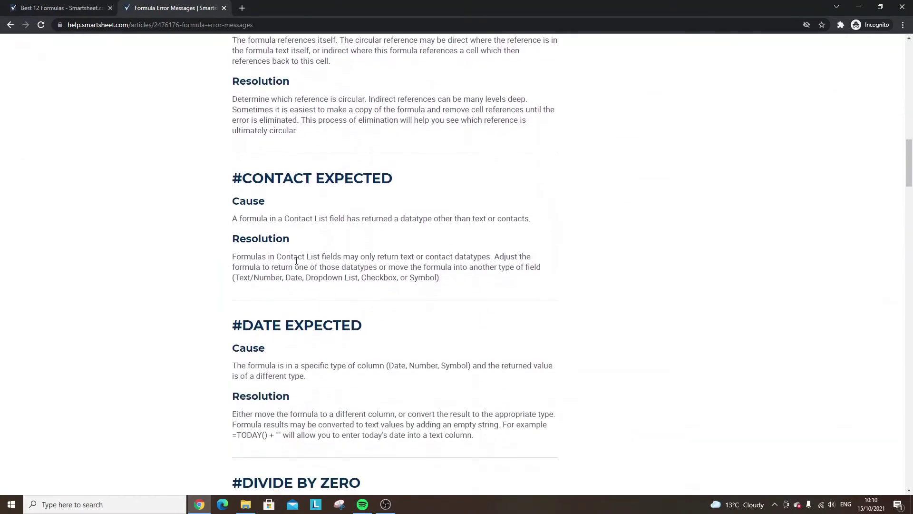
pyautogui.scroll(-5, 319, 239)
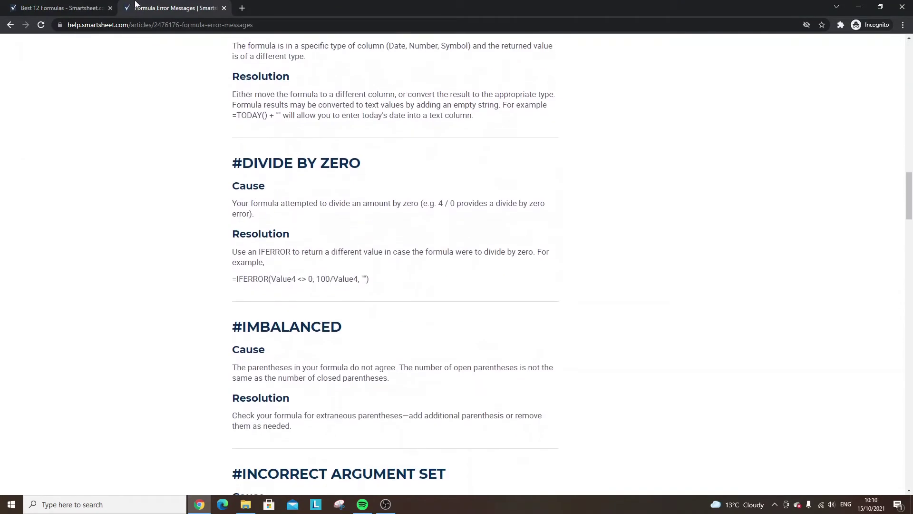
# Return to the Best 12 Formulas sheet and review row 4's IFERROR formula, including its "Need Attention" argument
pyautogui.click(76, 8)
pyautogui.click(637, 216)
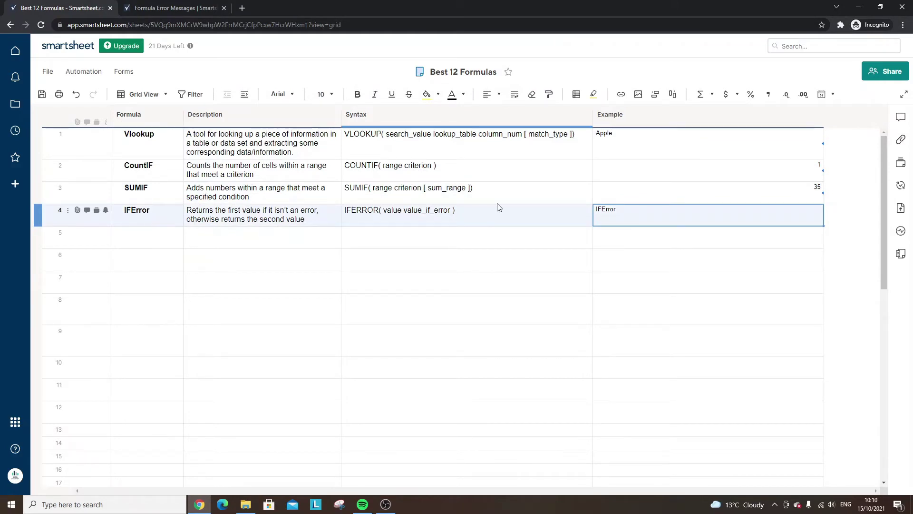
pyautogui.doubleClick(663, 210)
pyautogui.press('Return')
pyautogui.doubleClick(664, 211)
pyautogui.moveTo(676, 209); pyautogui.dragTo(716, 208)
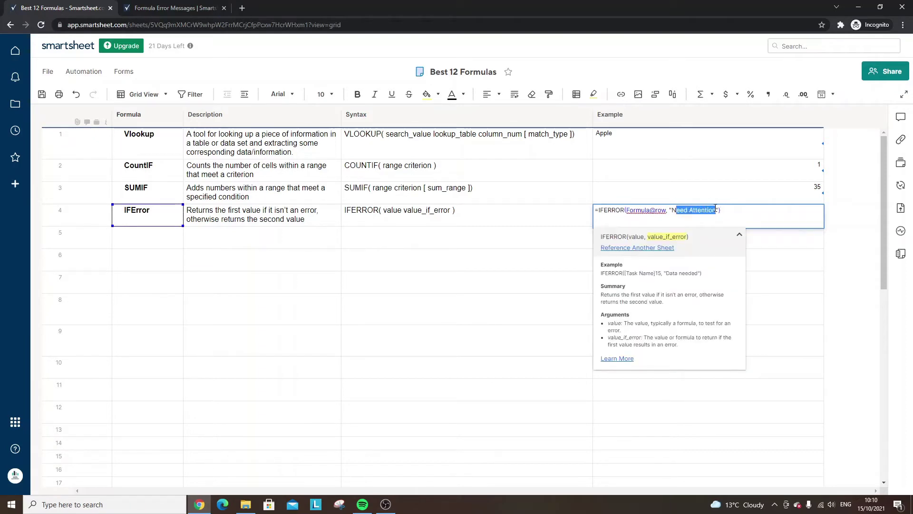
pyautogui.press('Return')
pyautogui.click(710, 213)
# Reveal the hidden Average name, description and syntax in row 5 by setting their font color to black
pyautogui.click(167, 232)
pyautogui.write('Average')
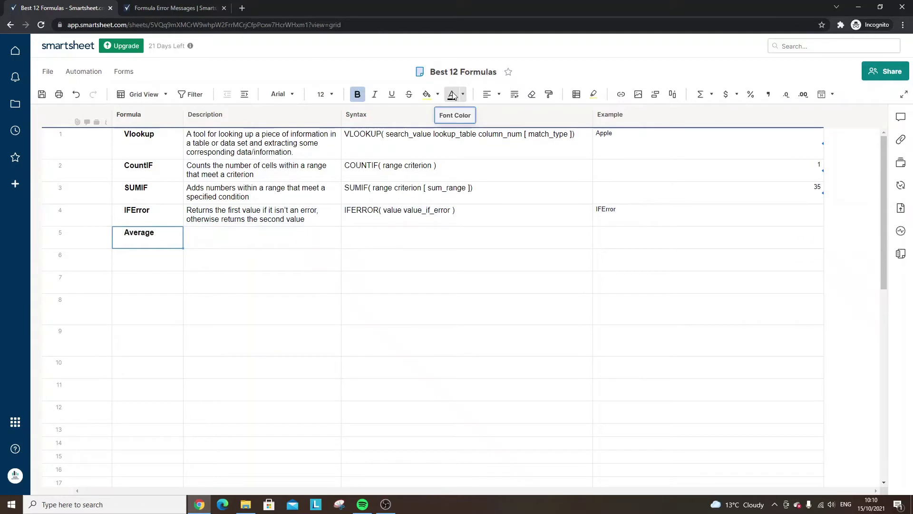
pyautogui.click(220, 239)
pyautogui.write('Returns the average (mean) of the provided numbers')
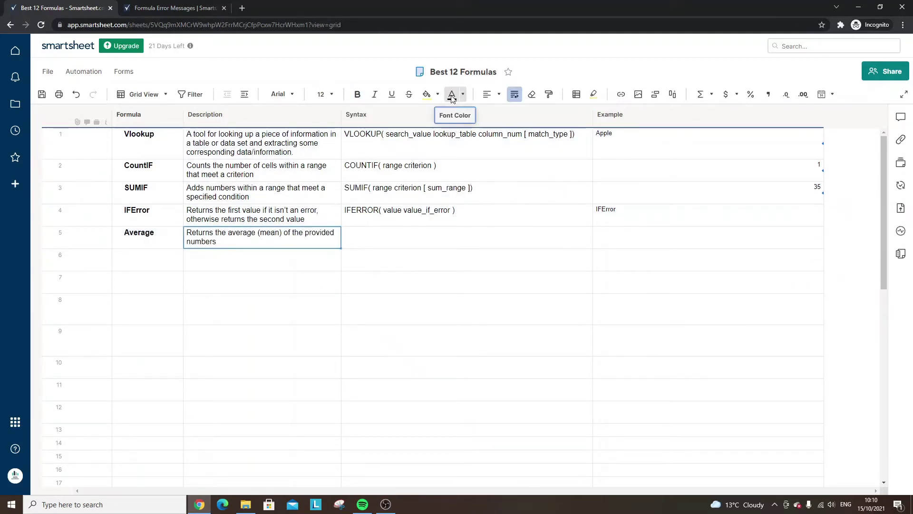
pyautogui.click(451, 233)
pyautogui.write('AVG( number1 [ number2... ])')
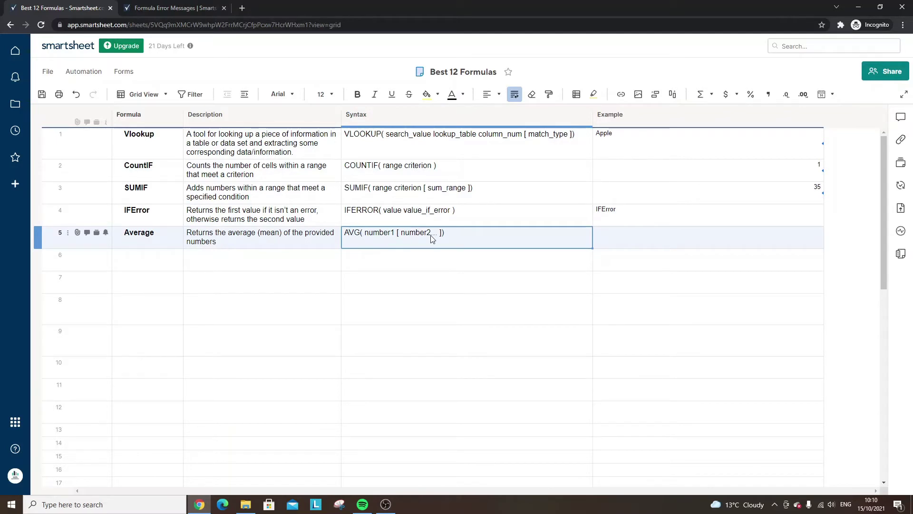
# Clear the leftover IFERROR formula from the Example cell in the Average row
pyautogui.doubleClick(633, 237)
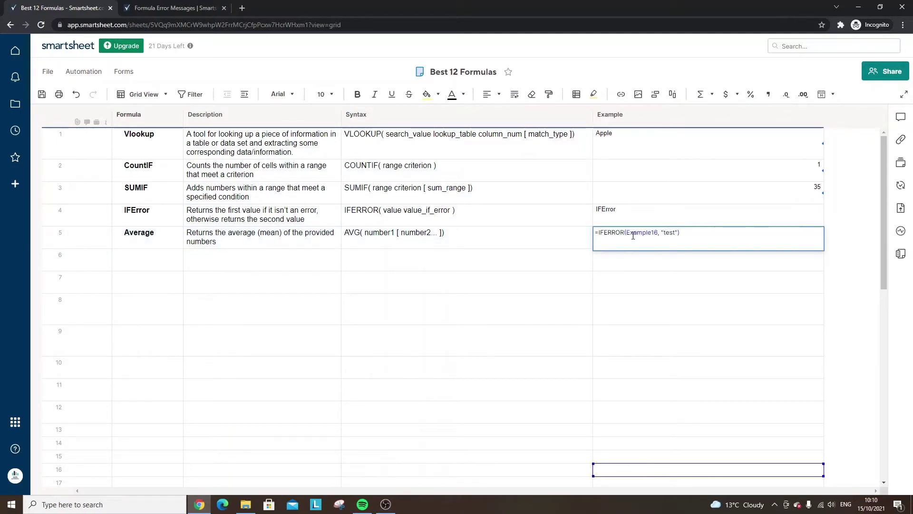
pyautogui.hotkey('ctrl', 'a')
pyautogui.press('BackSpace')
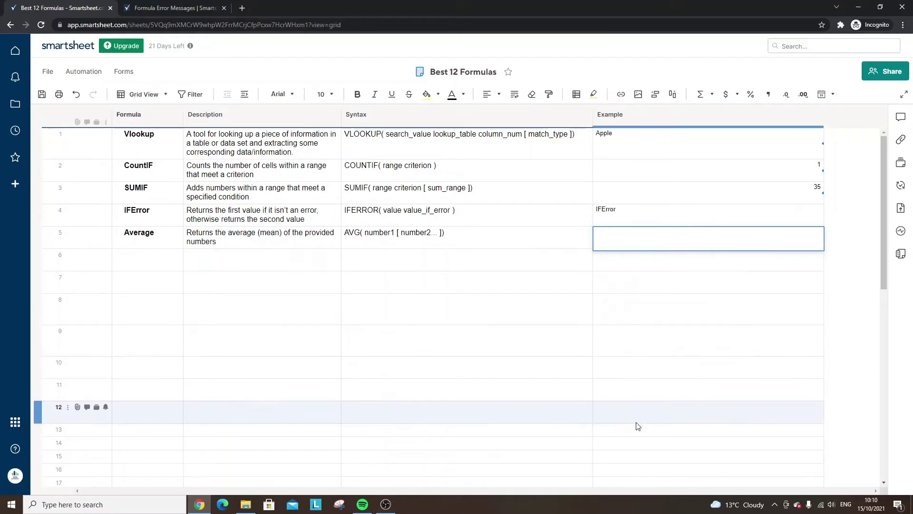
# Enter the sample numbers 1 and 5 in the Example column at rows 15 and 16
pyautogui.click(638, 458)
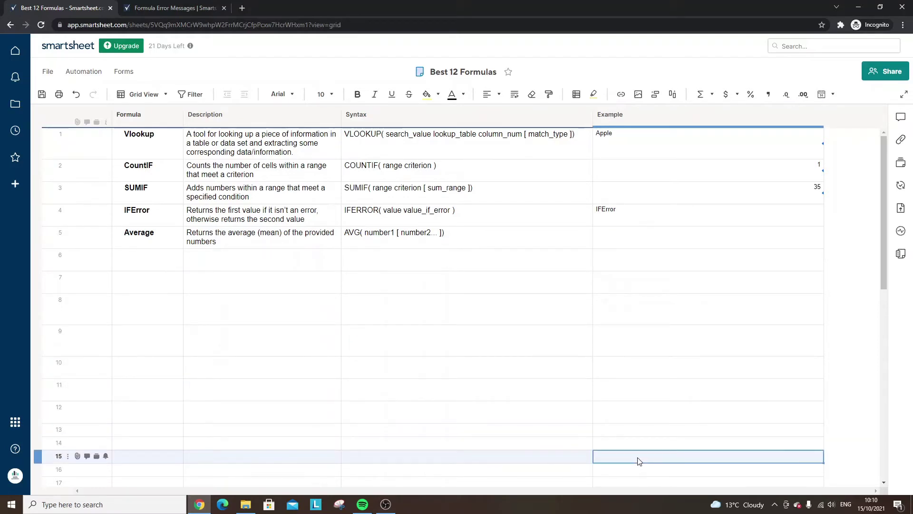
pyautogui.write('1')
pyautogui.press('Return')
pyautogui.write('5')
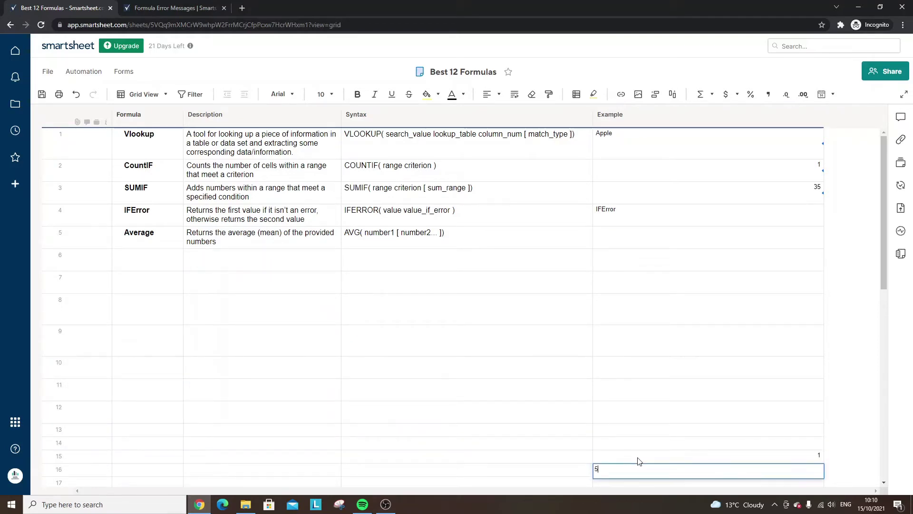
pyautogui.press('Return')
# Enter =AVG(Example15,Example16) in row 5's Example cell and check the result against the two source numbers
pyautogui.click(645, 230)
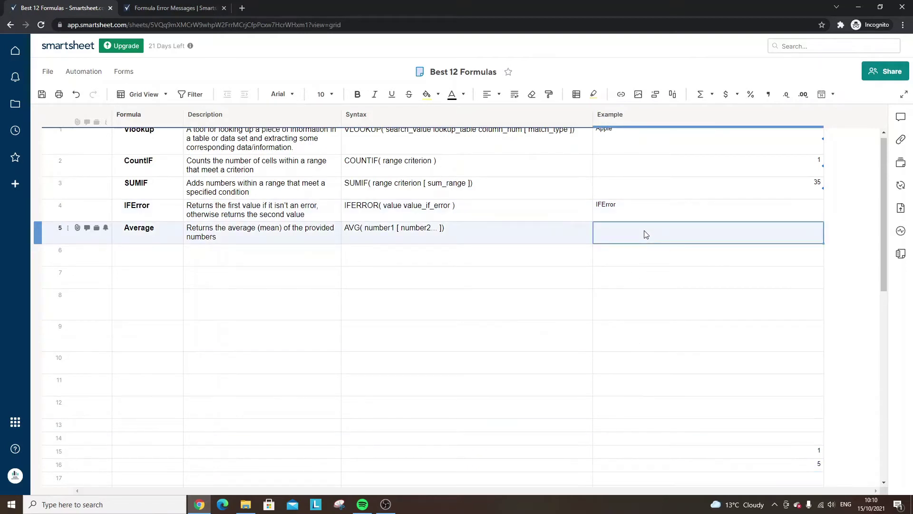
pyautogui.click(645, 231)
pyautogui.write('=A')
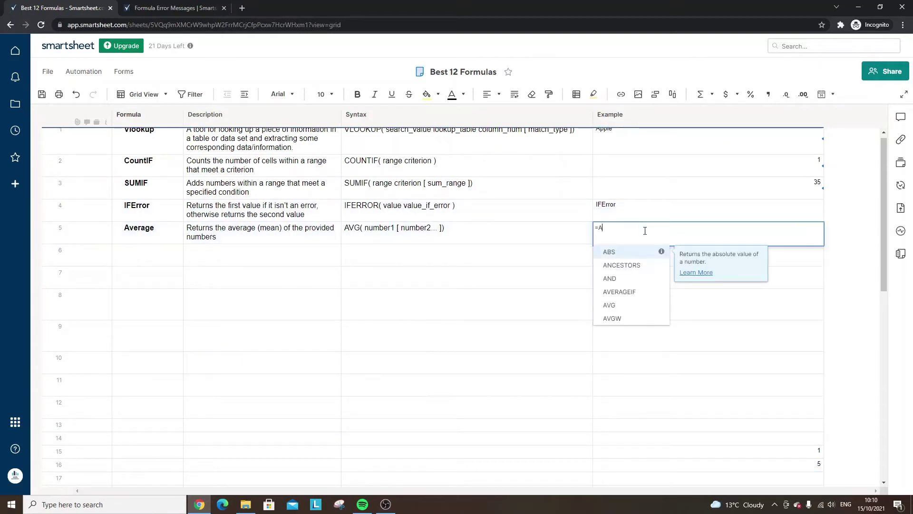
pyautogui.write('VG(')
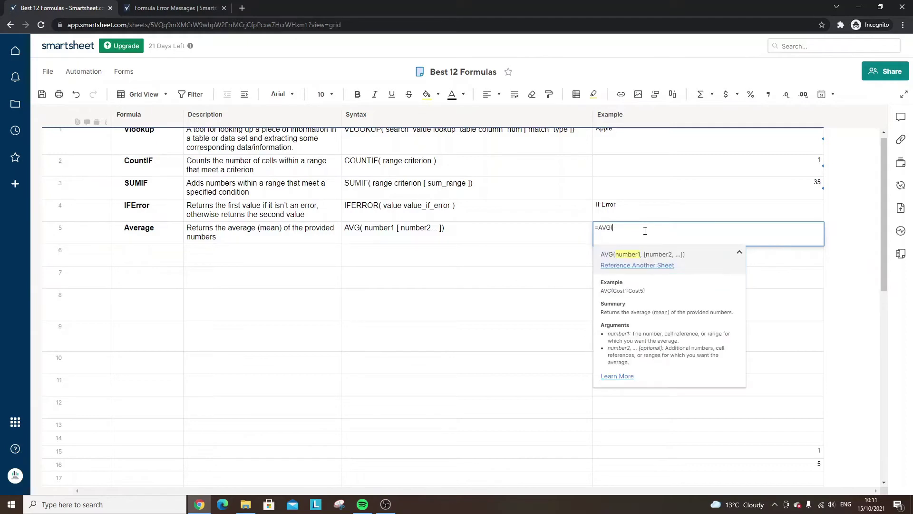
pyautogui.click(708, 457)
pyautogui.write(',')
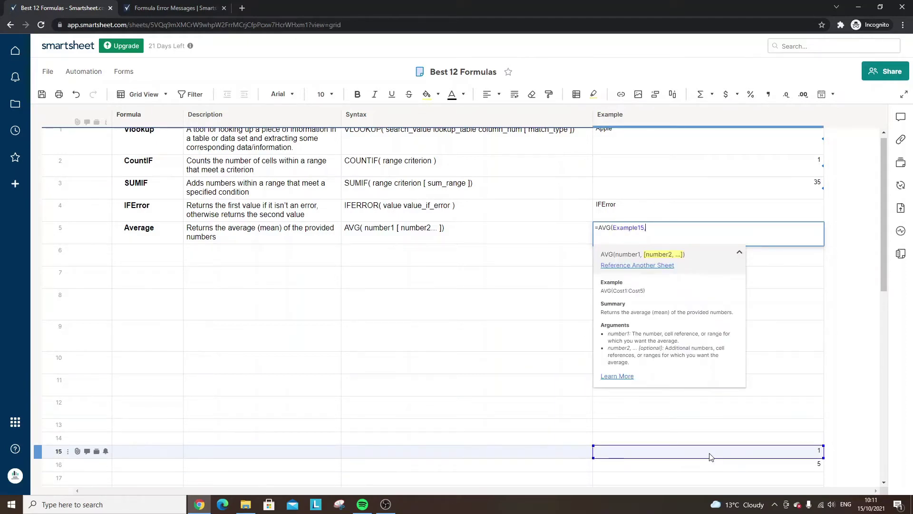
pyautogui.click(712, 464)
pyautogui.write(')')
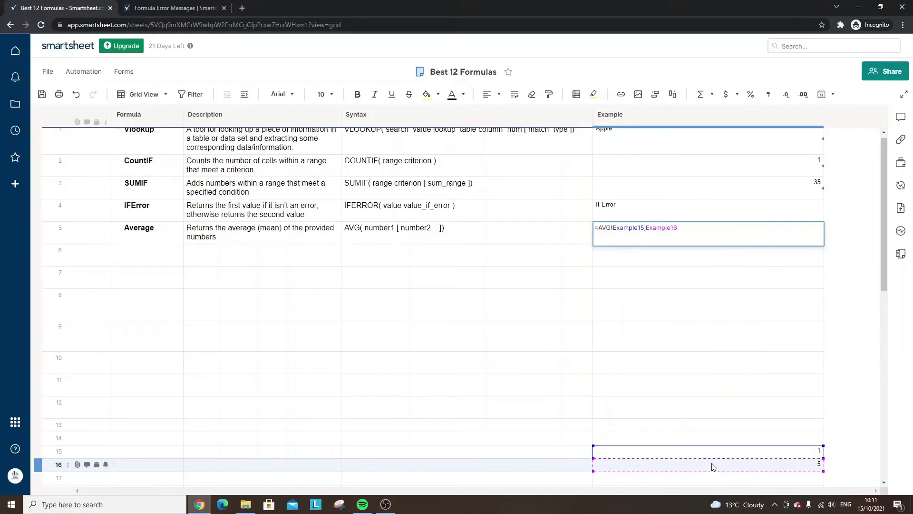
pyautogui.press('Return')
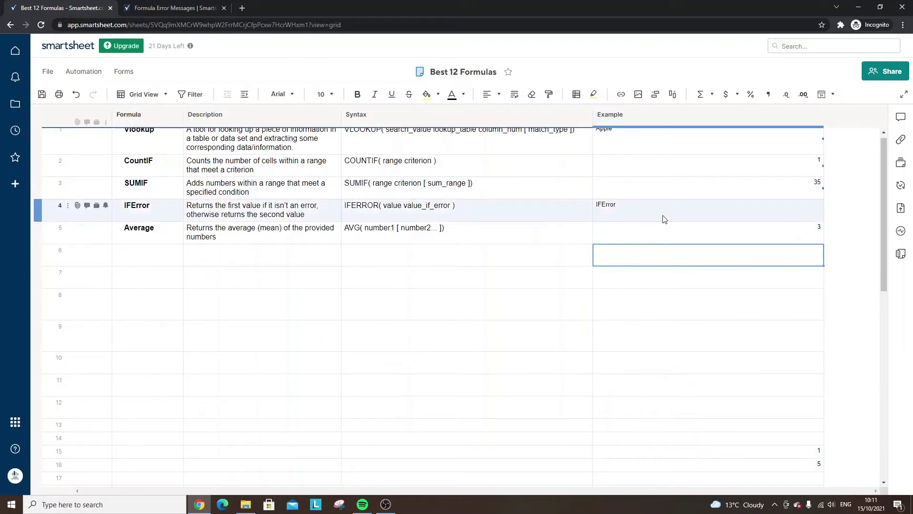
pyautogui.click(675, 236)
pyautogui.click(780, 453)
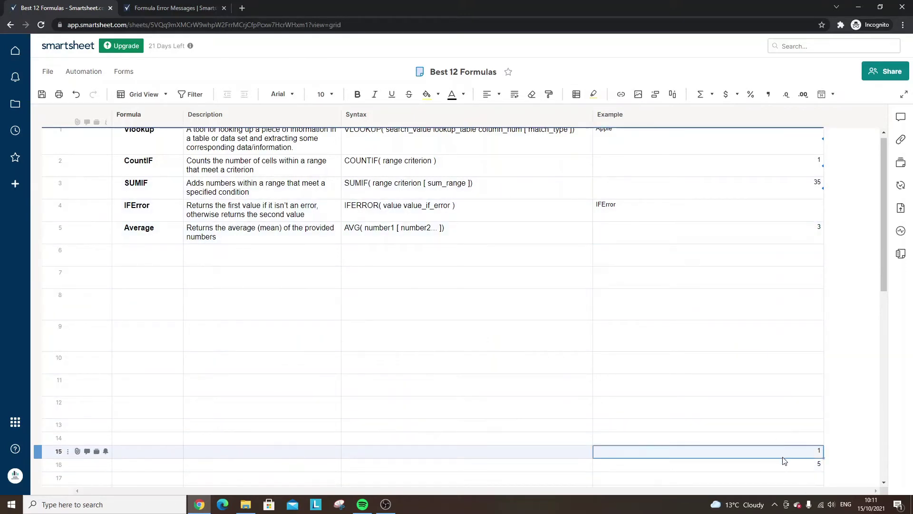
pyautogui.click(733, 237)
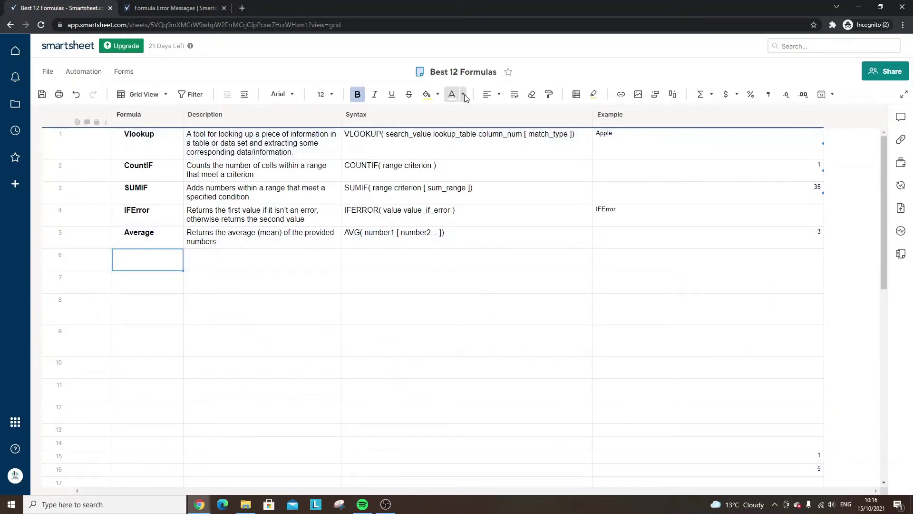
# Reveal the hidden Find name, description and syntax in row 6 by setting their font color to black
pyautogui.click(463, 94)
pyautogui.click(503, 129)
pyautogui.write('Find')
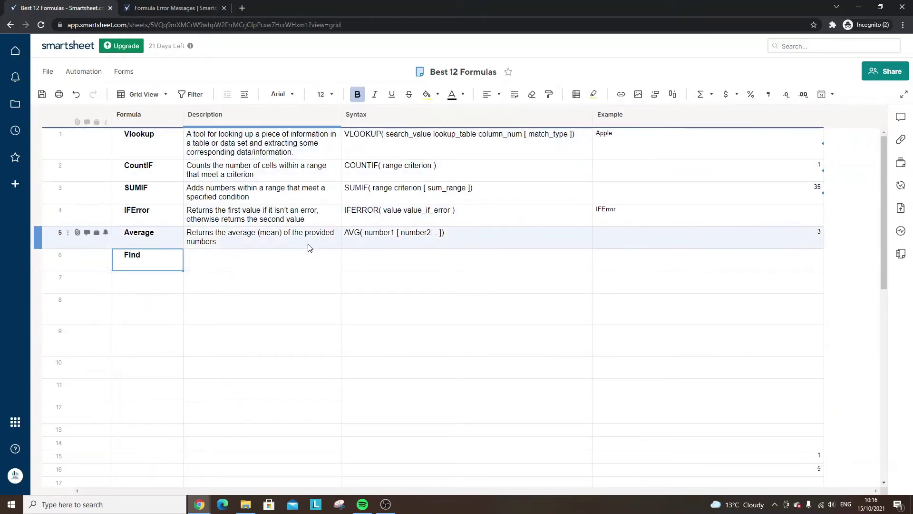
pyautogui.click(281, 256)
pyautogui.write('Returns the starting position (the number of characters in) of a string within text')
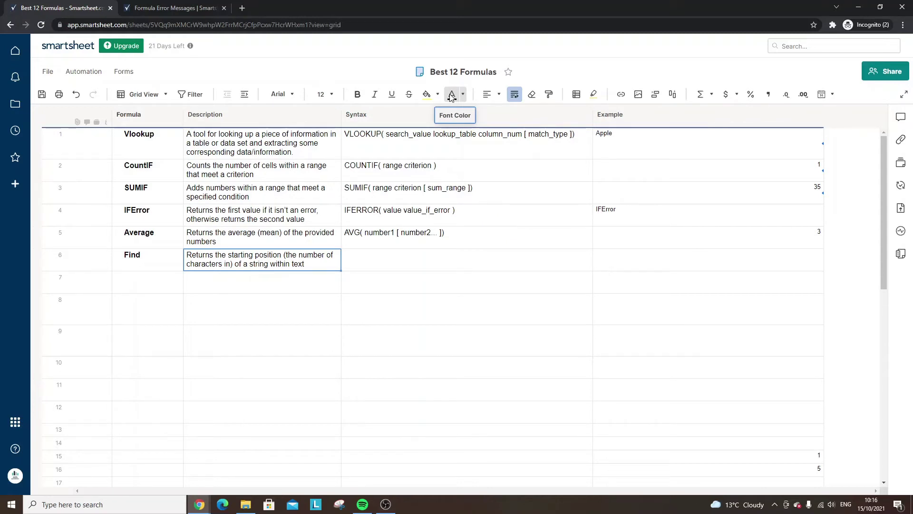
pyautogui.click(418, 257)
pyautogui.write('FIND( search_for text_to_search [ start_position ])')
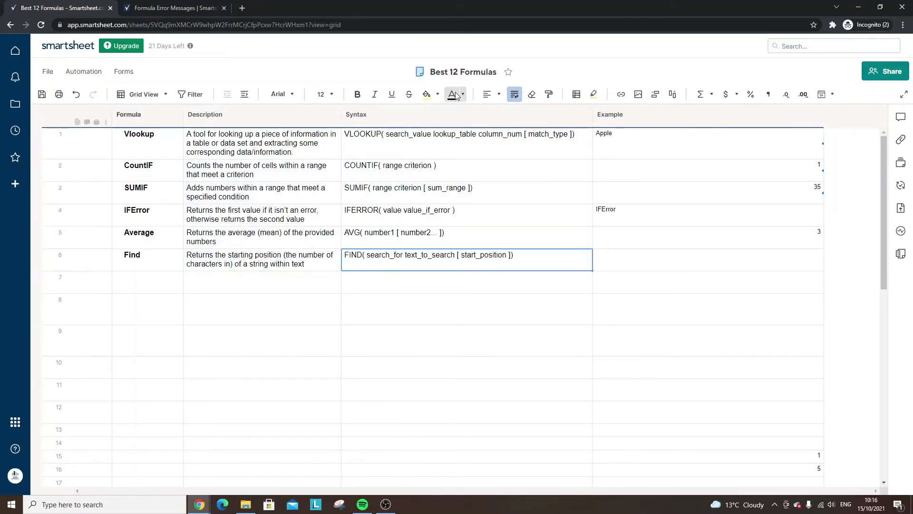
# Enter a FIND formula in row 6's Example cell that locates "d" within the SUMIF description (Description3)
pyautogui.click(619, 261)
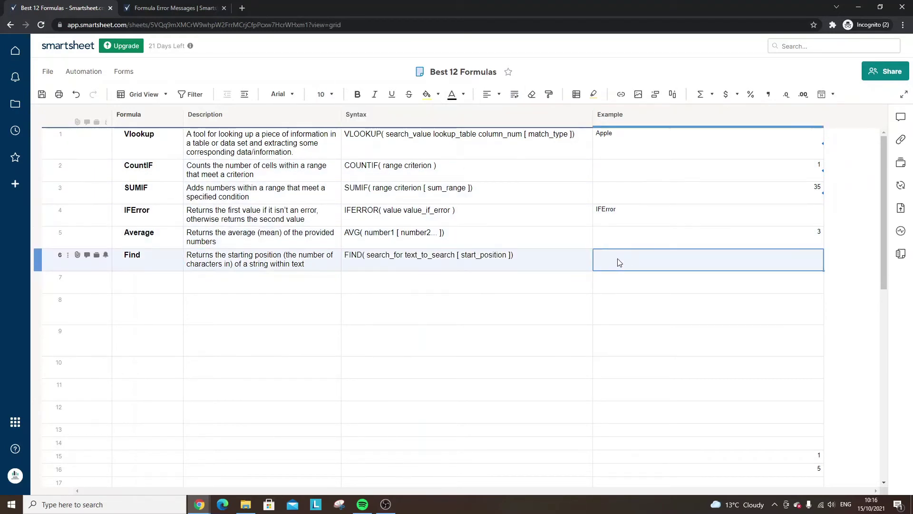
pyautogui.write('=')
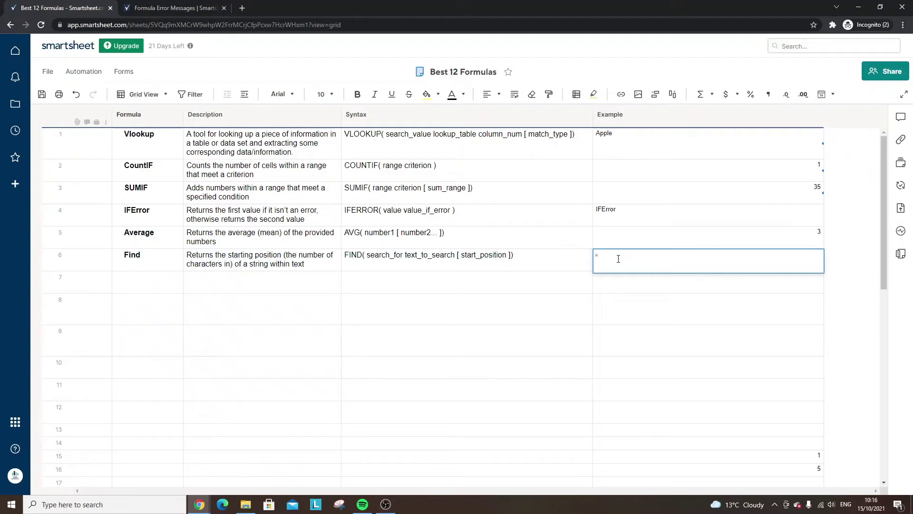
pyautogui.write('FIND("d')
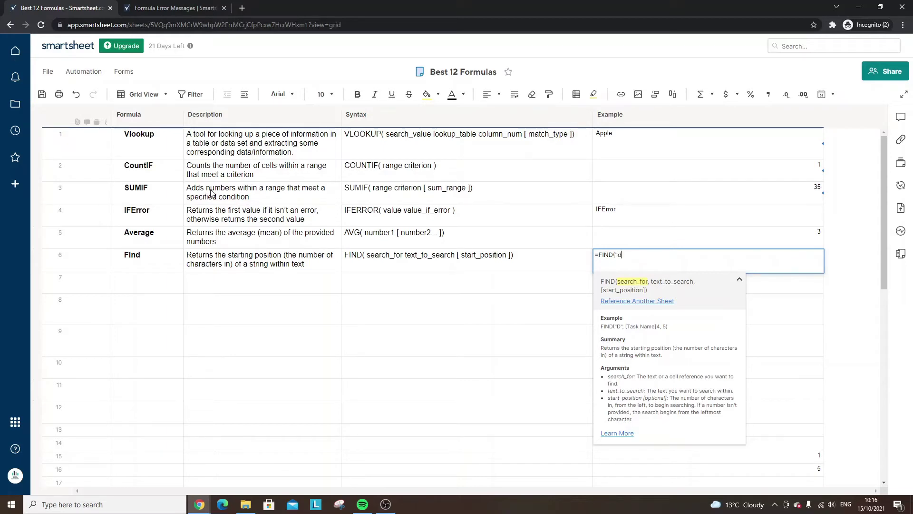
pyautogui.press('BackSpace')
pyautogui.write('",')
pyautogui.click(205, 192)
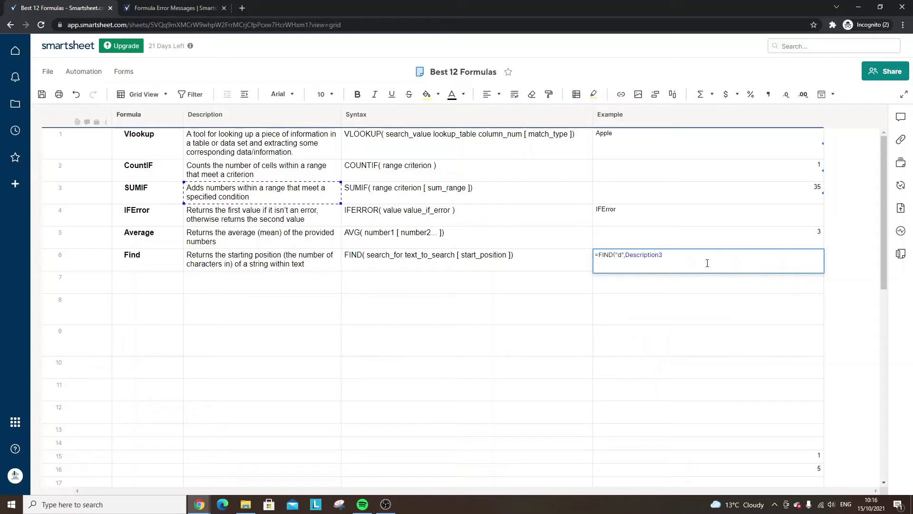
pyautogui.write(')')
pyautogui.press('Return')
pyautogui.click(706, 266)
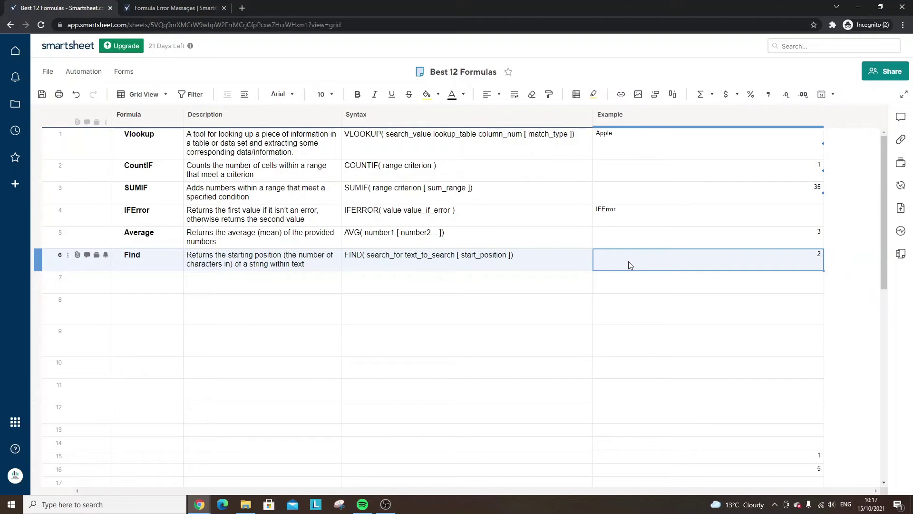
# Reveal the hidden Join name, description and syntax in row 7 by setting their font color to black
pyautogui.click(163, 282)
pyautogui.write('Join')
pyautogui.click(252, 285)
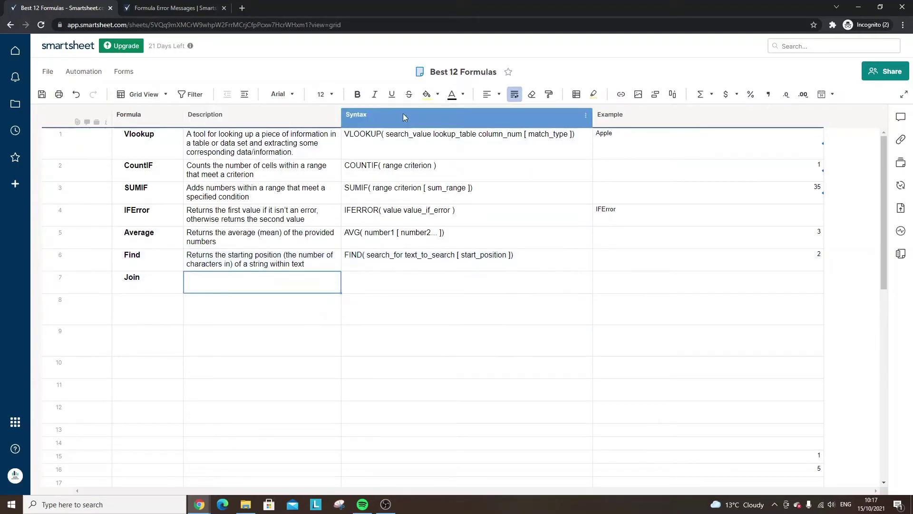
pyautogui.hotkey('ctrl', 'v')
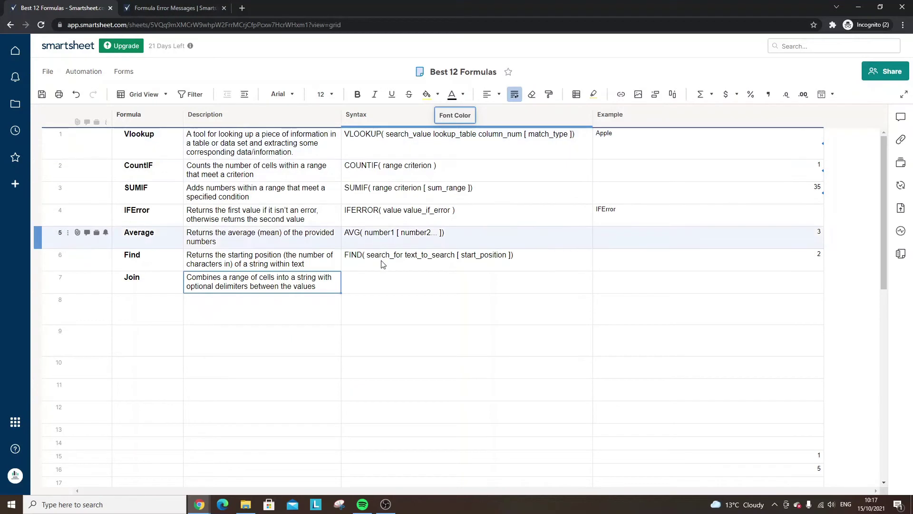
pyautogui.press('Tab')
pyautogui.hotkey('ctrl', 'v')
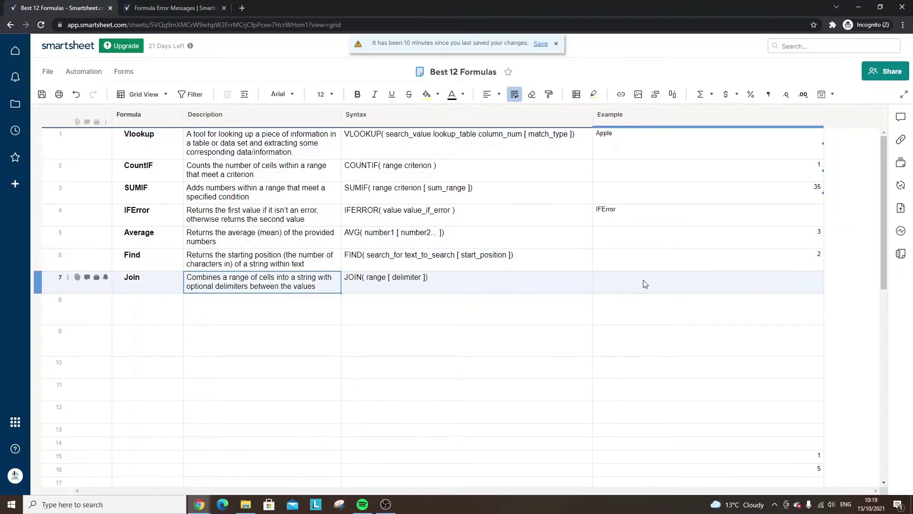
# Enter =JOIN(Formula6:Formula7) in row 7's Example cell to combine the Find and Join names without a delimiter
pyautogui.click(645, 284)
pyautogui.write('=')
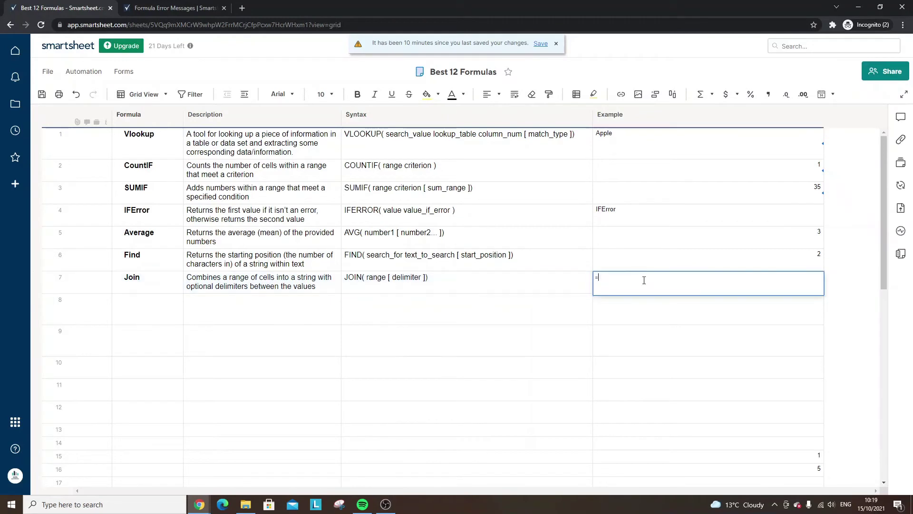
pyautogui.write('JOIN(')
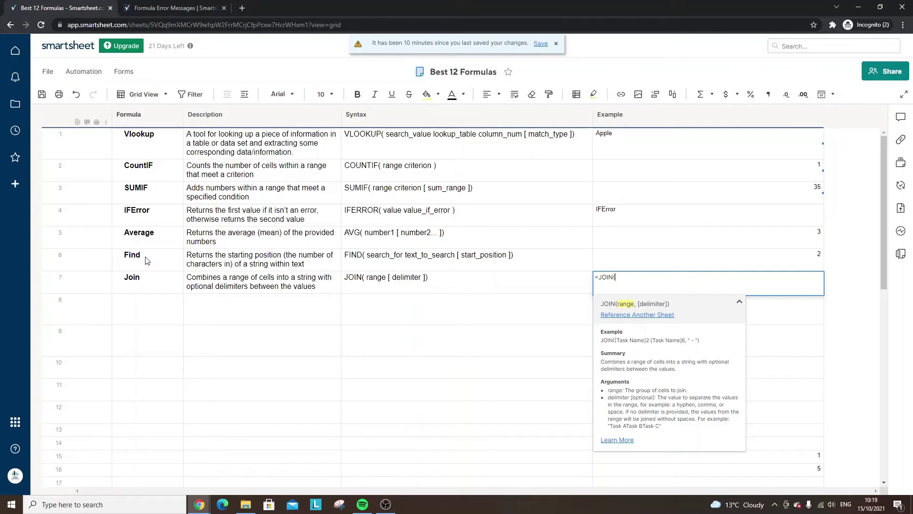
pyautogui.moveTo(146, 260); pyautogui.dragTo(147, 279)
pyautogui.write(',')
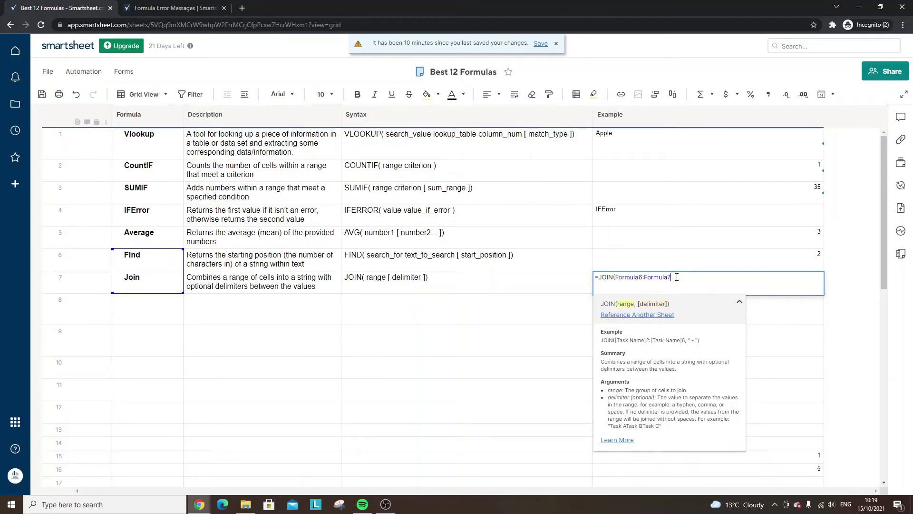
pyautogui.write(')')
pyautogui.press('Return')
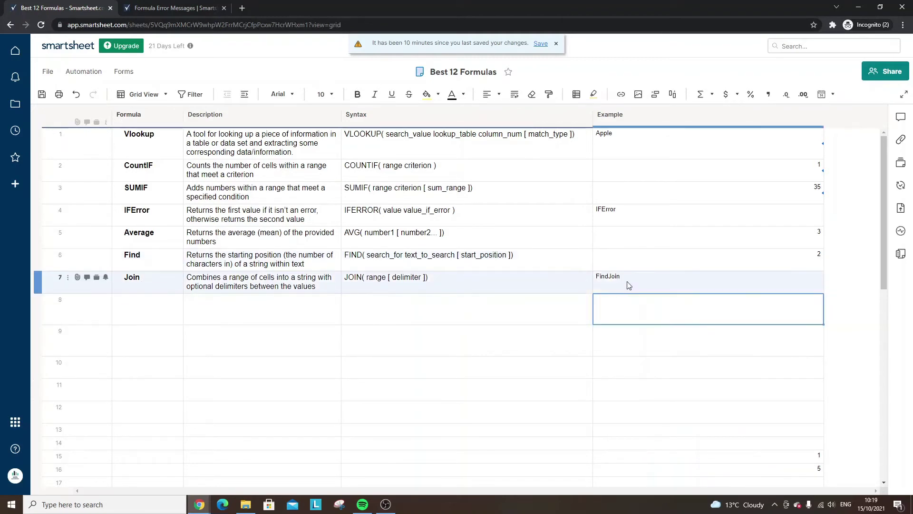
# Add a space in quotation marks as the delimiter argument of row 7's JOIN formula
pyautogui.doubleClick(650, 279)
pyautogui.write(',""')
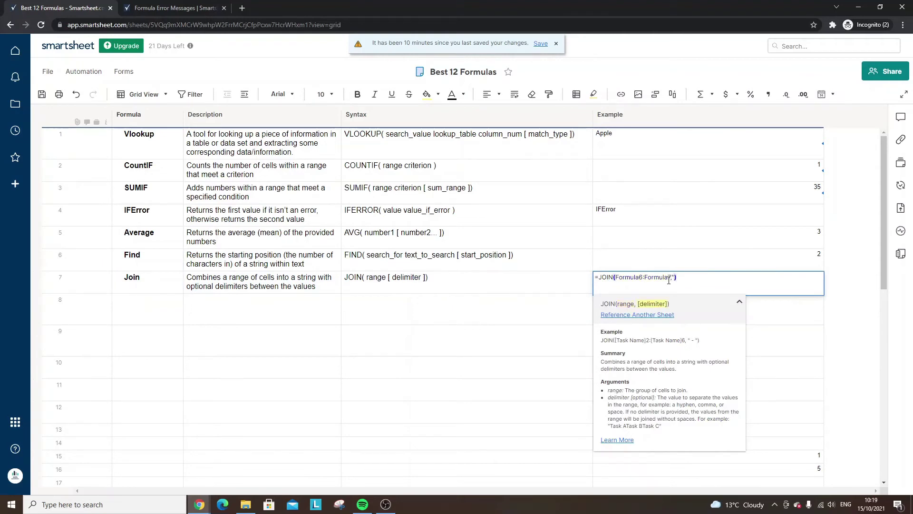
pyautogui.press('Return')
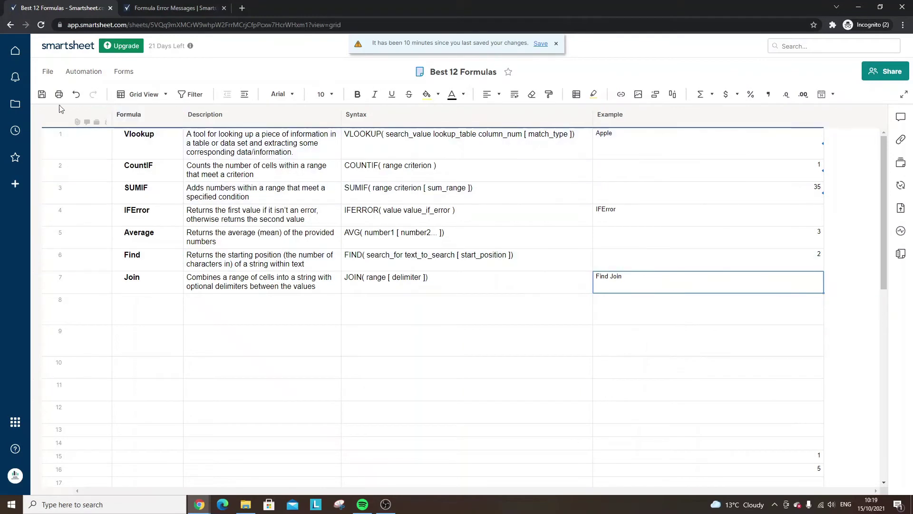
# Reveal the hidden NetworkDay name, description and syntax in row 8 by setting their font color to black
pyautogui.click(143, 304)
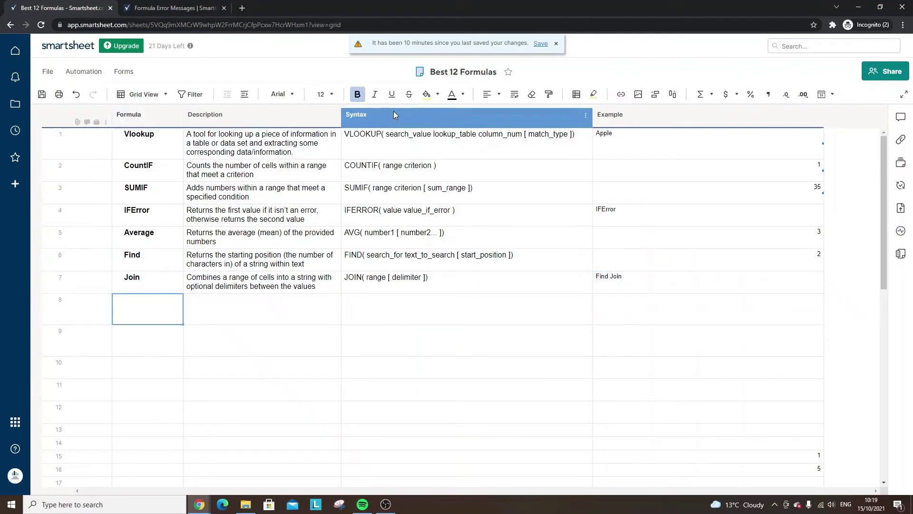
pyautogui.write('NetworkDay')
pyautogui.click(214, 310)
pyautogui.write('Returns the number of working days between two dates. Adds 1 day to the result if the start date is a non-working day')
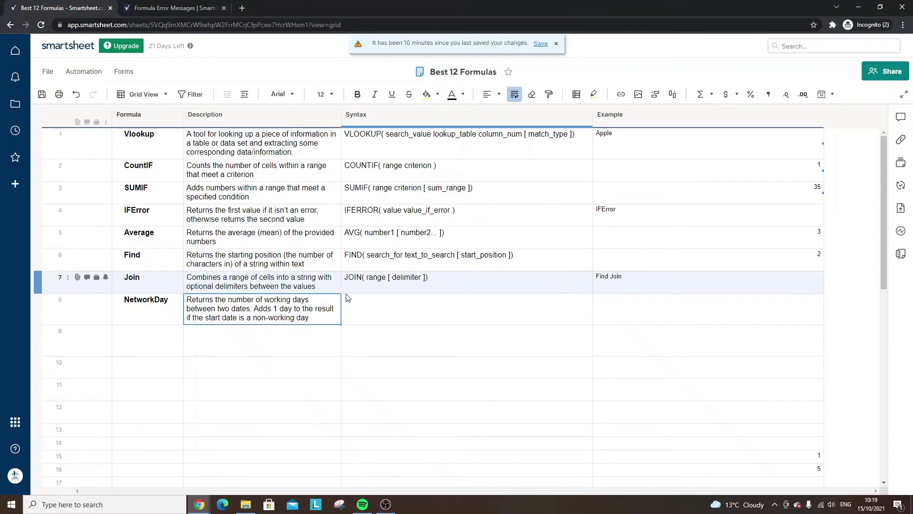
pyautogui.click(388, 310)
pyautogui.write('NETWORKDAY( start_date end_date [ holidays ])')
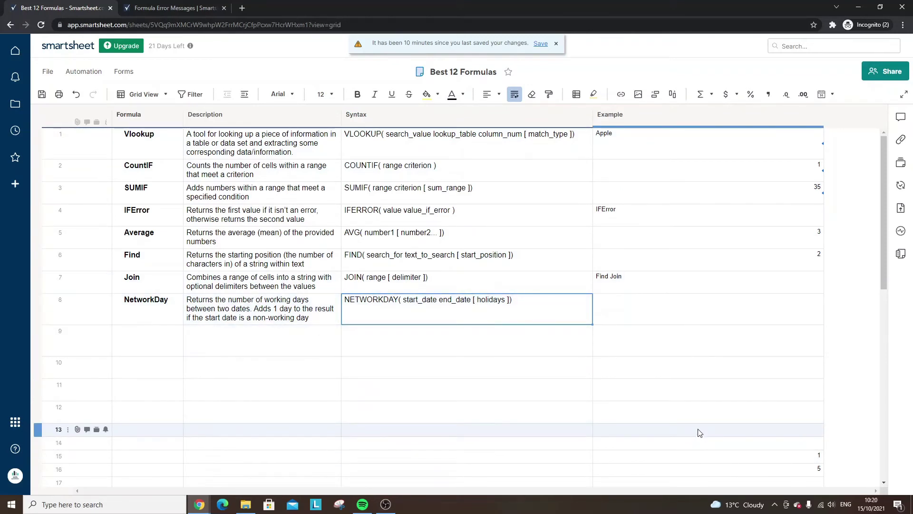
# Clear the sample numbers from the Example cells in rows 15 and 16
pyautogui.click(723, 456)
pyautogui.press('Delete')
pyautogui.click(733, 469)
pyautogui.press('Delete')
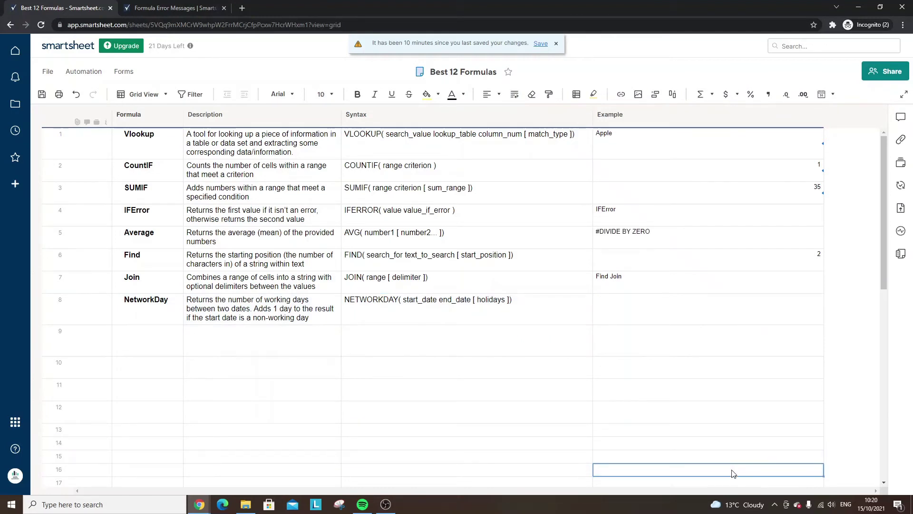
pyautogui.click(626, 240)
pyautogui.press('Delete')
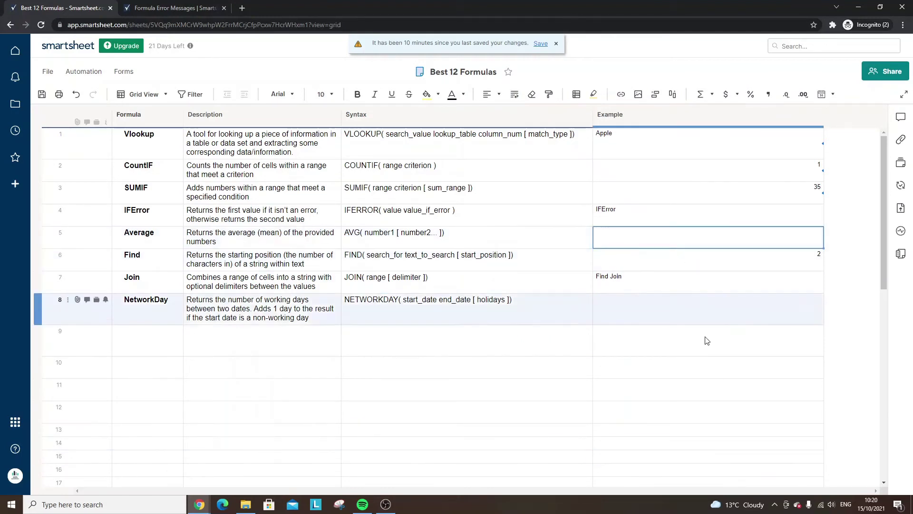
pyautogui.click(712, 443)
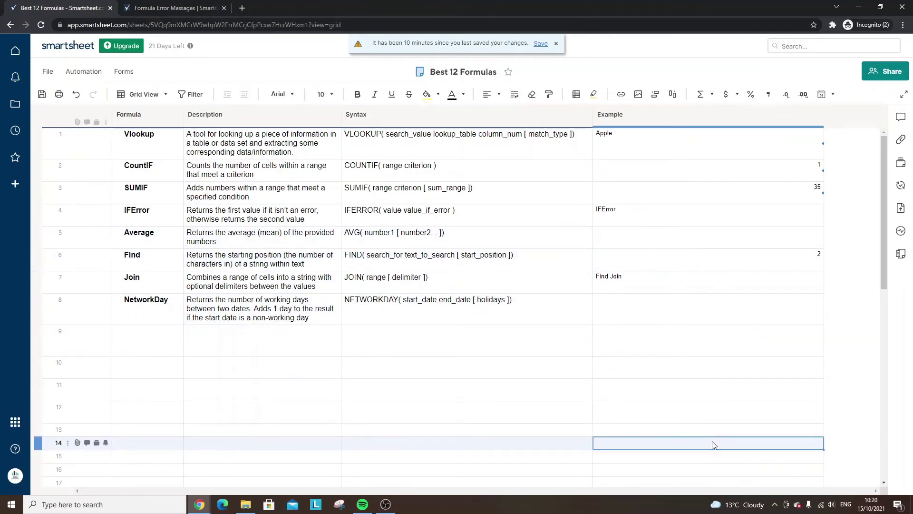
pyautogui.click(634, 240)
pyautogui.click(75, 95)
# Point row 4's IFERROR formula at row 5's Example cell with "Need Attention" as the error value, and save the sheet
pyautogui.doubleClick(610, 210)
pyautogui.click(723, 210)
pyautogui.doubleClick(666, 212)
pyautogui.press('BackSpace')
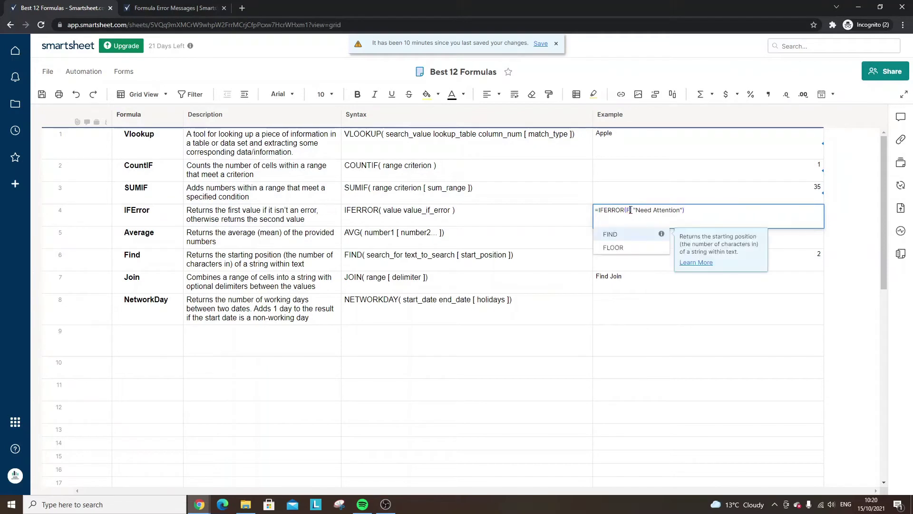
pyautogui.click(588, 239)
pyautogui.press('Return')
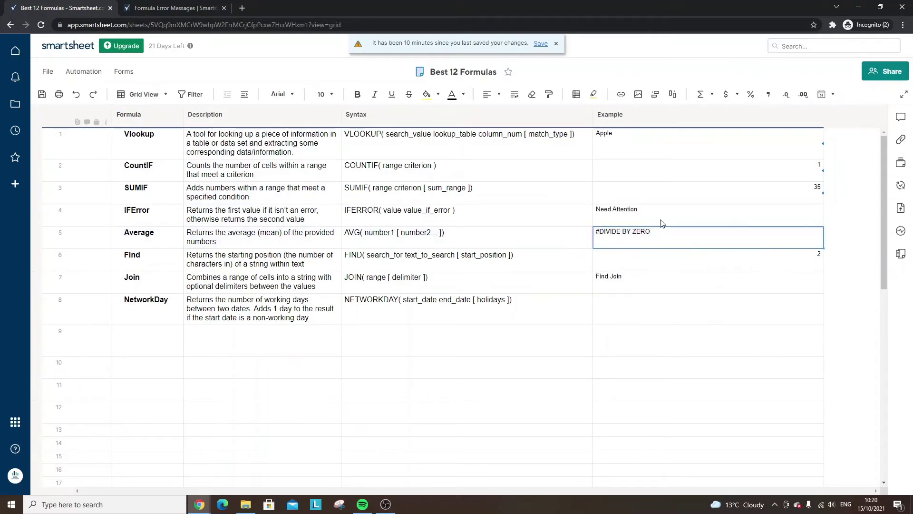
pyautogui.click(633, 215)
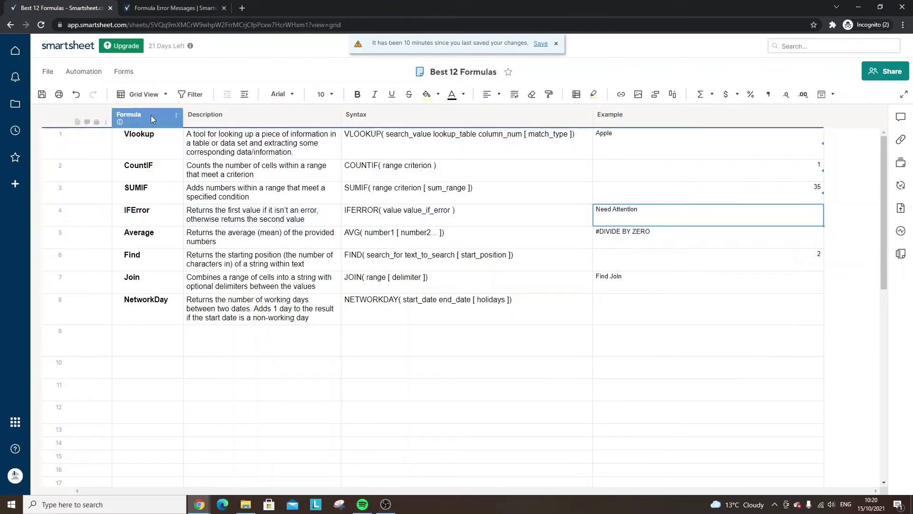
pyautogui.hotkey('ctrl', 's')
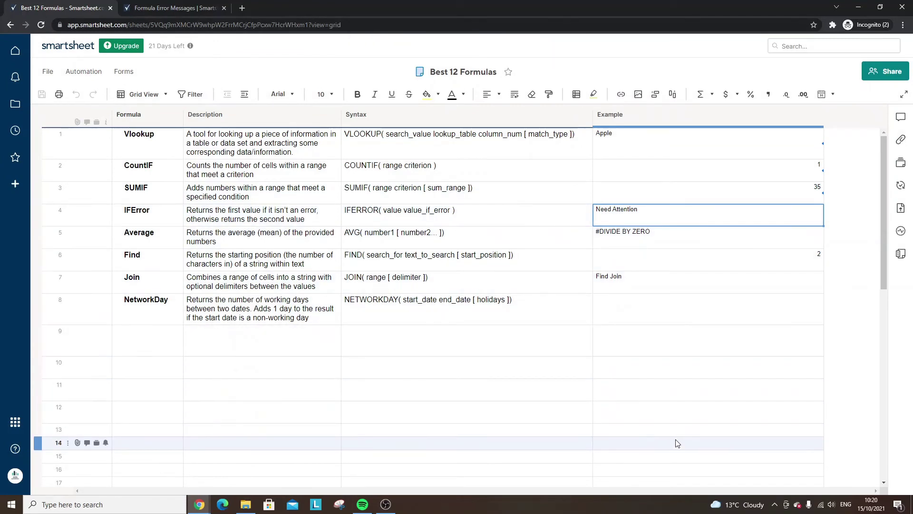
# Insert an unnamed Date column to the right of Example, restricted to dates only
pyautogui.click(675, 446)
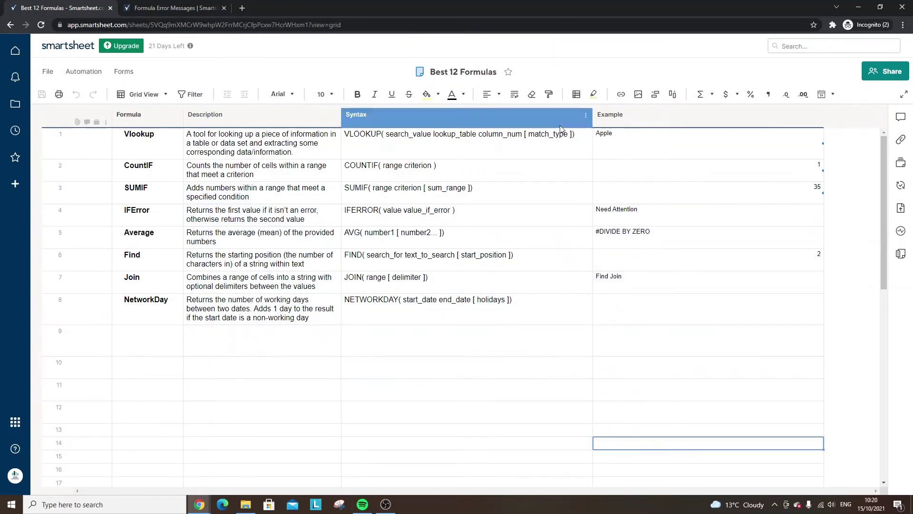
pyautogui.click(816, 114)
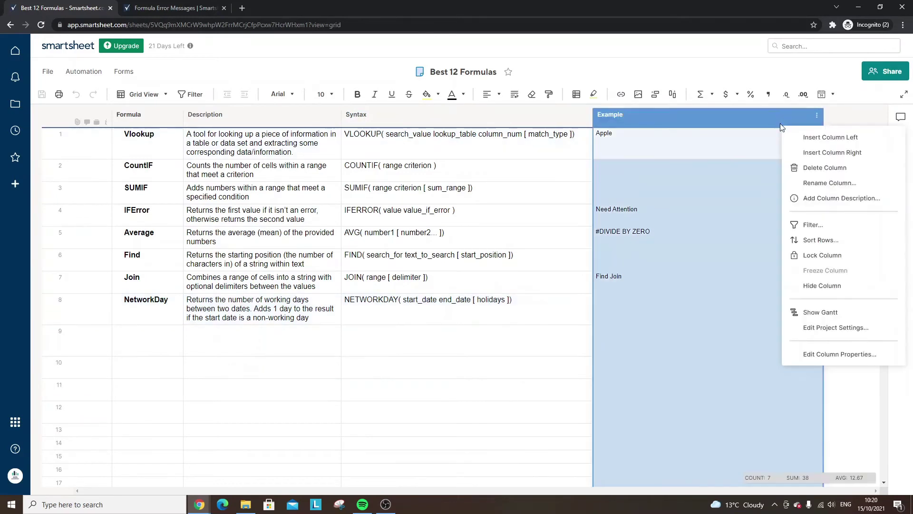
pyautogui.click(818, 152)
pyautogui.click(437, 265)
pyautogui.click(384, 333)
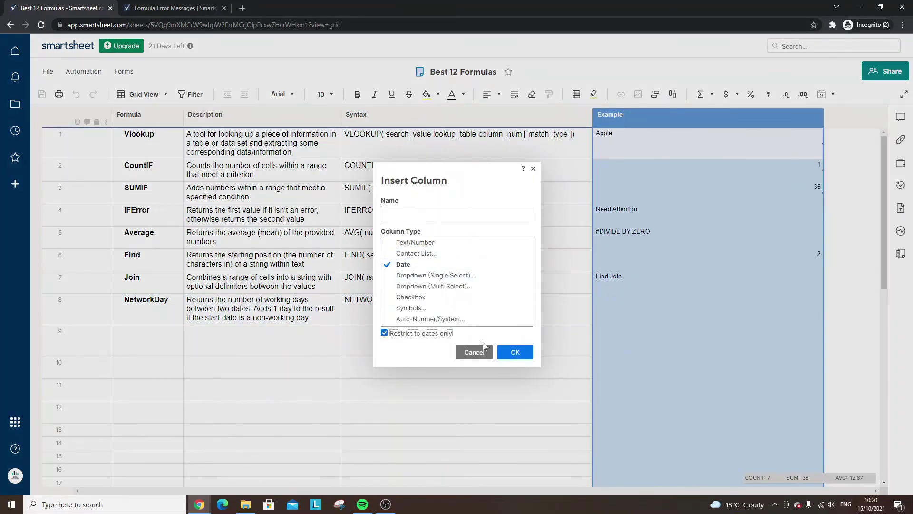
pyautogui.click(516, 352)
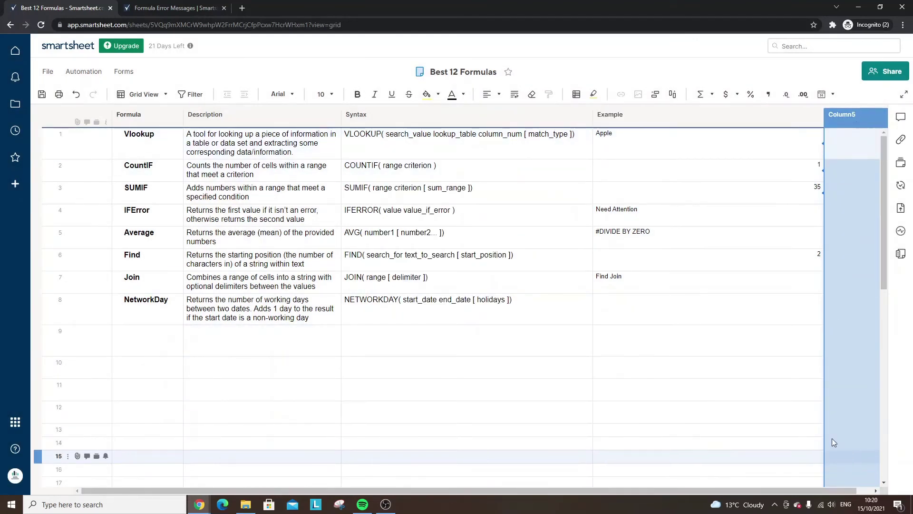
# Enter the dates 10/15/21 and 10/16/21 in rows 15 and 16 of the new date column
pyautogui.click(614, 276)
pyautogui.press('Down')
pyautogui.press('Right')
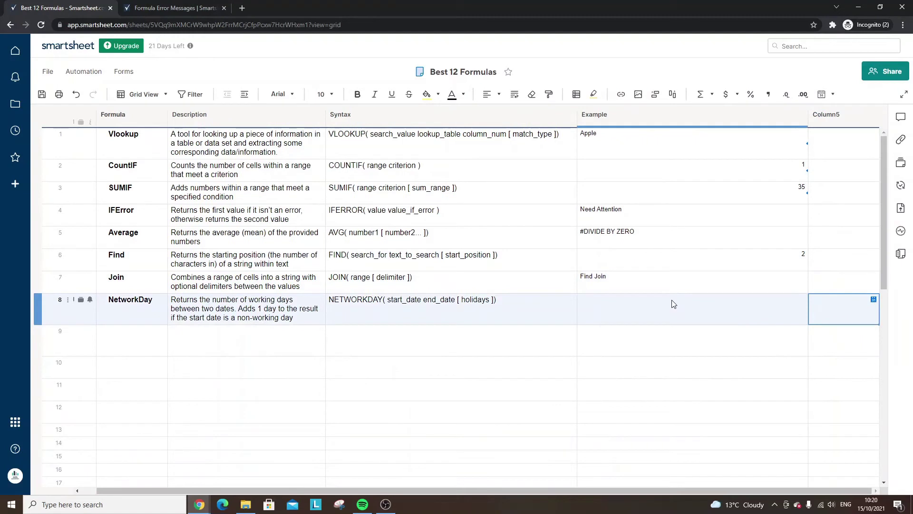
pyautogui.click(838, 370)
pyautogui.click(838, 454)
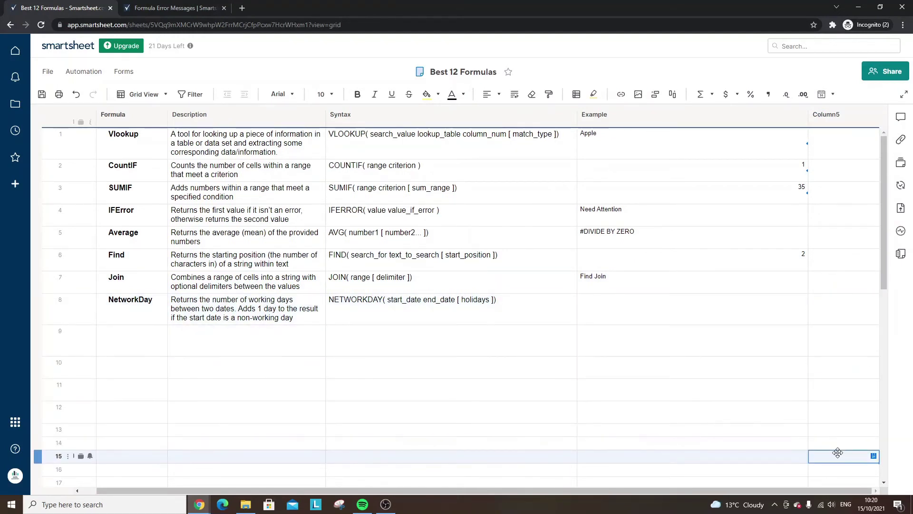
pyautogui.click(874, 457)
pyautogui.click(783, 406)
pyautogui.click(864, 468)
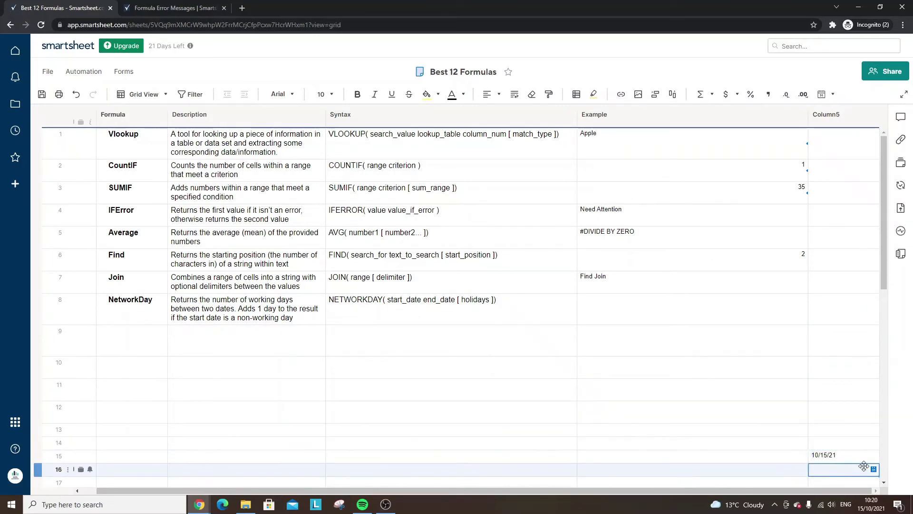
pyautogui.click(874, 469)
pyautogui.click(794, 423)
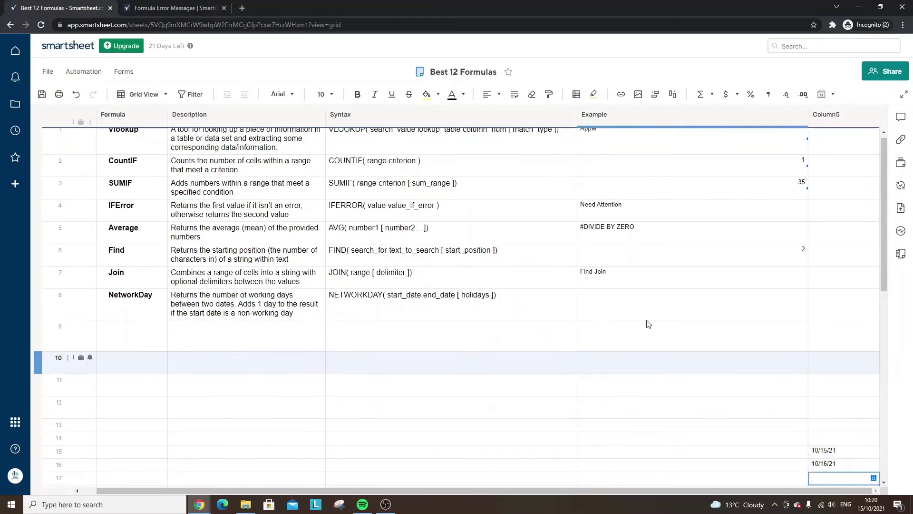
pyautogui.click(605, 297)
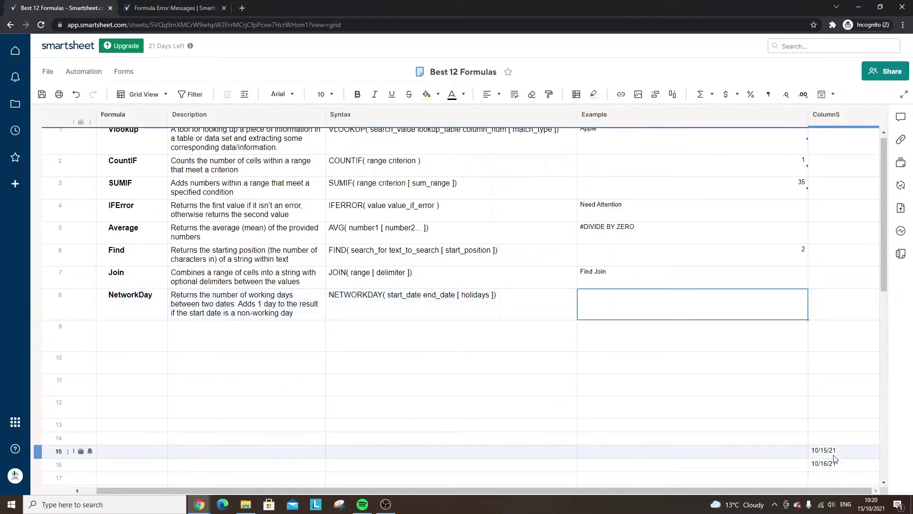
# Set the date in row 15 of Column5 to 10/25/21
pyautogui.click(870, 451)
pyautogui.click(874, 452)
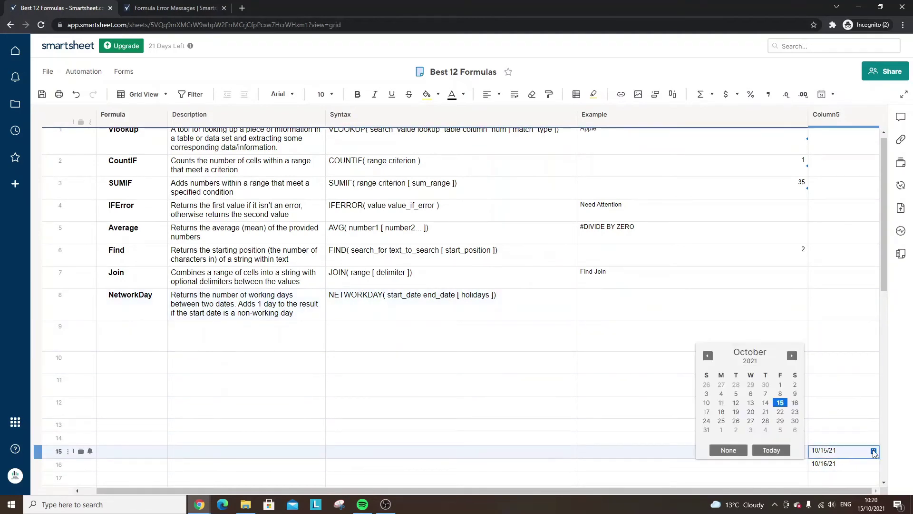
pyautogui.click(707, 413)
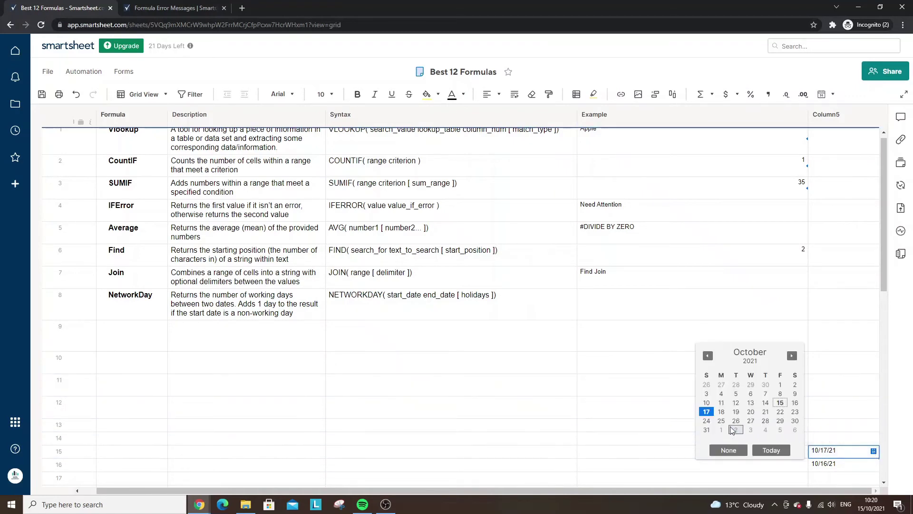
pyautogui.click(721, 421)
# Set the date in row 16 of Column5 to 02/04/22
pyautogui.click(851, 464)
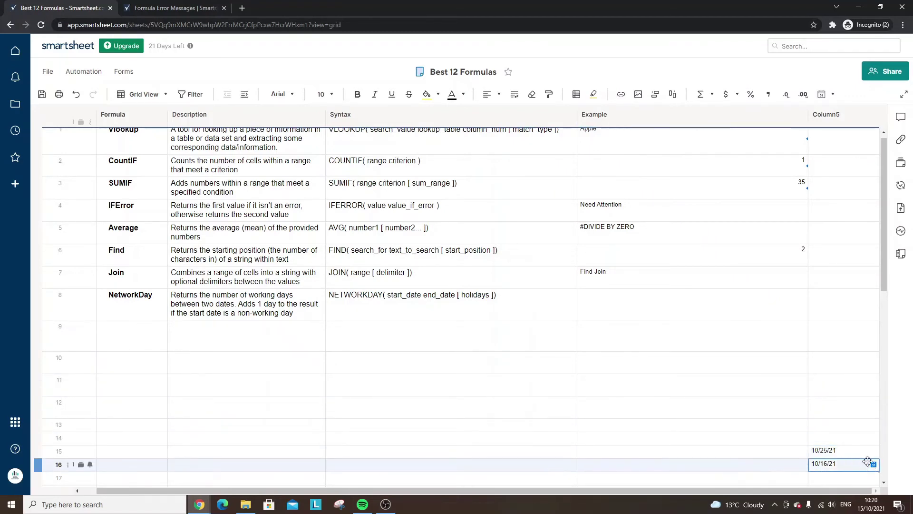
pyautogui.click(874, 464)
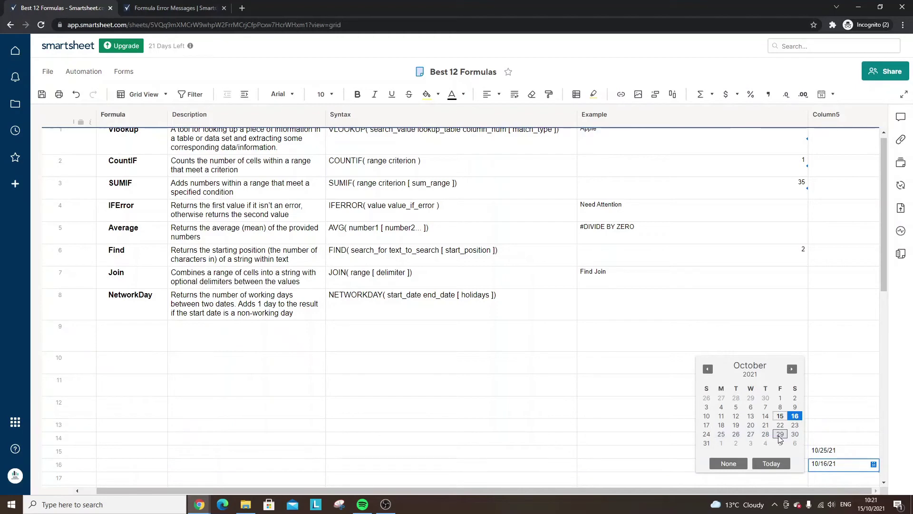
pyautogui.click(791, 369)
pyautogui.click(792, 369)
pyautogui.click(792, 369)
pyautogui.click(792, 368)
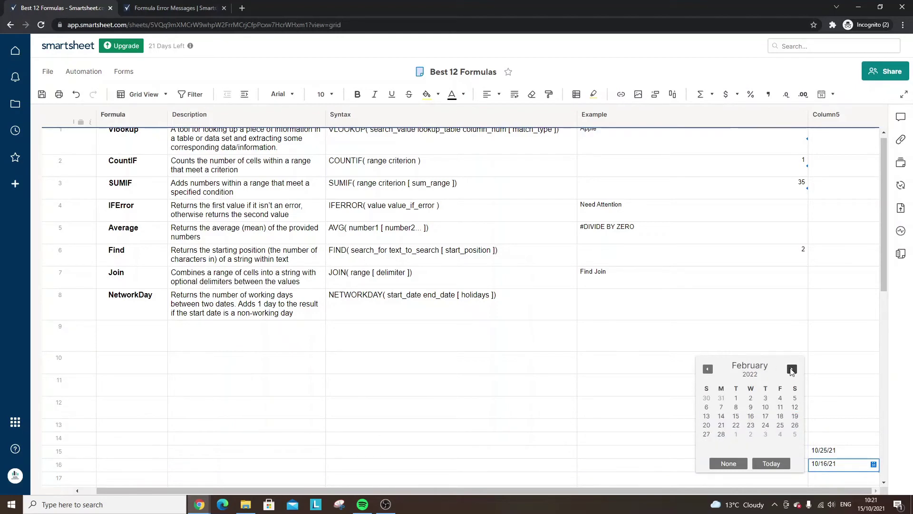
pyautogui.click(780, 398)
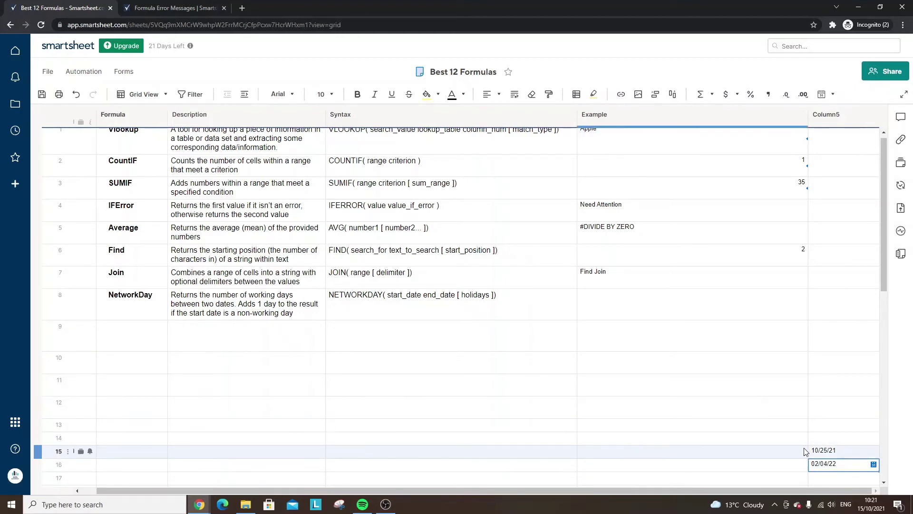
# Enter =NETWORKDAYS([Column5]15,[Column5]16) in row 8's Example cell to count the working days between the two dates
pyautogui.click(636, 306)
pyautogui.write('=NET')
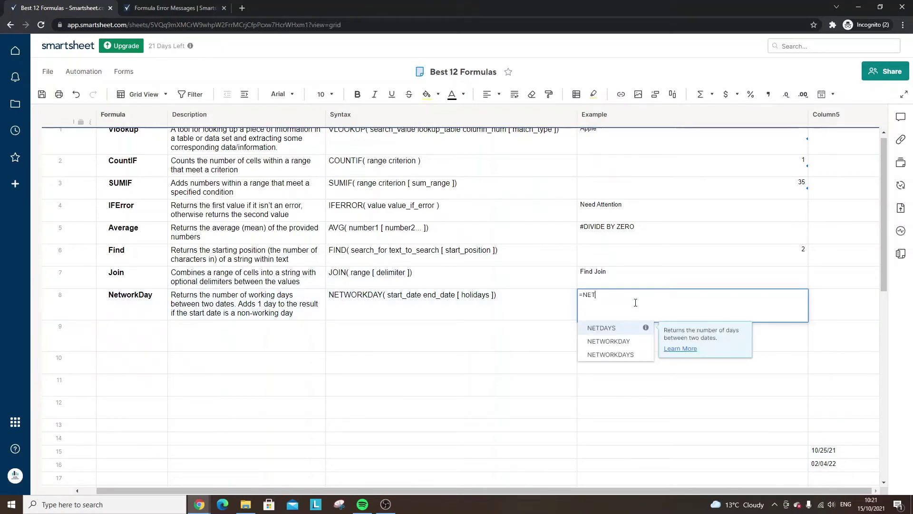
pyautogui.write('WORKDAT')
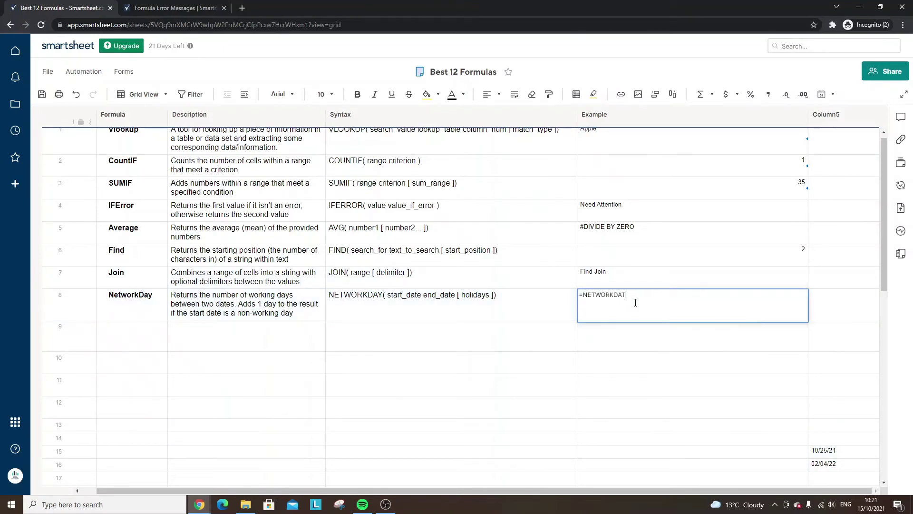
pyautogui.press('BackSpace')
pyautogui.press('BackSpace')
pyautogui.write('YS(')
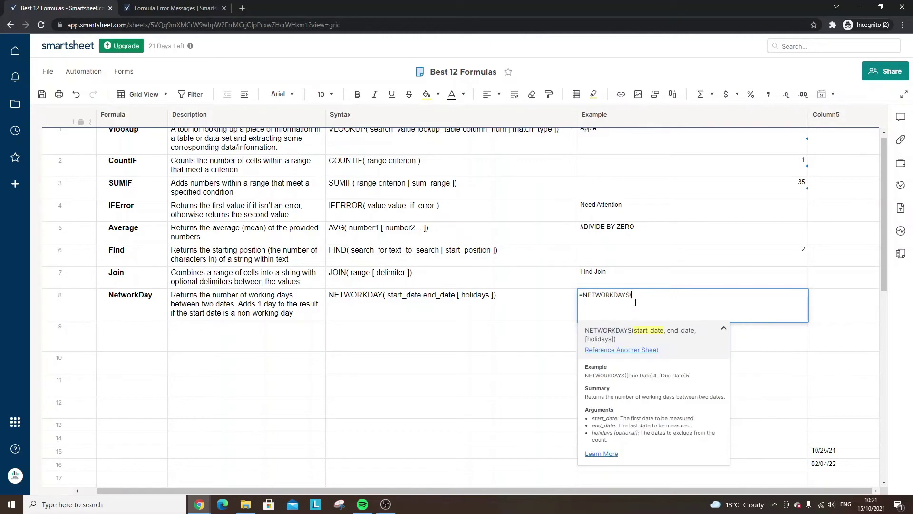
pyautogui.click(824, 452)
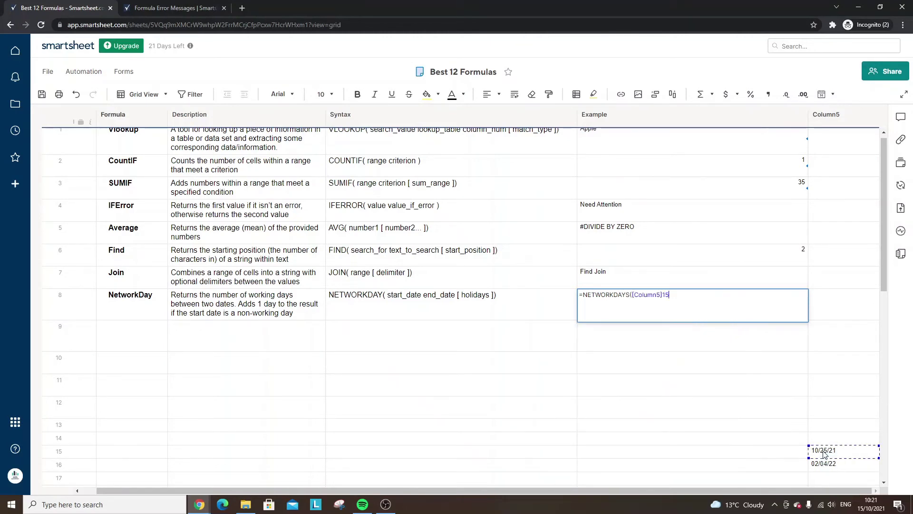
pyautogui.write(',')
pyautogui.click(828, 464)
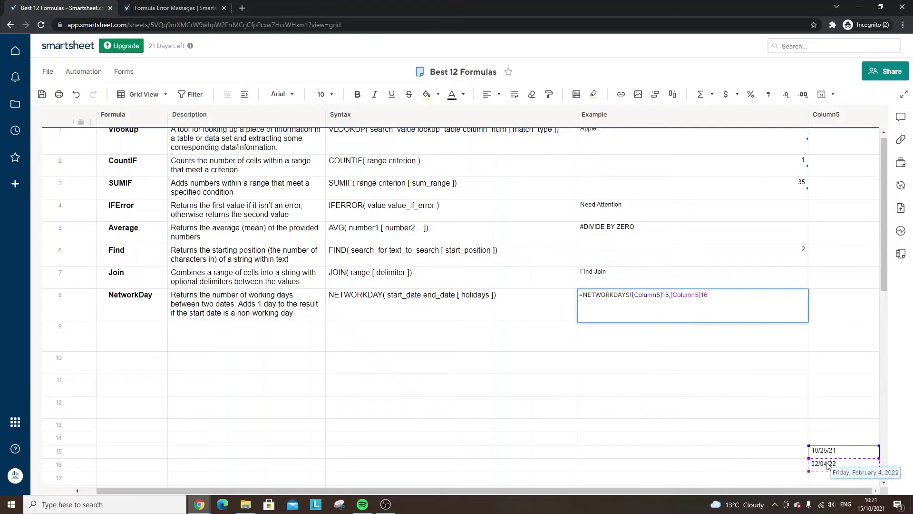
pyautogui.write(')')
pyautogui.press('Return')
pyautogui.click(780, 311)
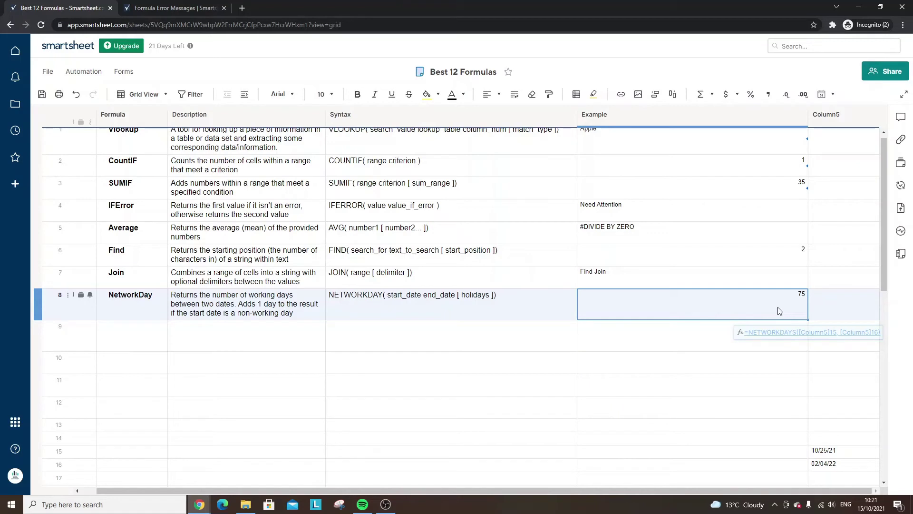
pyautogui.click(833, 452)
pyautogui.press('Delete')
pyautogui.press('Down')
pyautogui.press('Delete')
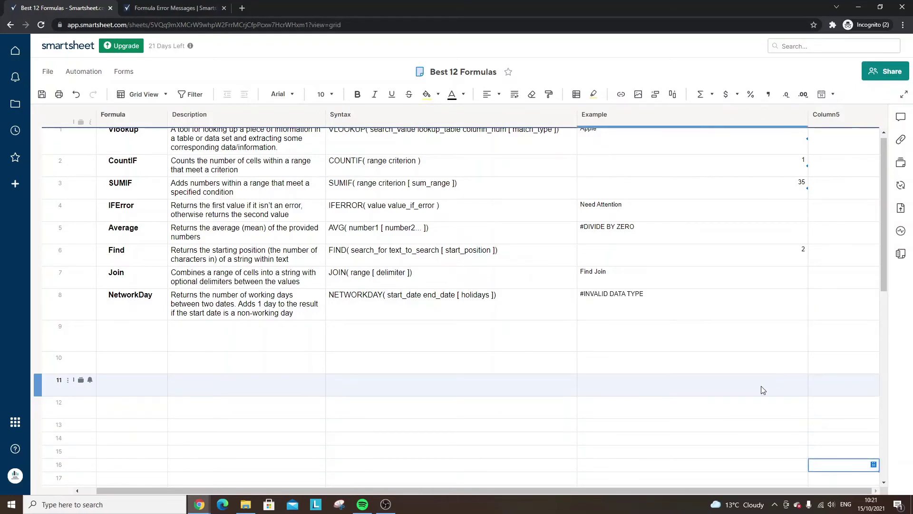
pyautogui.click(77, 95)
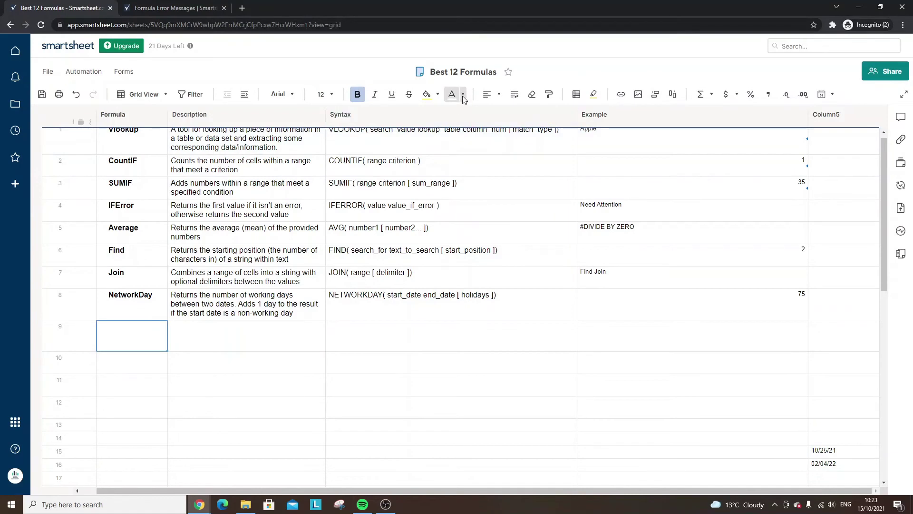
# Reveal the hidden Replace name, description and syntax in row 9 by setting the font color of those cells to black
pyautogui.click(463, 94)
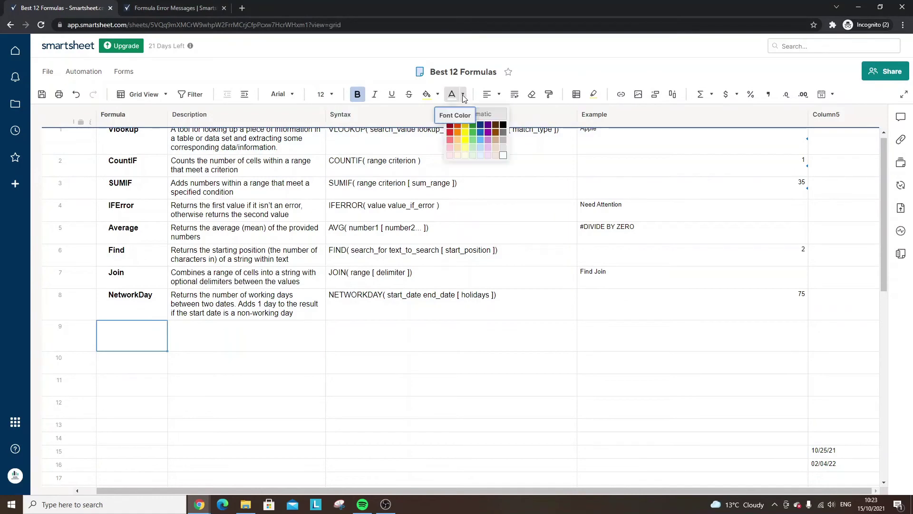
pyautogui.click(503, 125)
pyautogui.write('Replace')
pyautogui.click(221, 341)
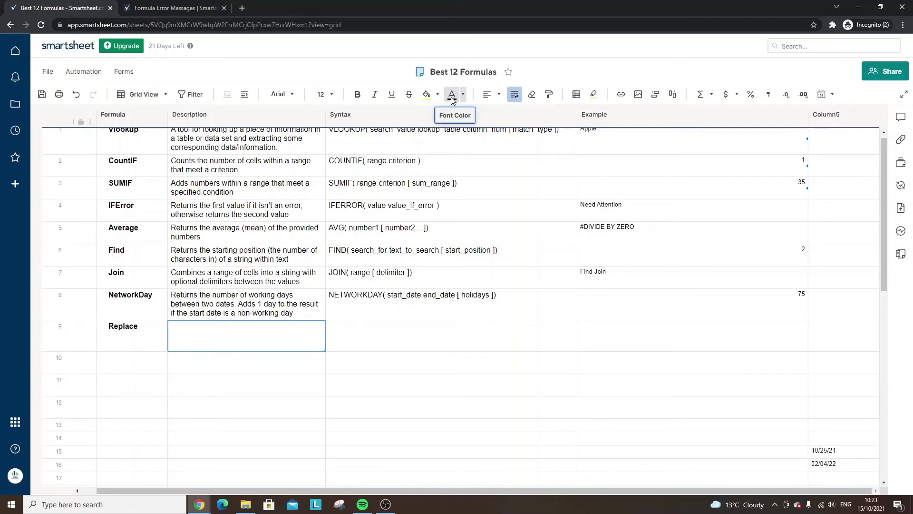
pyautogui.write('Replaces a string of characters, starting at a given position and ending a given number of characters beyond')
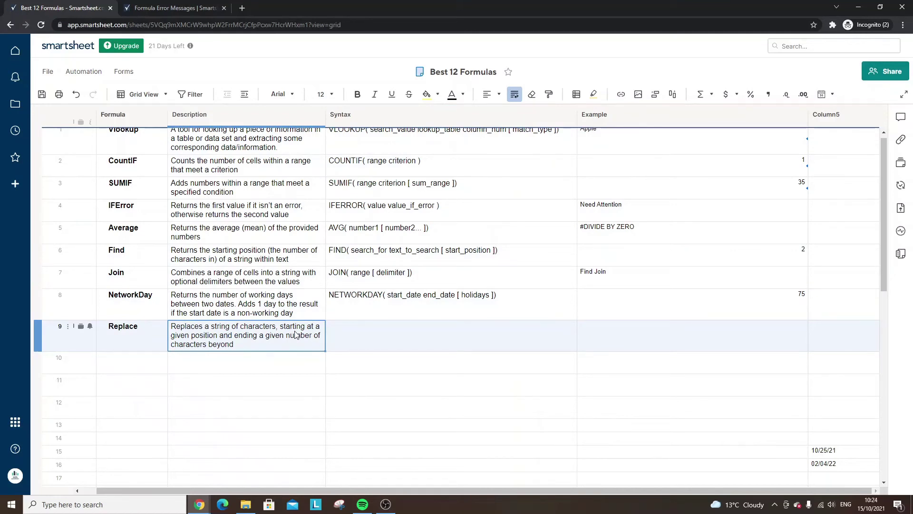
pyautogui.click(341, 338)
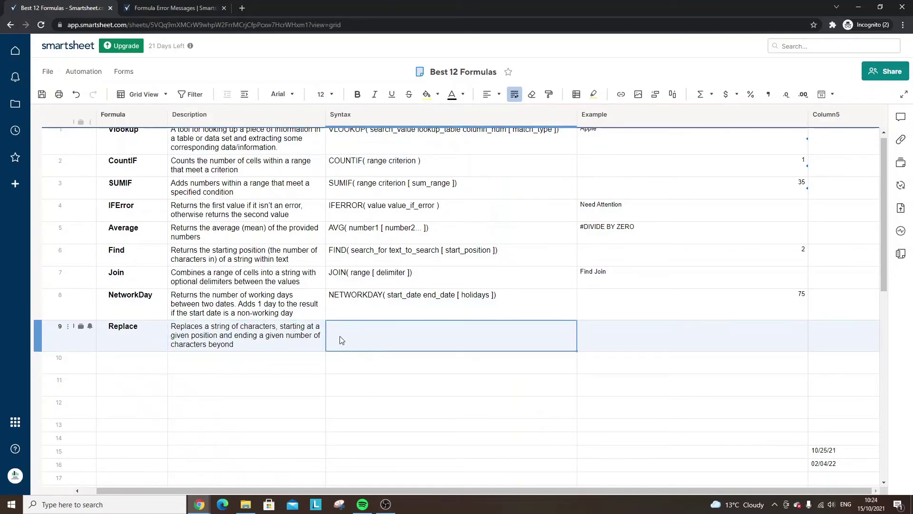
pyautogui.write('REPLACE( text start_position num_chars new_text )')
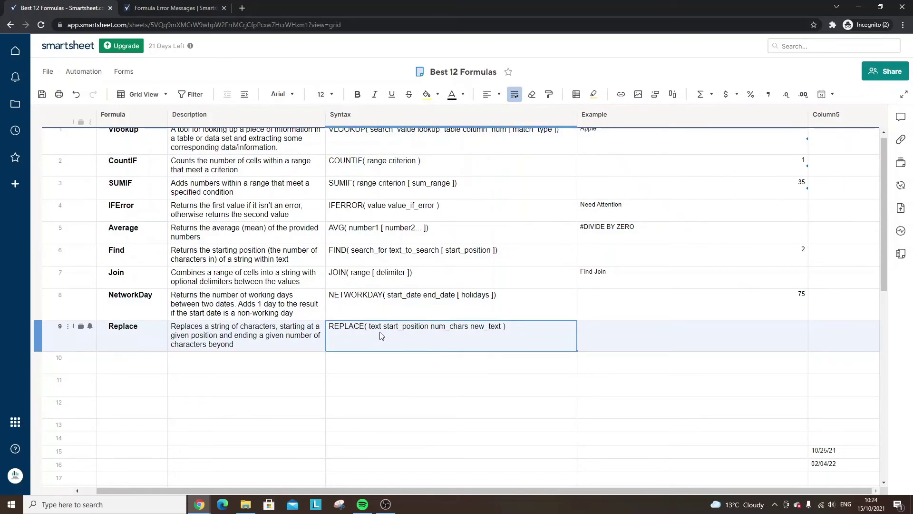
# Enter Hllo as sample text in the Example cell of row 10
pyautogui.click(624, 369)
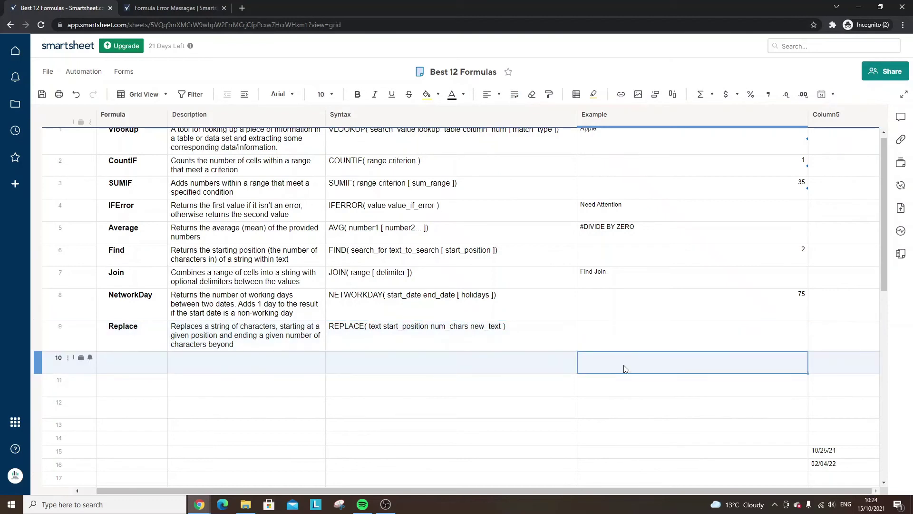
pyautogui.write('Hllo')
pyautogui.press('Return')
pyautogui.press('Up')
pyautogui.press('Up')
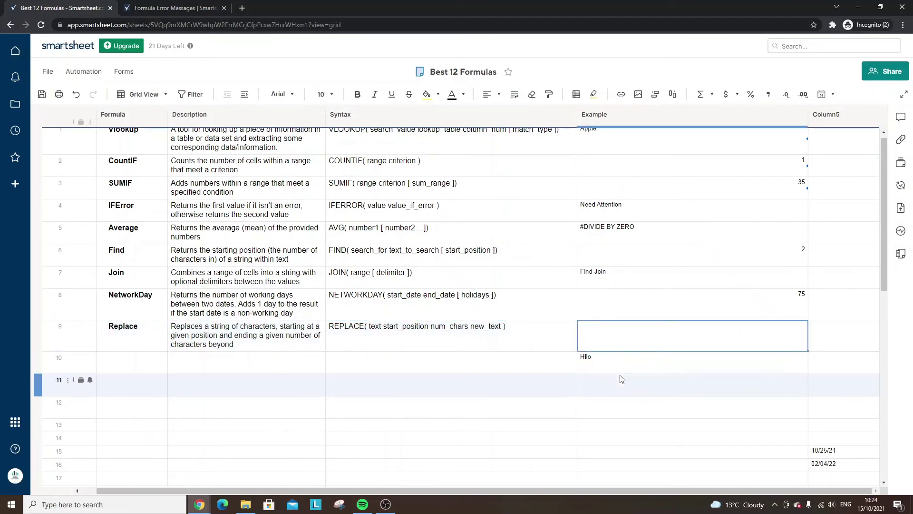
# Enter a REPLACE formula in row 9's Example cell that turns the misspelled text Hllo into Hello
pyautogui.click(610, 334)
pyautogui.write('=')
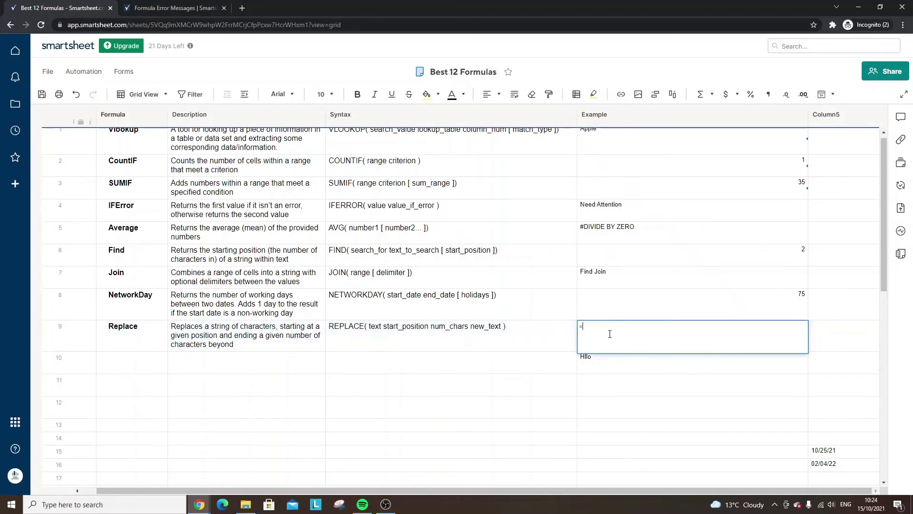
pyautogui.write('REPLACE')
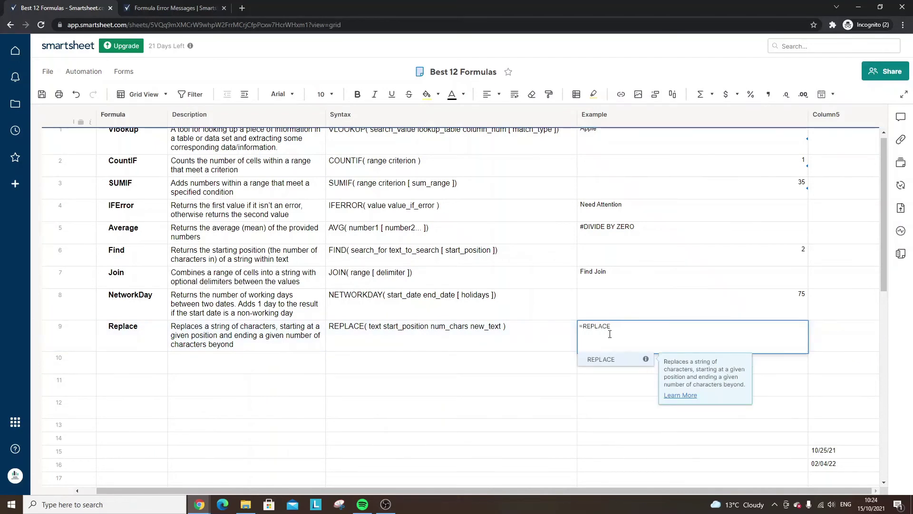
pyautogui.write('(')
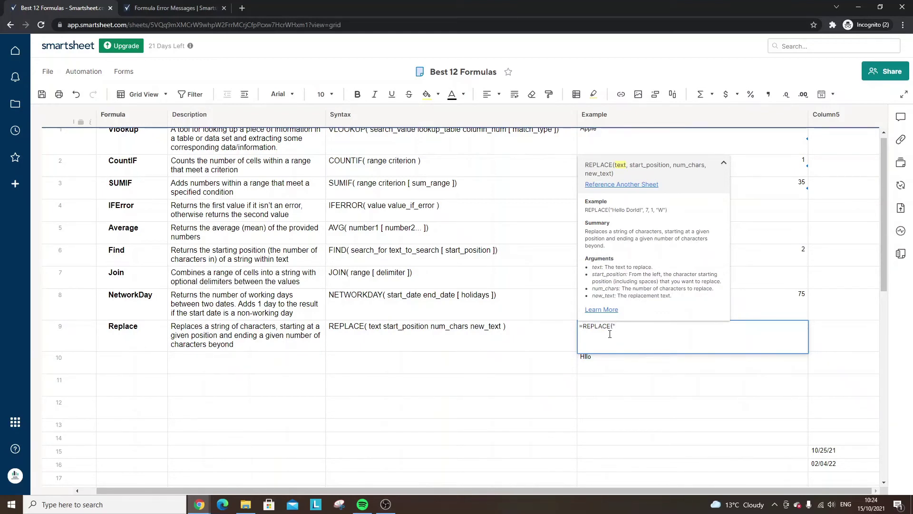
pyautogui.write('lo')
pyautogui.write('5Hello")')
pyautogui.press('Return')
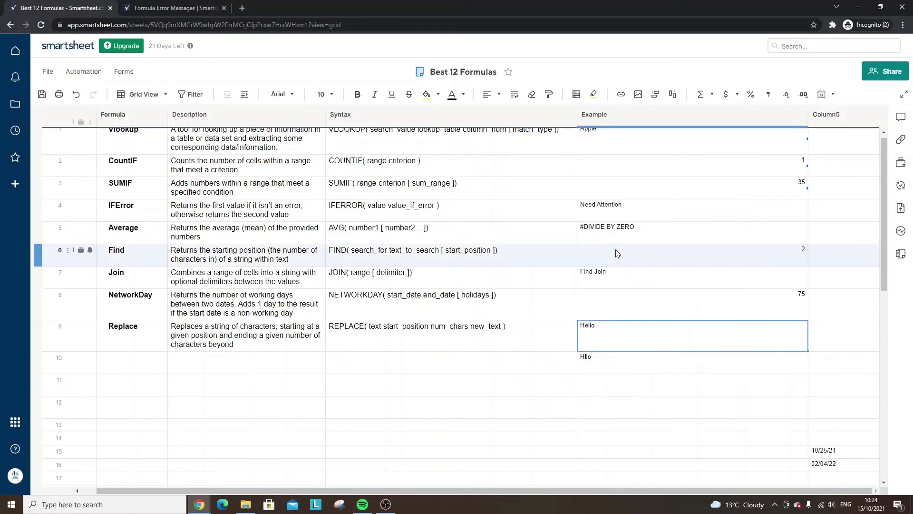
# Fill the REPLACE formula from row 9's Example cell down into row 10
pyautogui.click(804, 345)
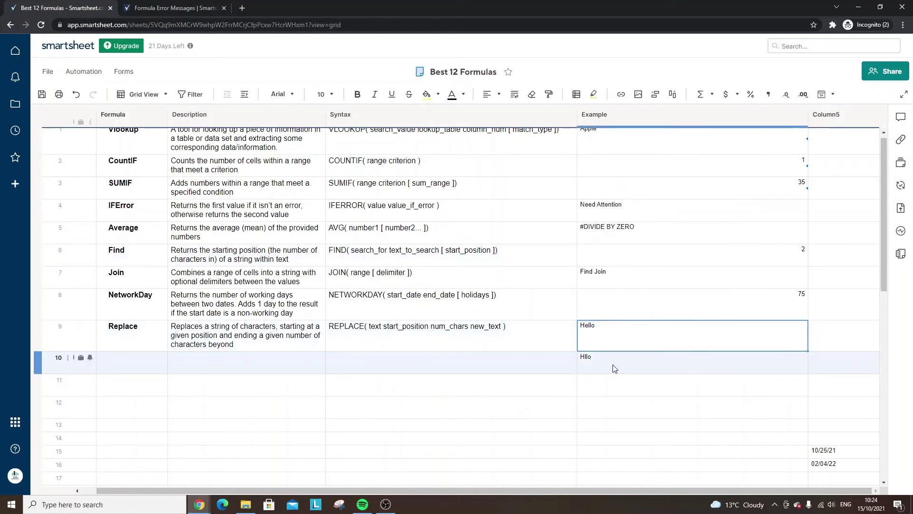
pyautogui.moveTo(807, 349); pyautogui.dragTo(808, 364)
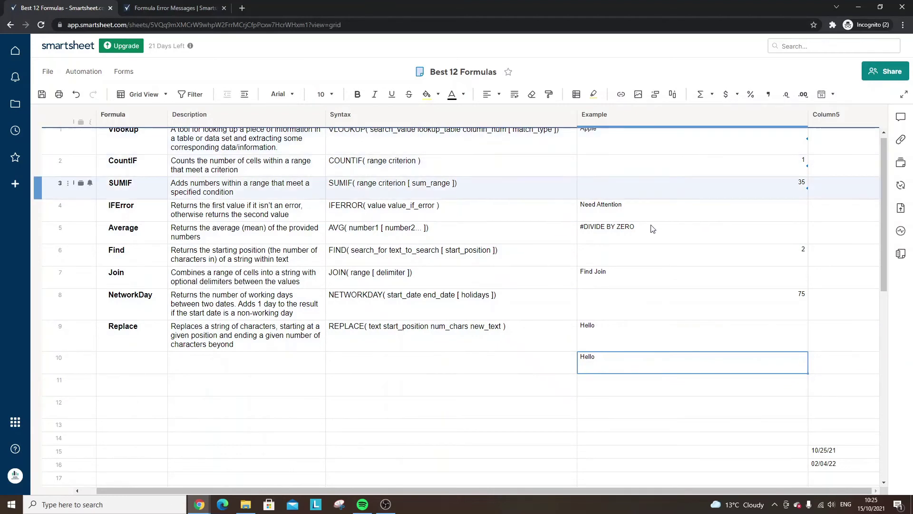
# Clear the Example cell of row 10 and save the sheet
pyautogui.press('Delete')
pyautogui.click(620, 384)
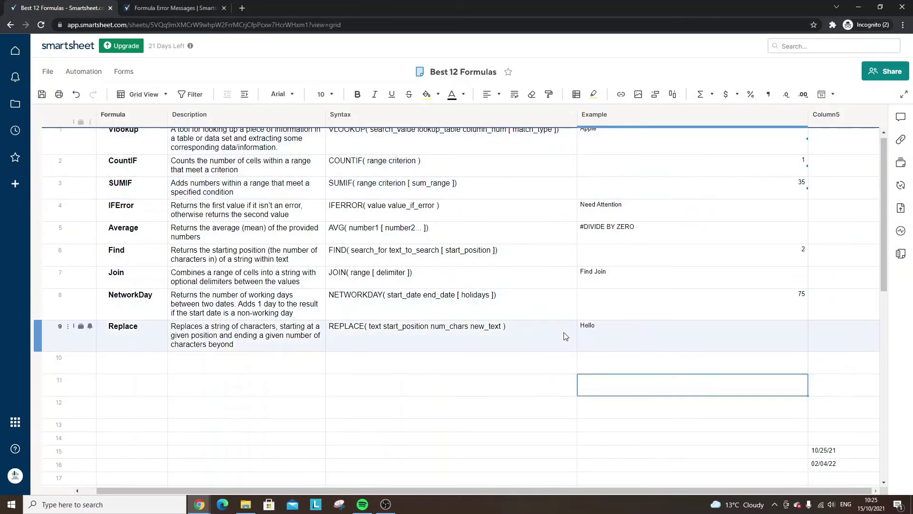
pyautogui.click(42, 94)
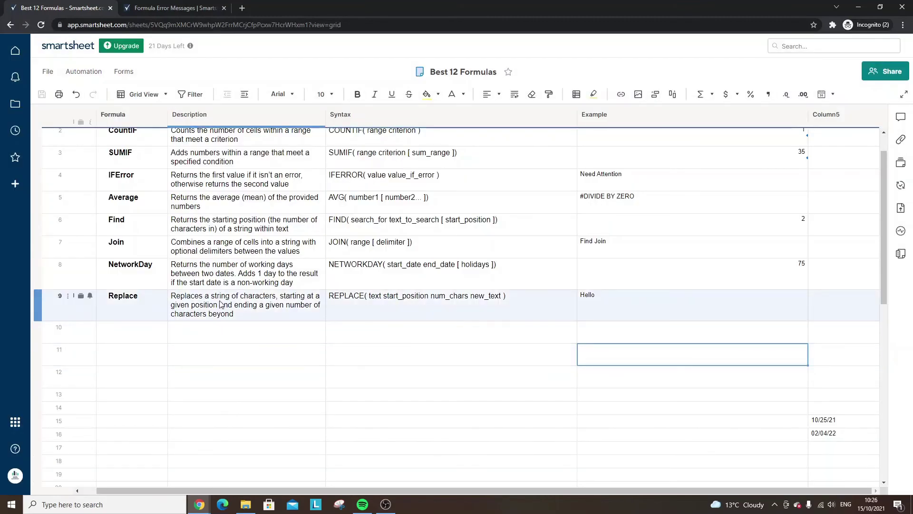
# Reveal the hidden Small name, description and syntax in row 10 by setting the font color of those cells to black
pyautogui.click(133, 332)
pyautogui.click(462, 95)
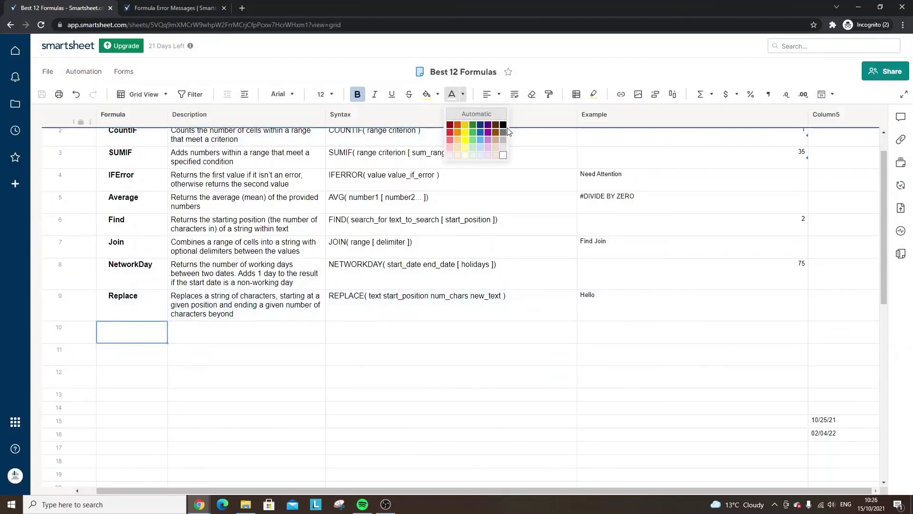
pyautogui.write('Small')
pyautogui.press('Tab')
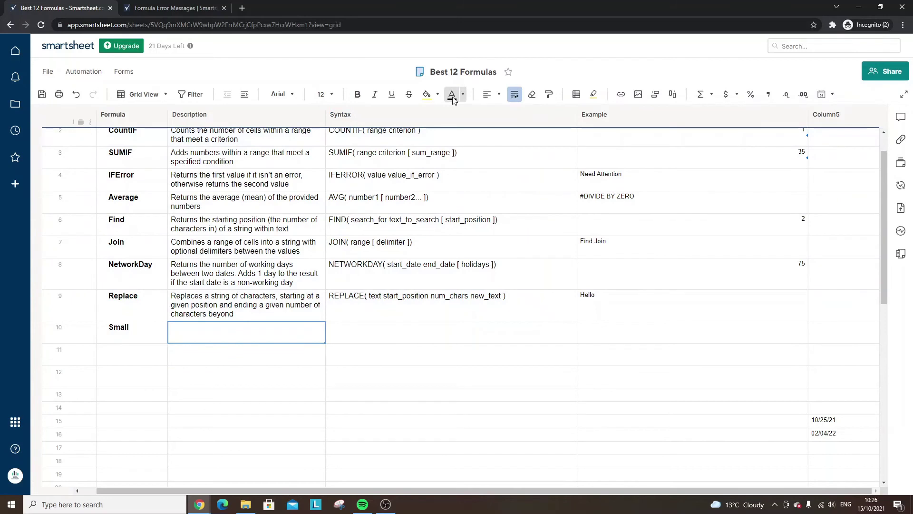
pyautogui.write('Returns the n-th lowest number in a provided range')
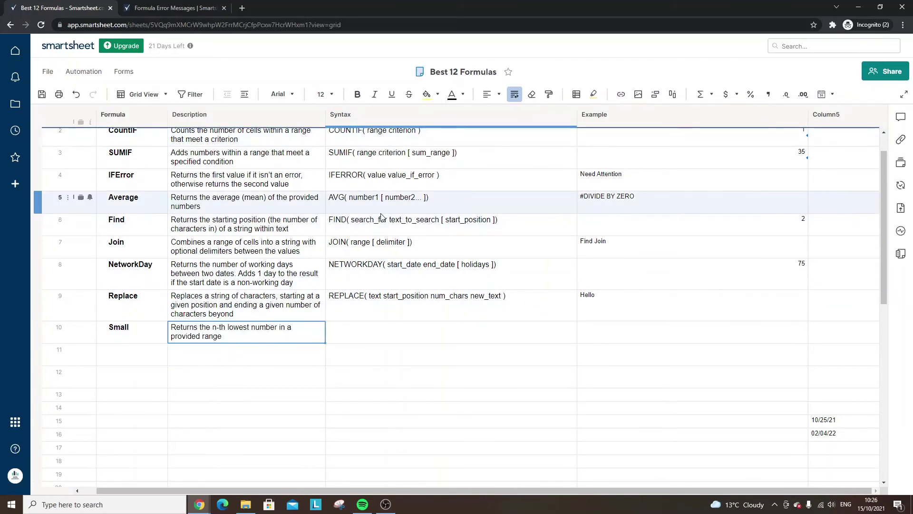
pyautogui.press('Tab')
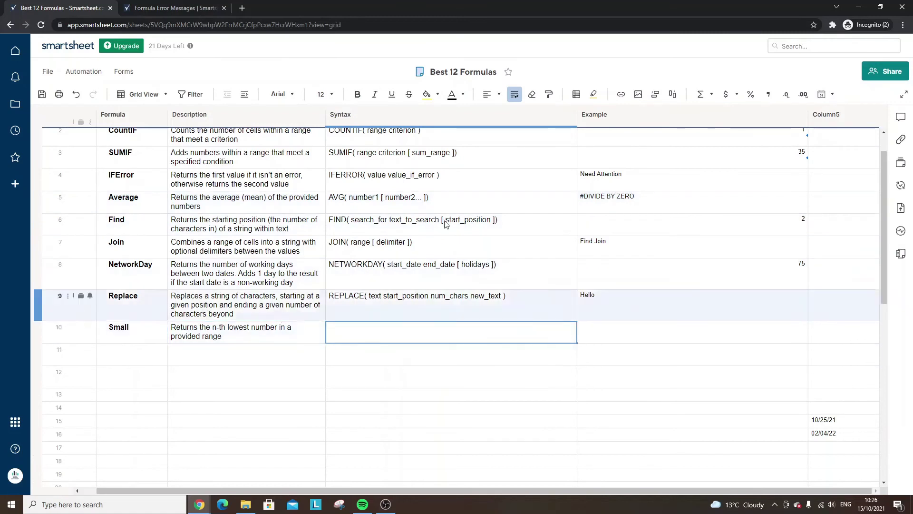
pyautogui.write('SMALL( range n )')
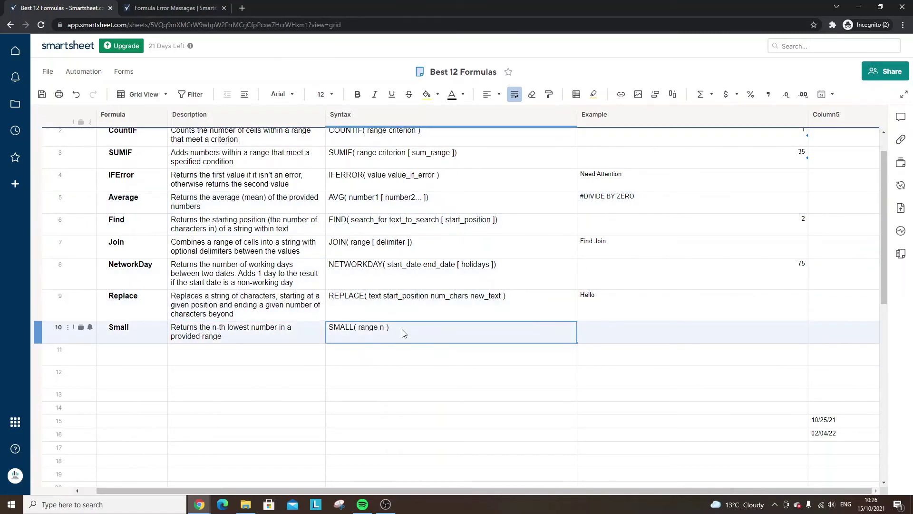
# Enter the sample numbers 1, 2 and 3 in rows 15 to 17 of the Example column
pyautogui.click(618, 330)
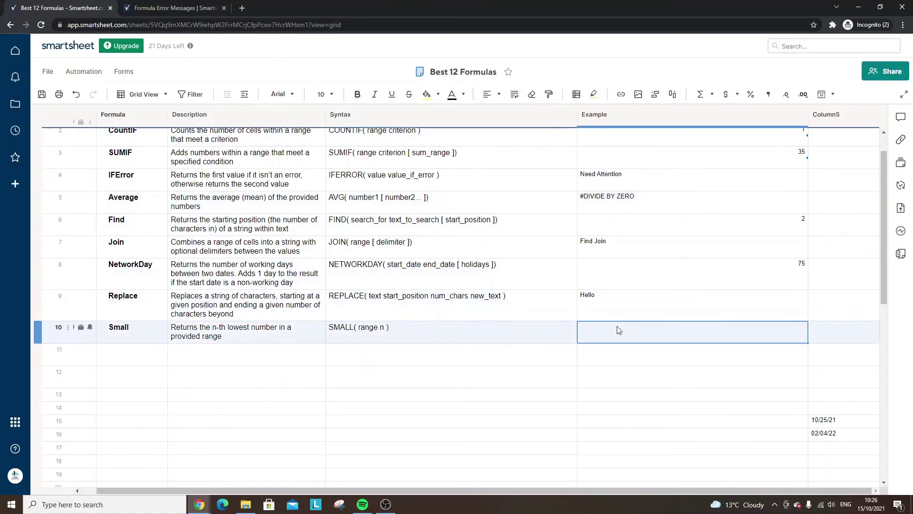
pyautogui.click(656, 424)
pyautogui.write('1')
pyautogui.press('Return')
pyautogui.write('2')
pyautogui.press('Return')
pyautogui.write('3')
pyautogui.press('Return')
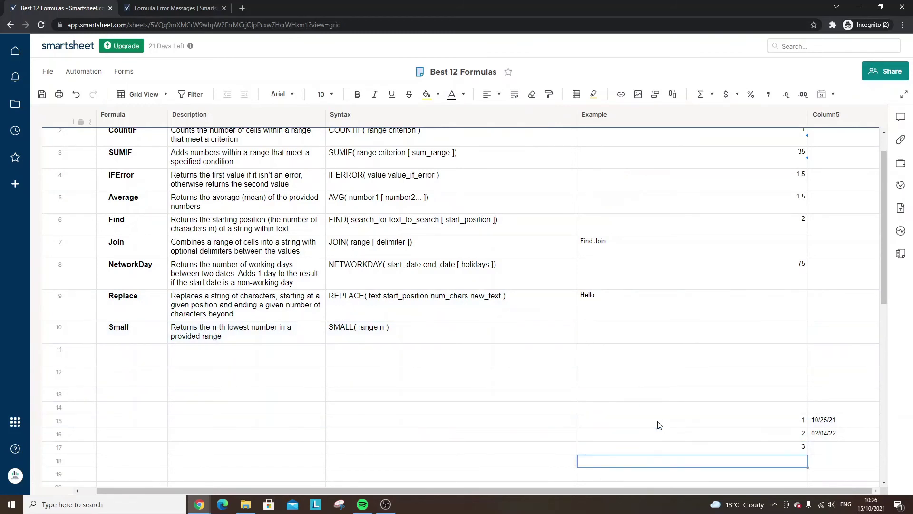
# Enter =SMALL(Example15:Example17,1) in row 10's Example cell to return the lowest sample number
pyautogui.click(614, 332)
pyautogui.write('=SMAL')
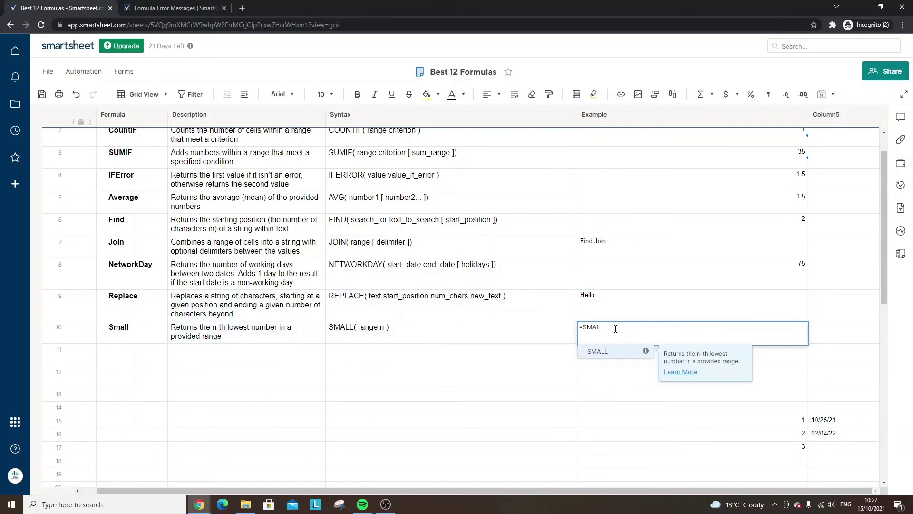
pyautogui.write('L(')
pyautogui.moveTo(777, 420); pyautogui.dragTo(781, 447)
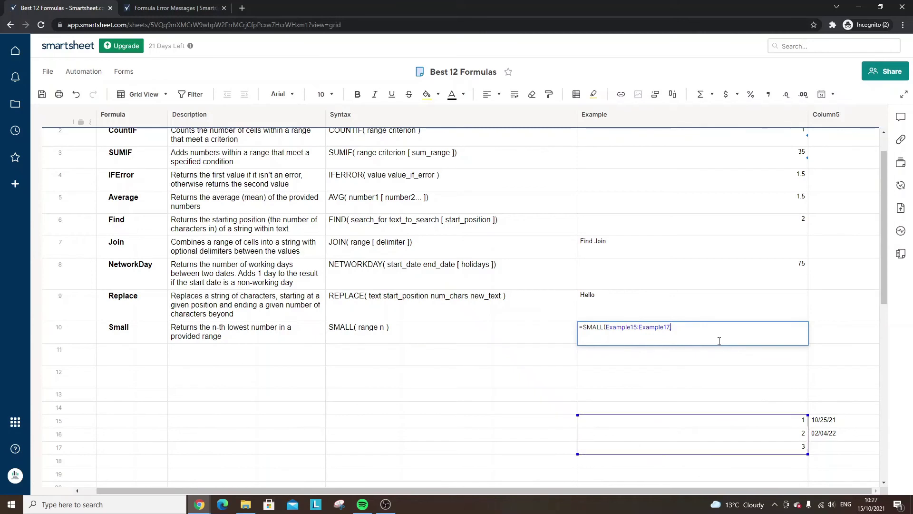
pyautogui.write(',')
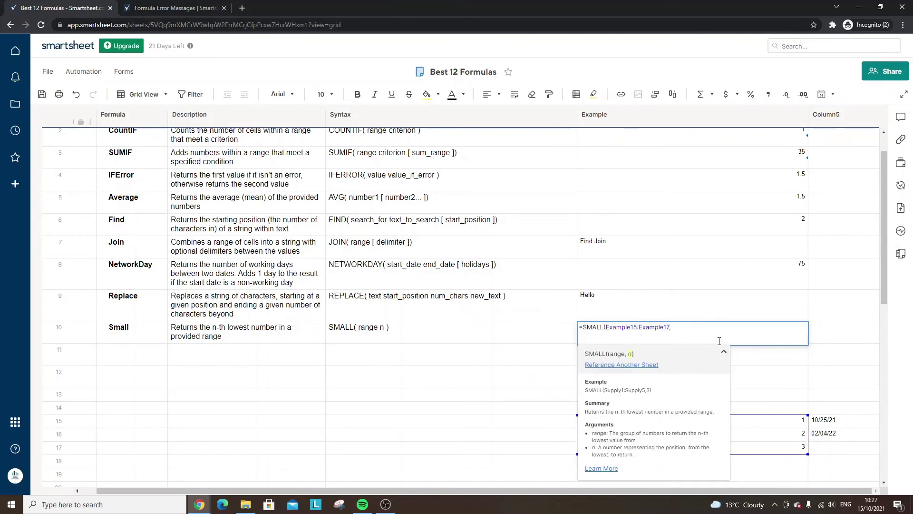
pyautogui.write('1)')
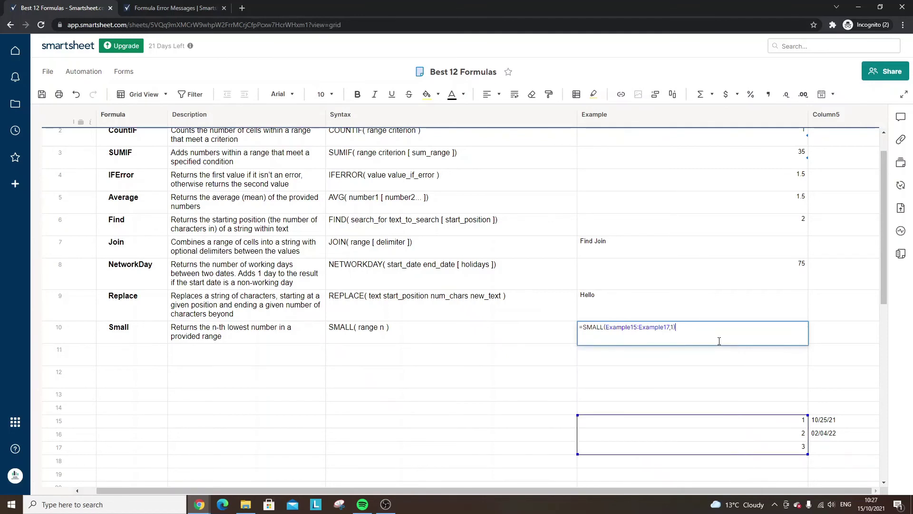
pyautogui.press('Return')
# Change the n argument of row 10's SMALL formula to 2
pyautogui.click(719, 340)
pyautogui.doubleClick(718, 340)
pyautogui.click(677, 326)
pyautogui.write('2')
pyautogui.press('Return')
# Edit the n argument of row 10's SMALL formula once more to test another position in the range
pyautogui.click(678, 328)
pyautogui.doubleClick(678, 327)
pyautogui.doubleClick(676, 327)
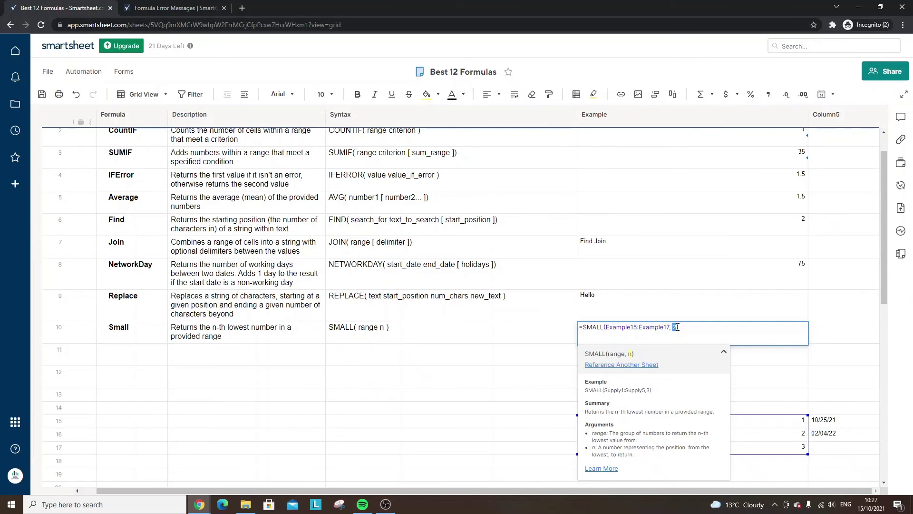
pyautogui.click(678, 327)
pyautogui.write(')')
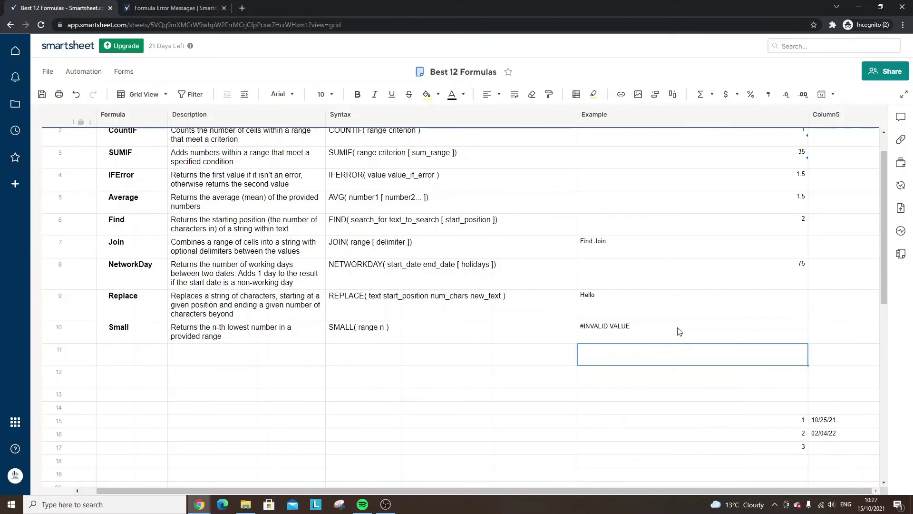
# Delete the sample numbers from rows 15 to 17 of the Example column
pyautogui.click(737, 420)
pyautogui.press('Delete')
pyautogui.click(740, 437)
pyautogui.press('Delete')
pyautogui.press('Down')
pyautogui.press('Delete')
# Reveal the hidden Large name, description and syntax in row 11 by setting the font color of those cells to black
pyautogui.click(123, 352)
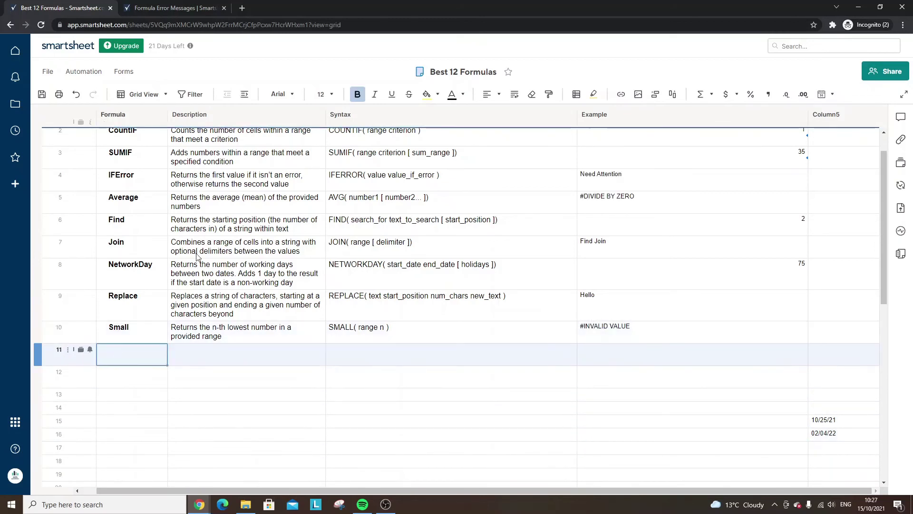
pyautogui.write('Large')
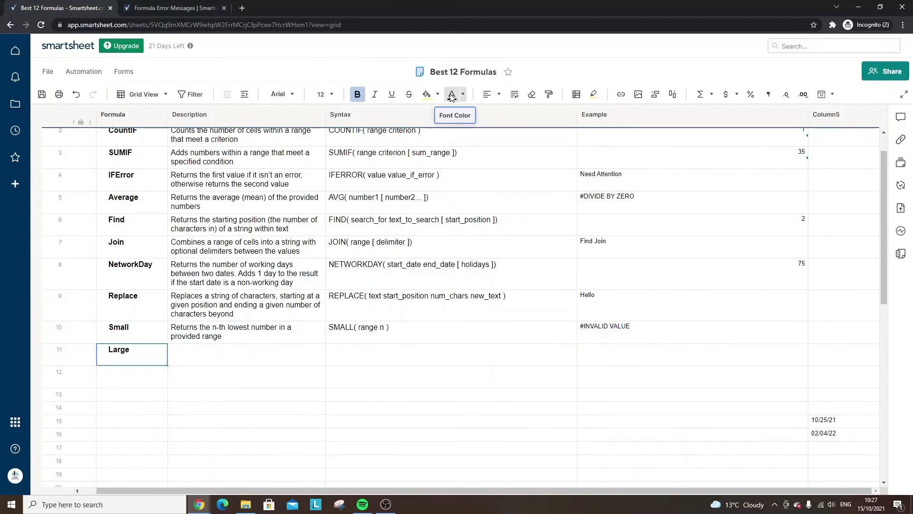
pyautogui.click(240, 350)
pyautogui.write('Returns the n-th highest number in a provided range')
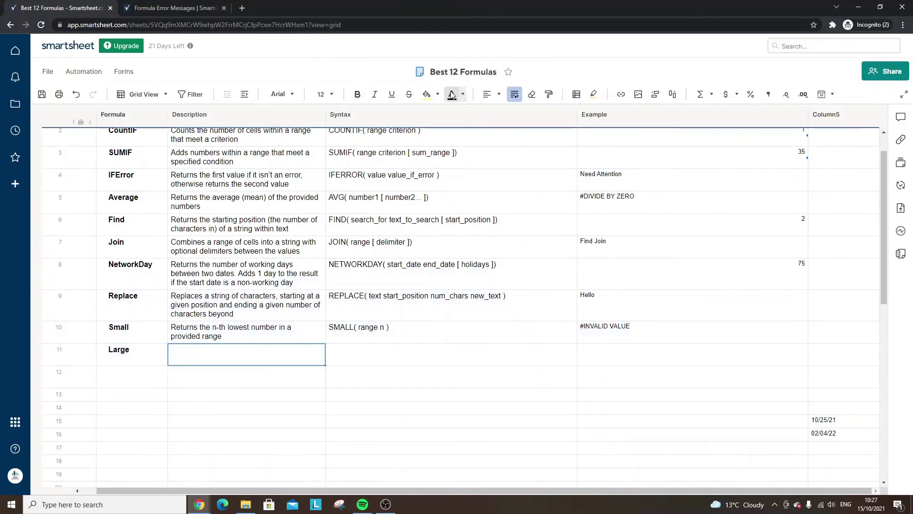
pyautogui.click(424, 352)
pyautogui.write('LARGE( range n )')
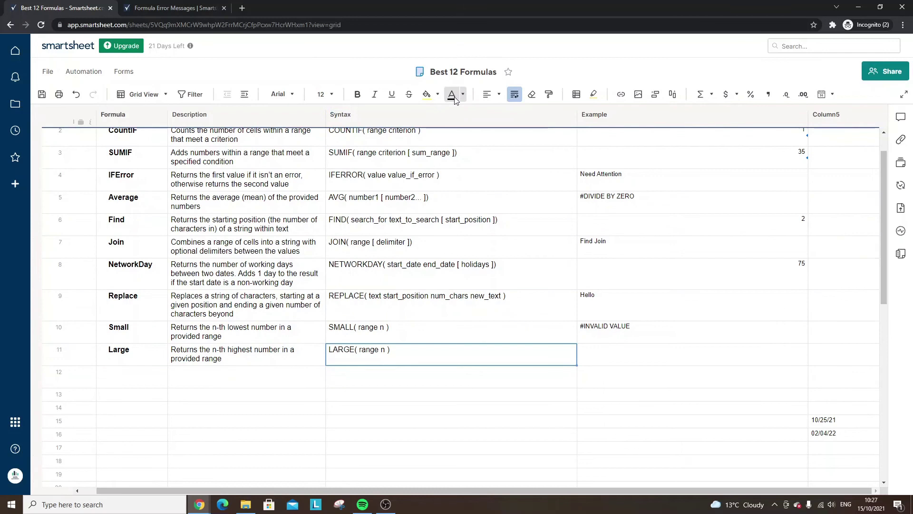
# Enter 1, 2 and 3 in rows 15 to 17 of the Example column as sample data for LARGE
pyautogui.press('Tab')
pyautogui.click(697, 424)
pyautogui.write('1')
pyautogui.press('Return')
pyautogui.write('2')
pyautogui.press('Return')
pyautogui.write('3')
# Enter =LARGE(Example15:Example17,3) in row 11 of the Example column
pyautogui.click(618, 351)
pyautogui.write('=L')
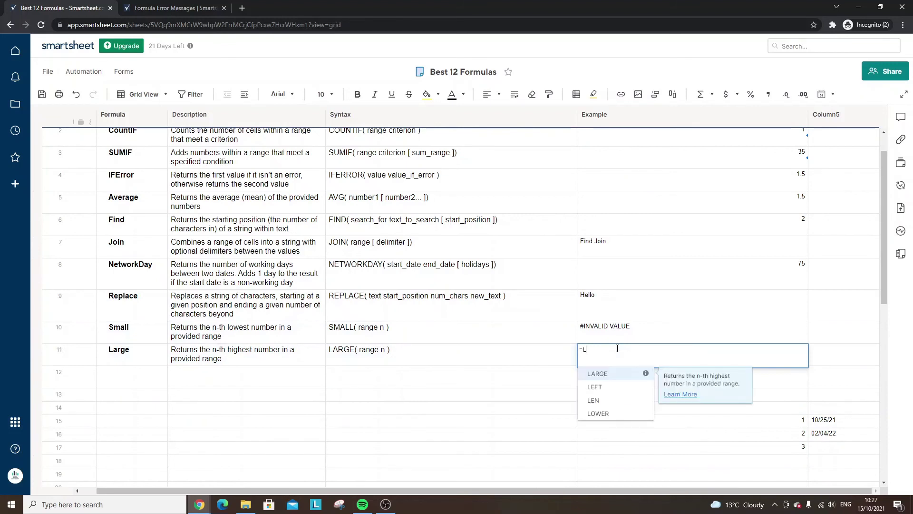
pyautogui.write('ARGE(')
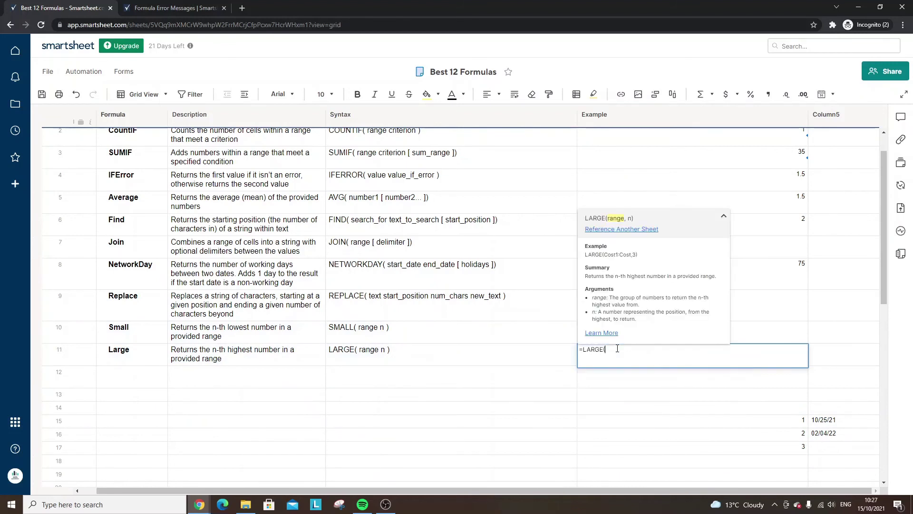
pyautogui.moveTo(689, 423); pyautogui.dragTo(690, 445)
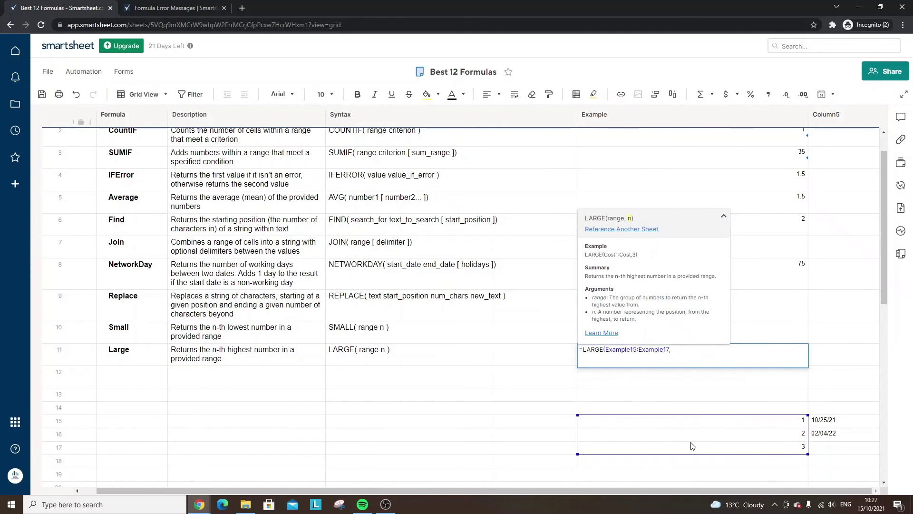
pyautogui.write(',3)')
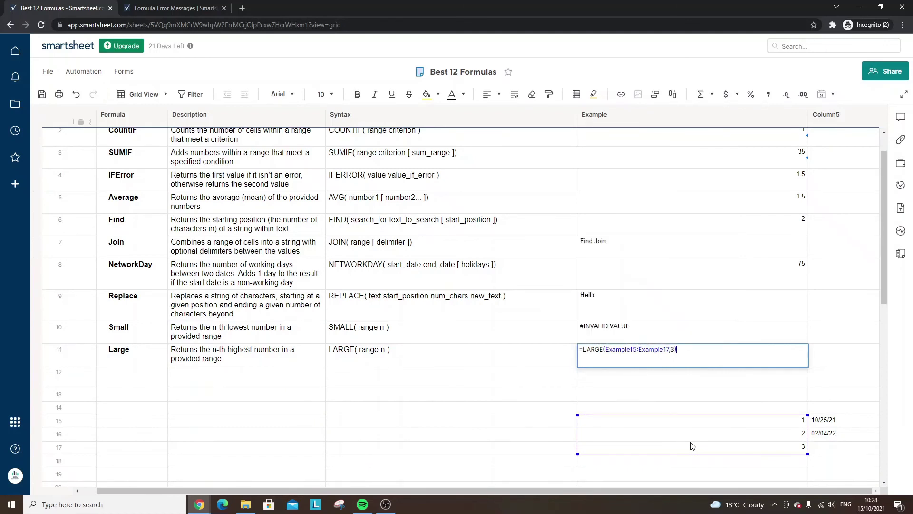
pyautogui.press('Return')
# Change the n argument of row 11's LARGE formula to 1
pyautogui.rightClick(698, 357)
pyautogui.click(663, 356)
pyautogui.doubleClick(664, 355)
pyautogui.write('1')
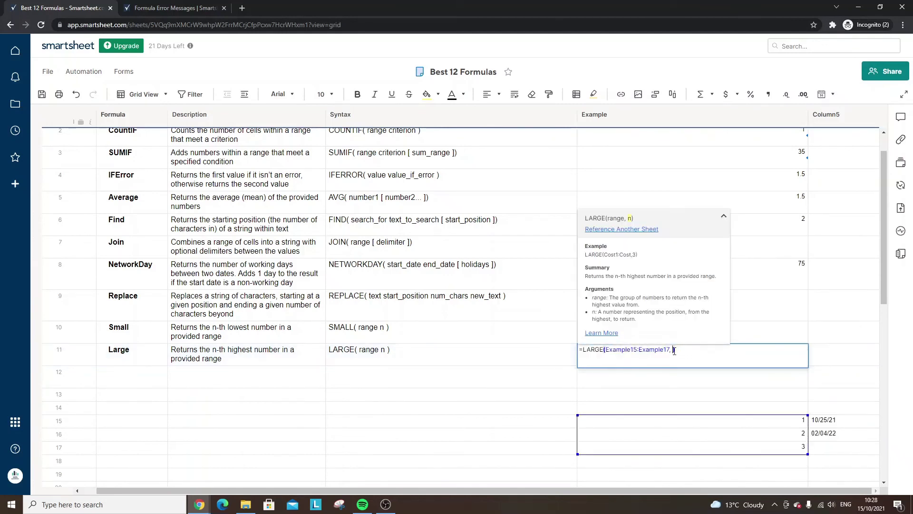
pyautogui.press('Return')
pyautogui.click(675, 354)
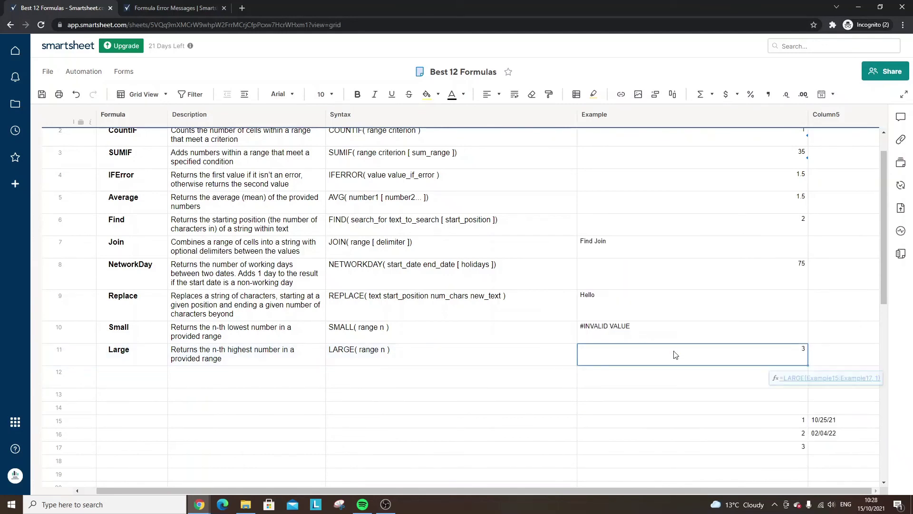
# Reveal the hidden Substitute name, description and syntax in row 12 by setting the font color of those cells to black
pyautogui.click(137, 376)
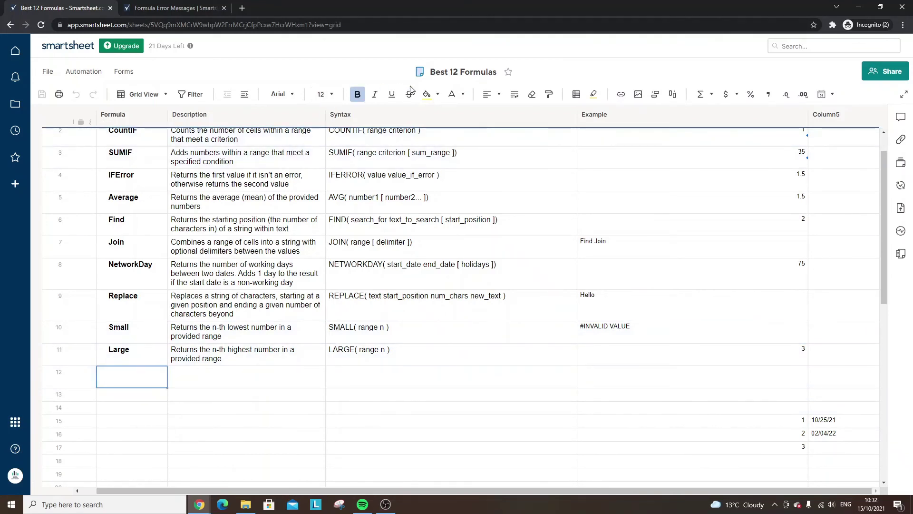
pyautogui.click(463, 95)
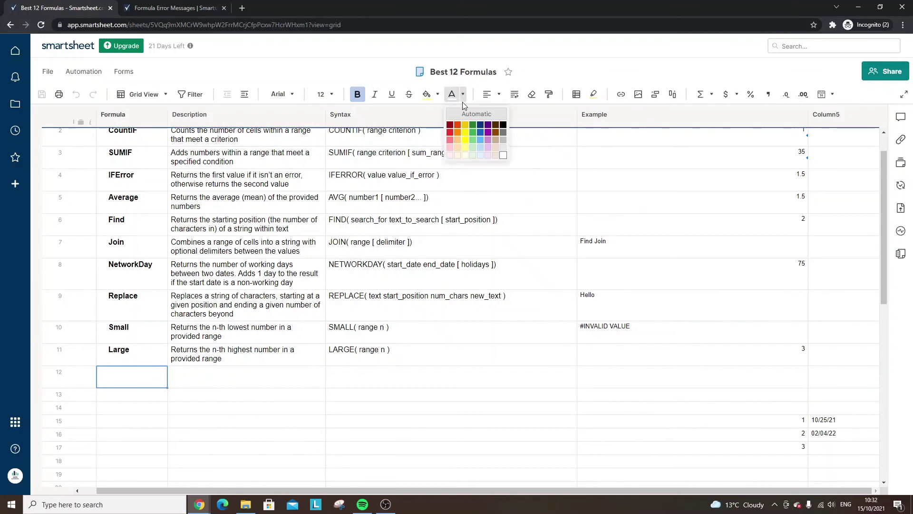
pyautogui.write('Substitute')
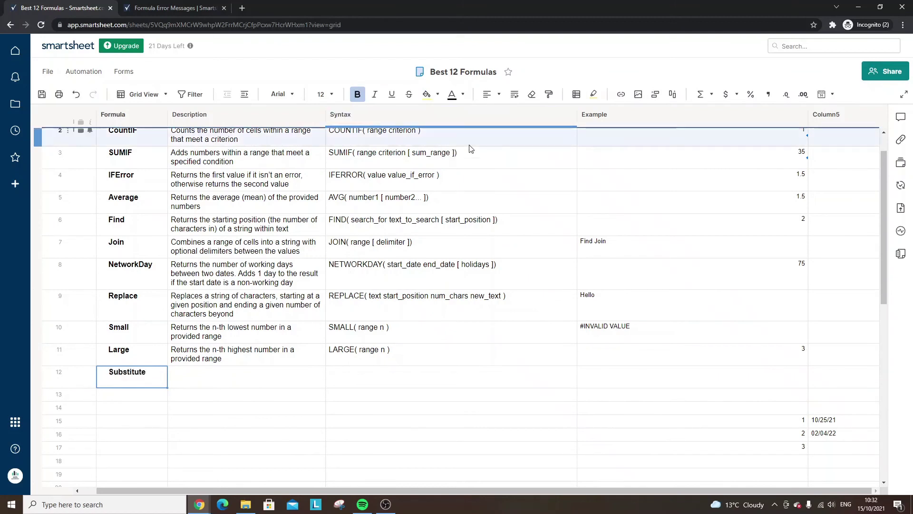
pyautogui.click(231, 377)
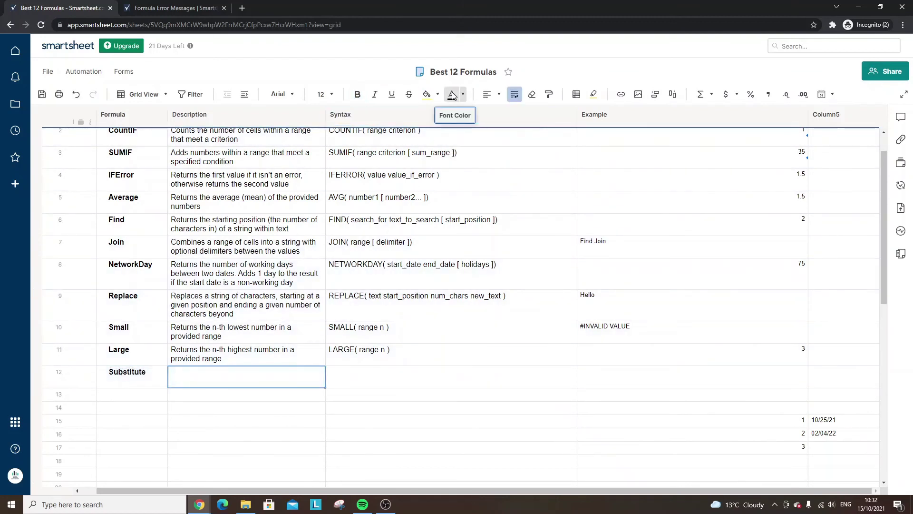
pyautogui.write('Replaces existing text with new text in a string')
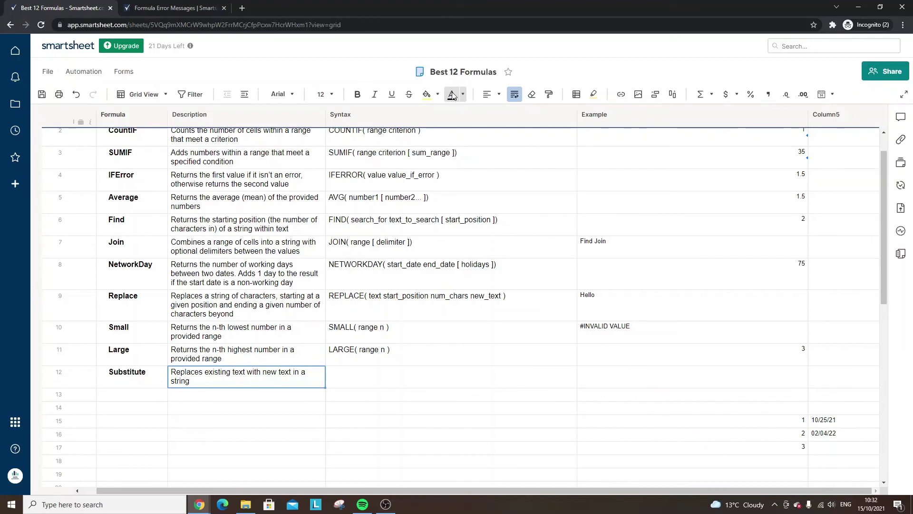
pyautogui.click(406, 378)
pyautogui.write('SUBSTITUTE( search_text old_text new_text [ replace_num ])')
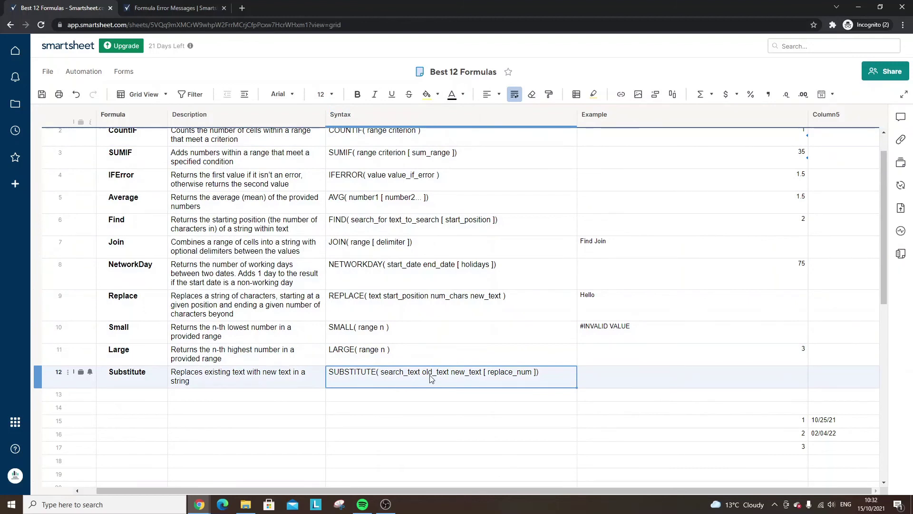
# Enter =SUBSTITUTE("bye","bye","hi") in row 12 of the Example column
pyautogui.click(629, 378)
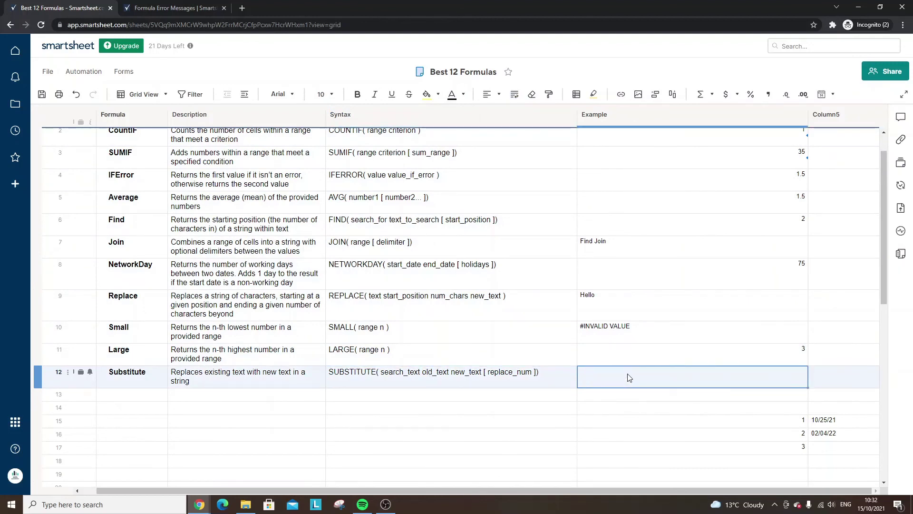
pyautogui.write('=sub')
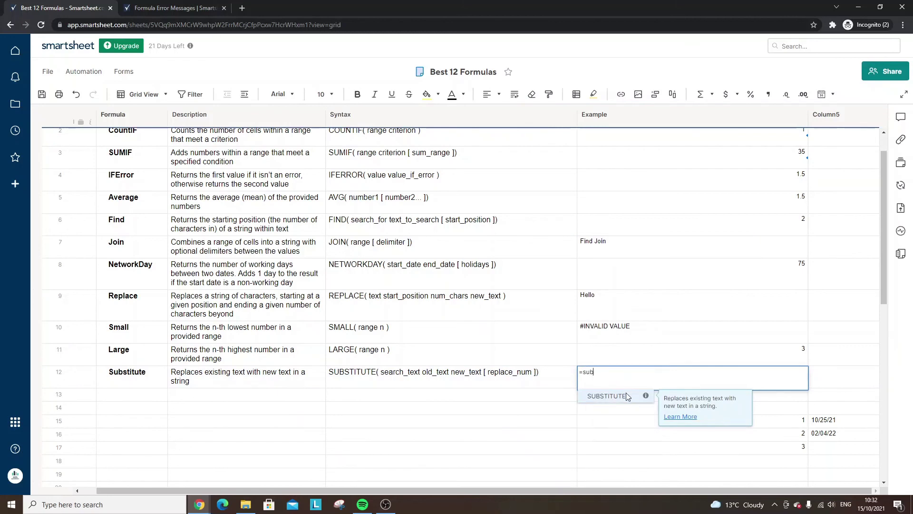
pyautogui.click(625, 394)
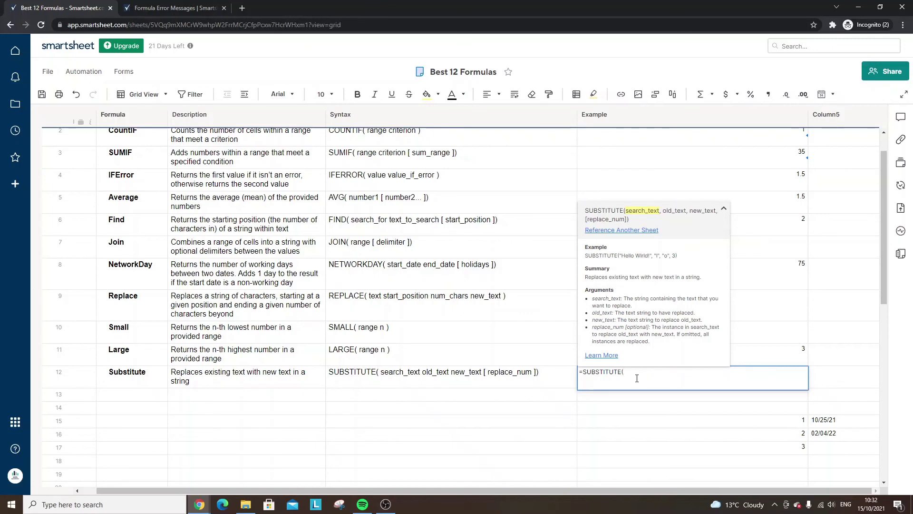
pyautogui.write('"bye","bye",h')
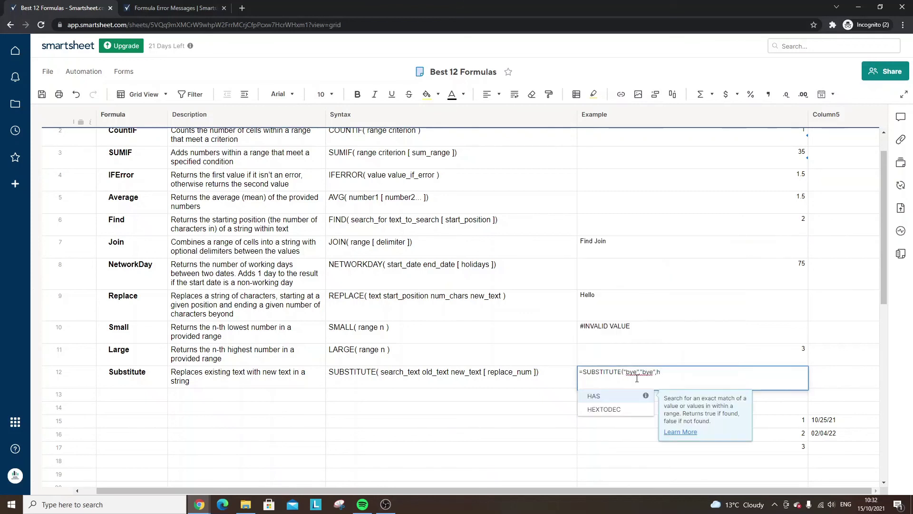
pyautogui.press('BackSpace')
pyautogui.write('"hi")')
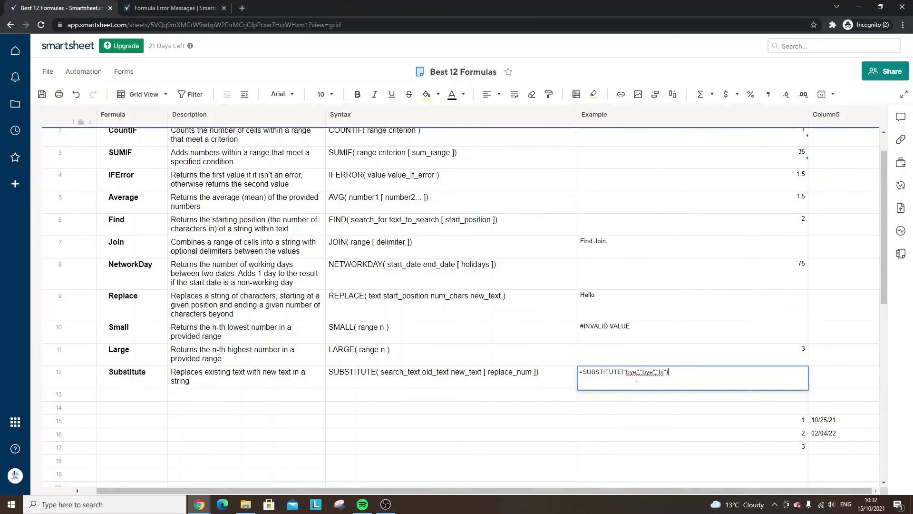
pyautogui.press('Return')
pyautogui.click(638, 382)
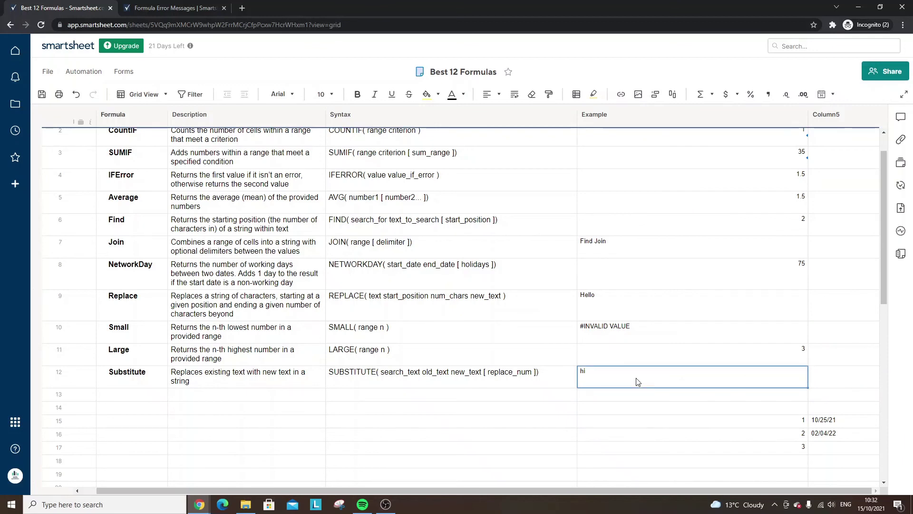
# Enter the sample text bye in rows 13 and 14 of the Example column
pyautogui.click(637, 379)
pyautogui.press('Return')
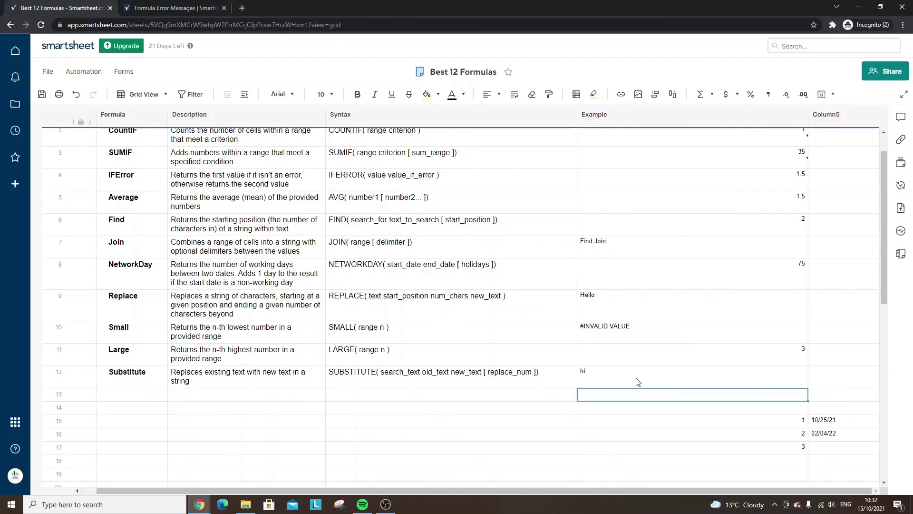
pyautogui.write('bye')
pyautogui.press('Return')
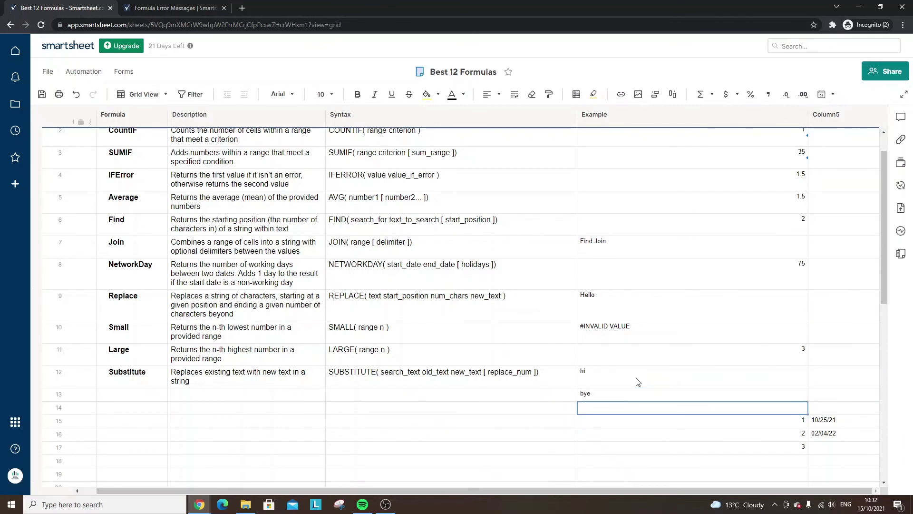
pyautogui.write('bye')
pyautogui.press('Return')
# Fill row 12's SUBSTITUTE formula down to row 14 of the Example column and review its arguments
pyautogui.click(638, 380)
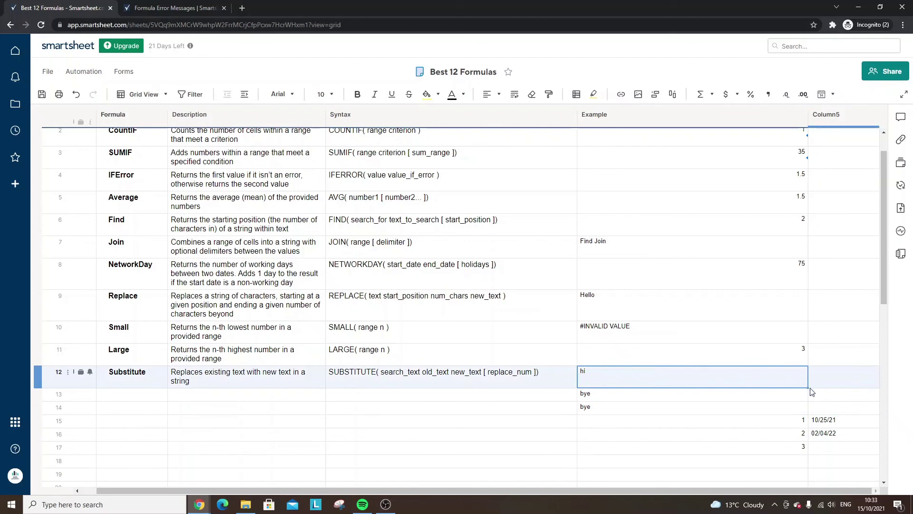
pyautogui.moveTo(806, 406); pyautogui.dragTo(806, 407)
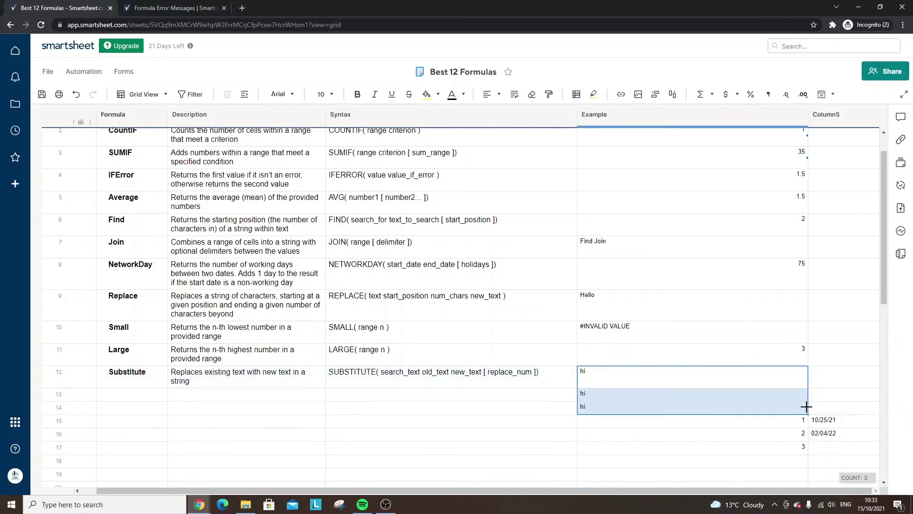
pyautogui.doubleClick(605, 375)
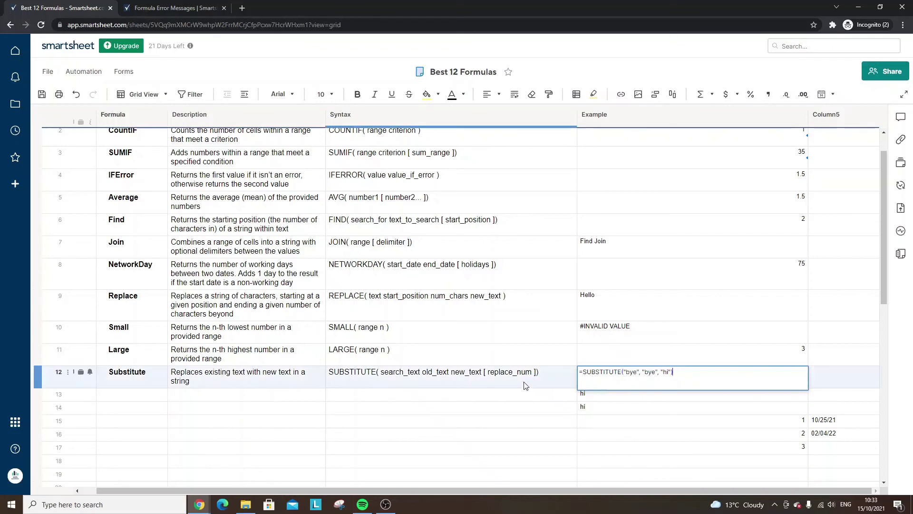
pyautogui.press('Return')
pyautogui.scroll(2, 207, 203)
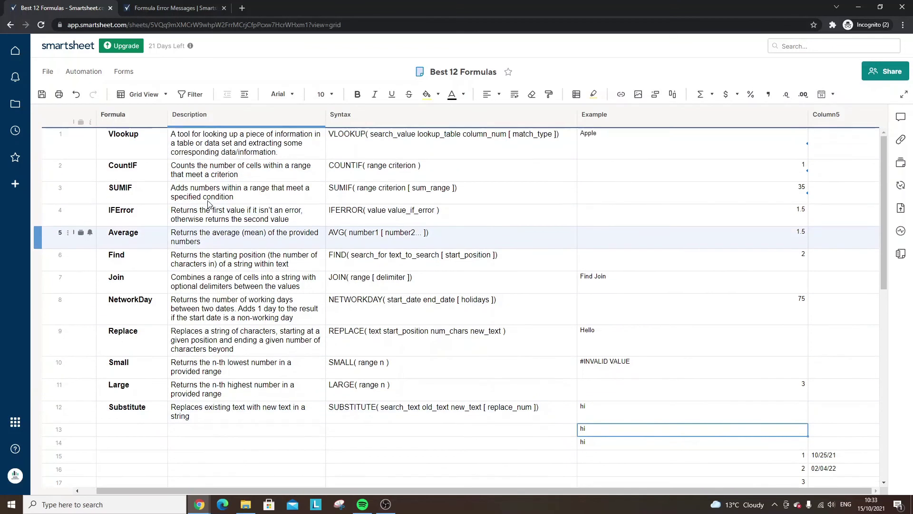